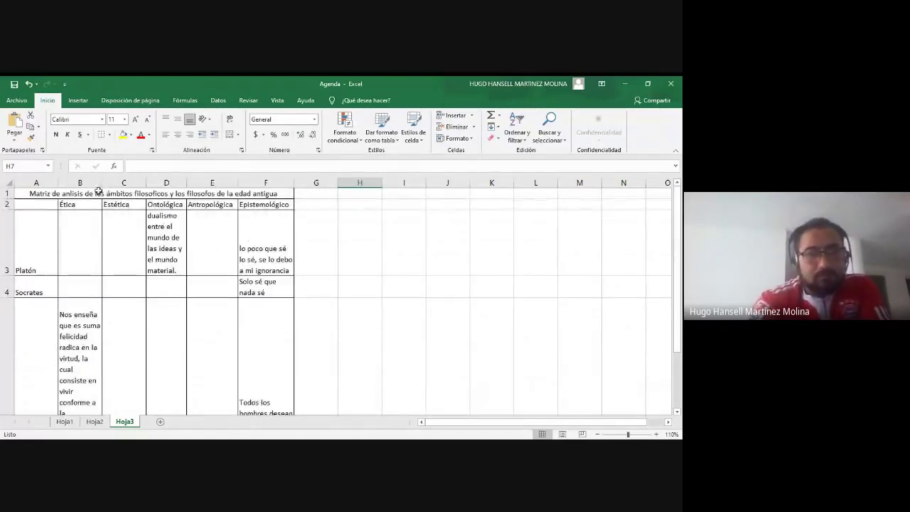
Copy the whole ancient-age philosophers matrix in A1:F5 and paste it starting at cell A7
drag(100, 190, 110, 248)
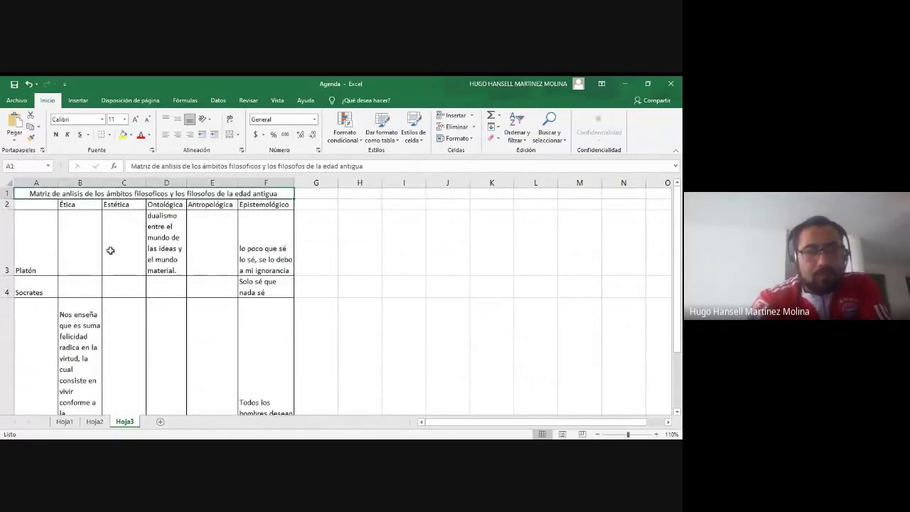
click(112, 192)
drag(111, 192, 119, 383)
scroll(121, 356, down, 1)
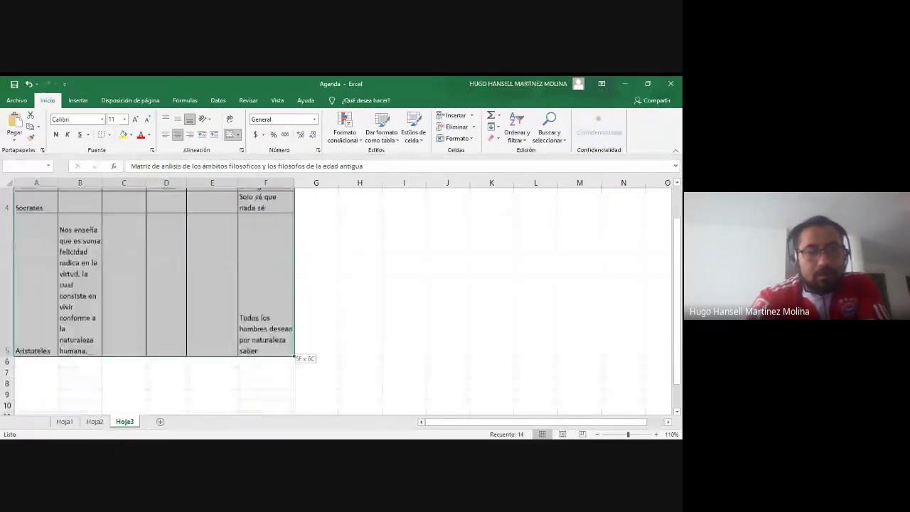
key(ctrl+c)
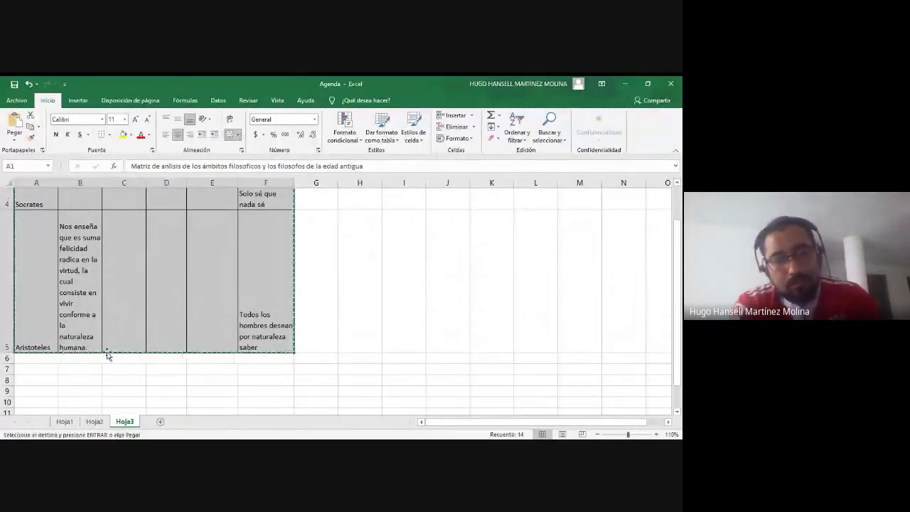
click(50, 371)
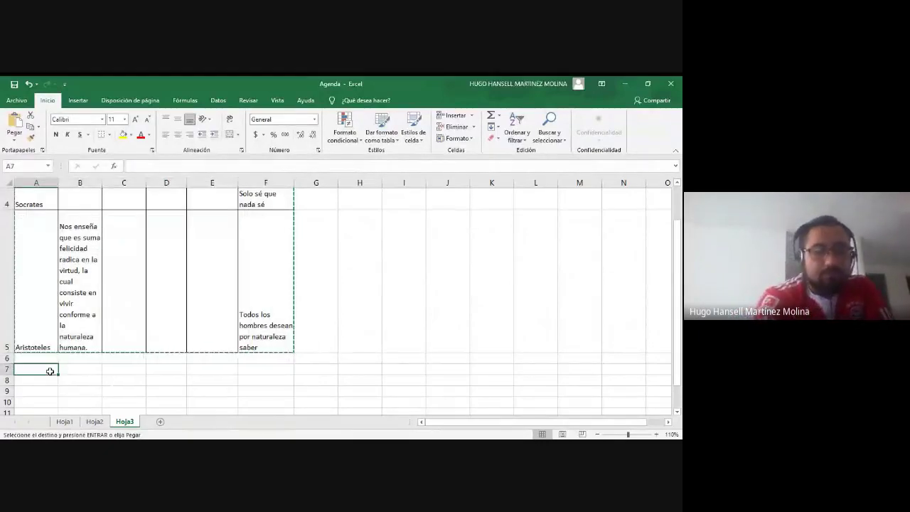
key(ctrl+v)
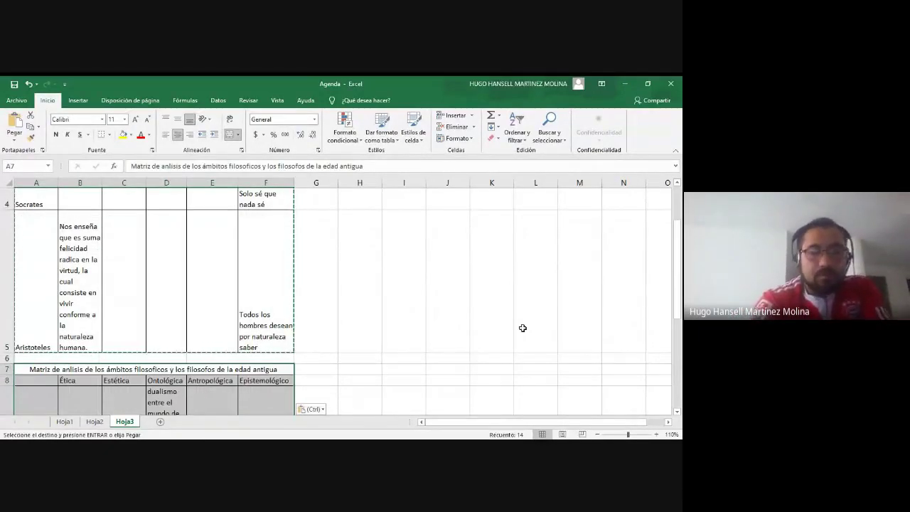
mouse_move(678, 313)
mouse_down()
mouse_move(679, 340)
mouse_move(679, 320)
mouse_up()
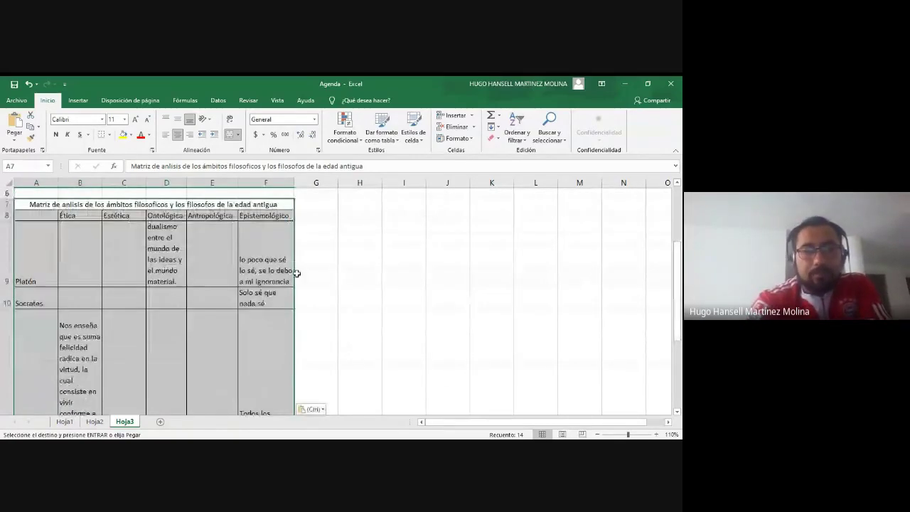
Change the ending of the copied matrix's title in A7 so it reads "edad media"
click(216, 242)
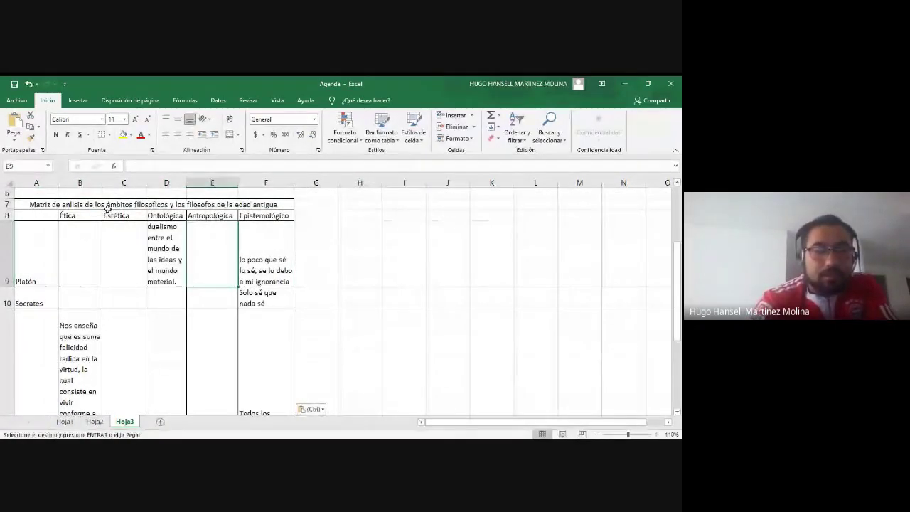
click(172, 205)
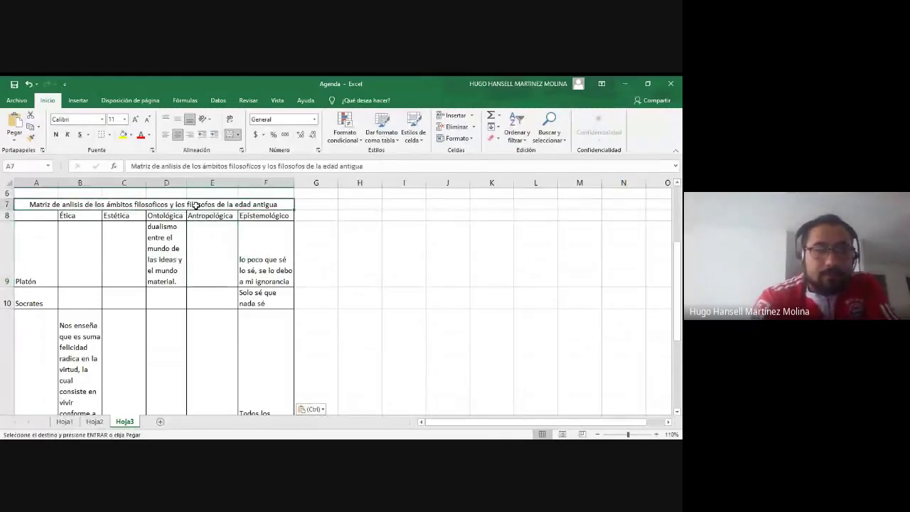
click(381, 167)
key(BackSpace)
key(BackSpace)
key(BackSpace)
key(BackSpace)
key(BackSpace)
key(BackSpace)
key(BackSpace)
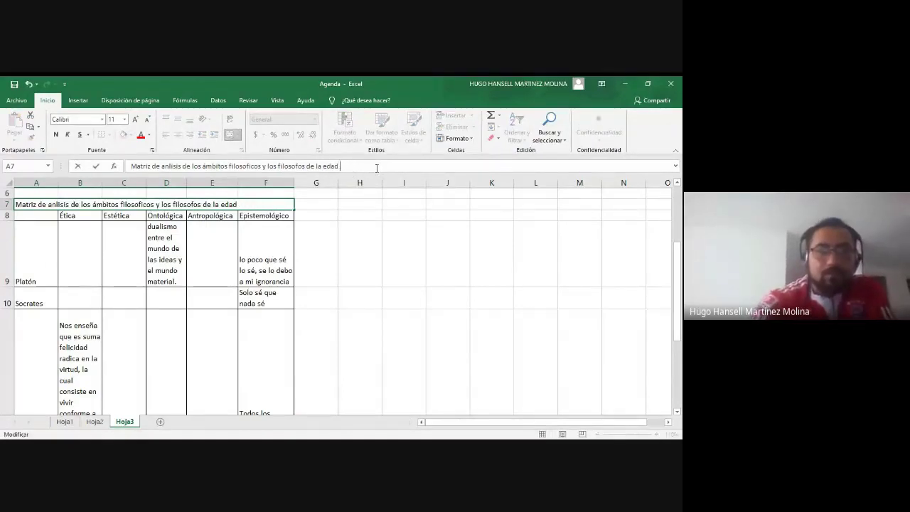
text(MEDIA)
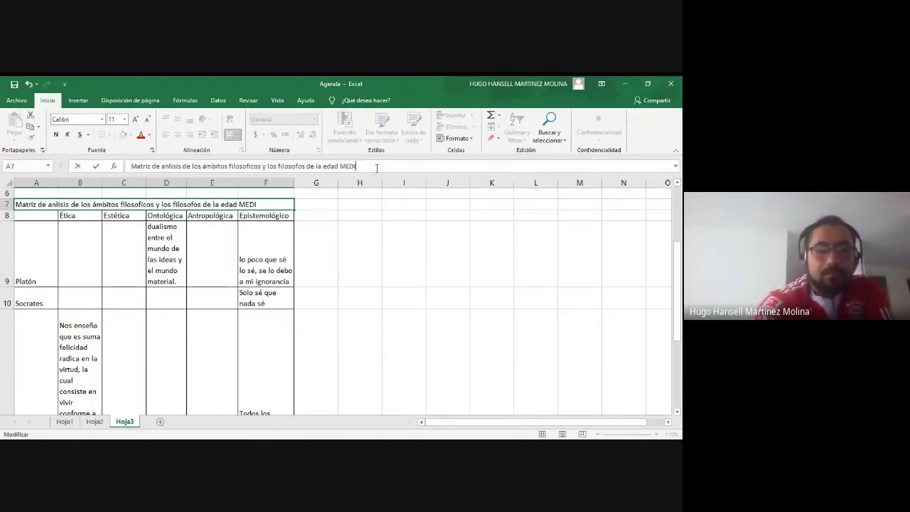
key(BackSpace)
key(BackSpace)
key(BackSpace)
key(BackSpace)
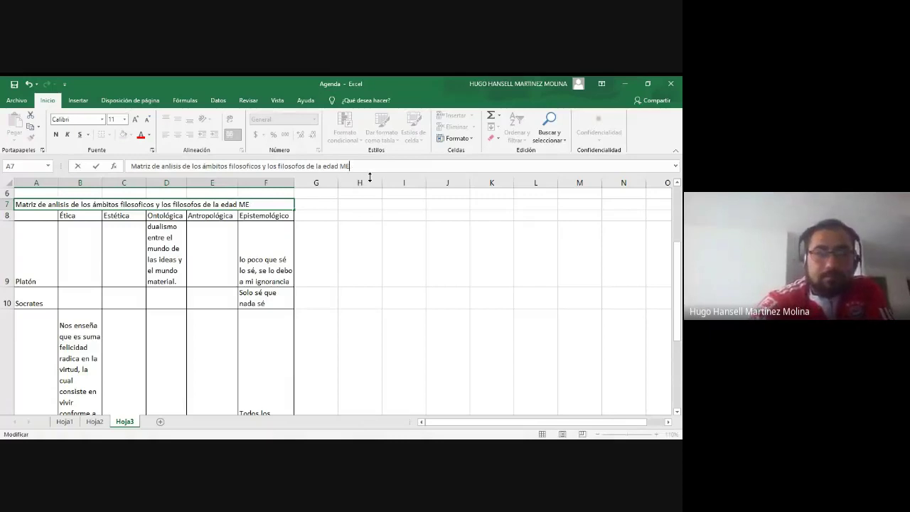
key(BackSpace)
text(m)
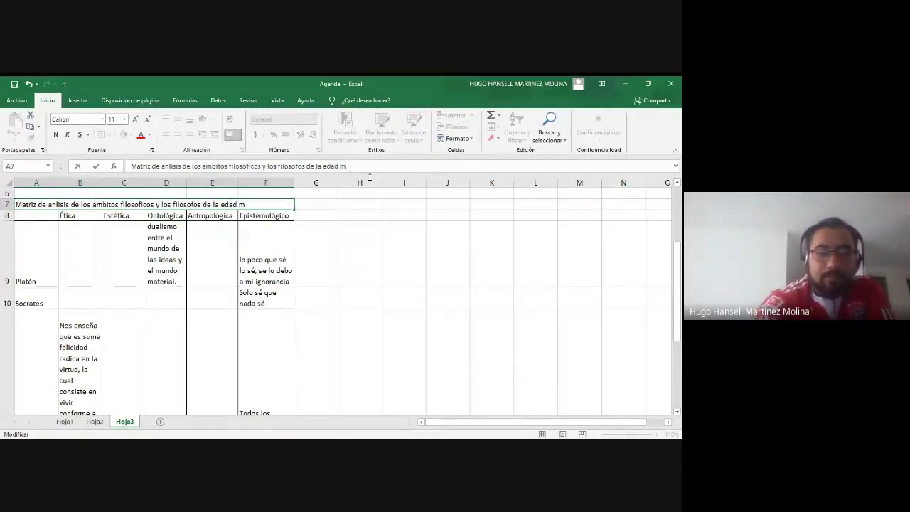
text(edia)
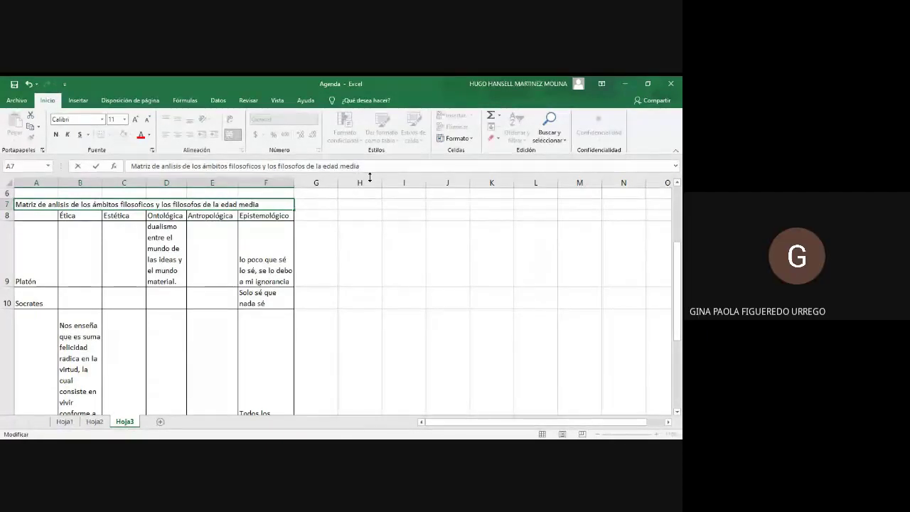
Clear the philosopher names from cells A9, A10 and A11 of the copied matrix
click(35, 254)
key(BackSpace)
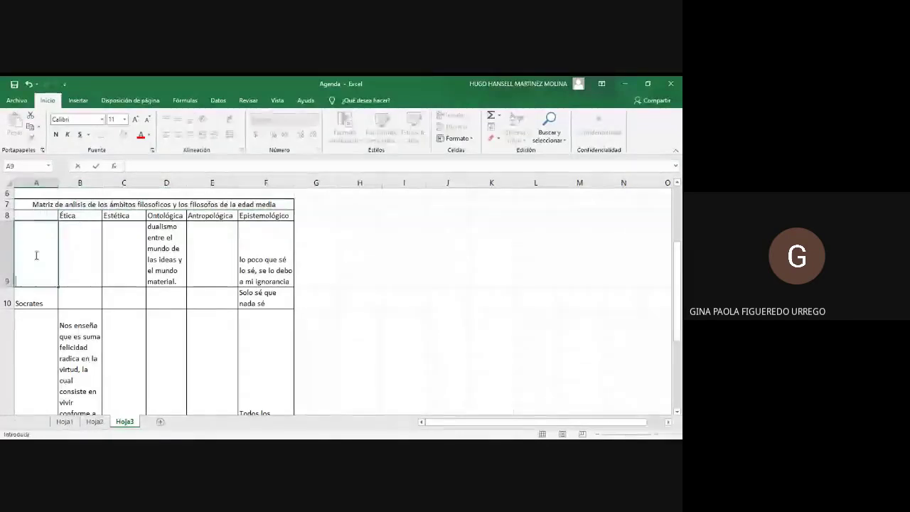
click(32, 300)
key(BackSpace)
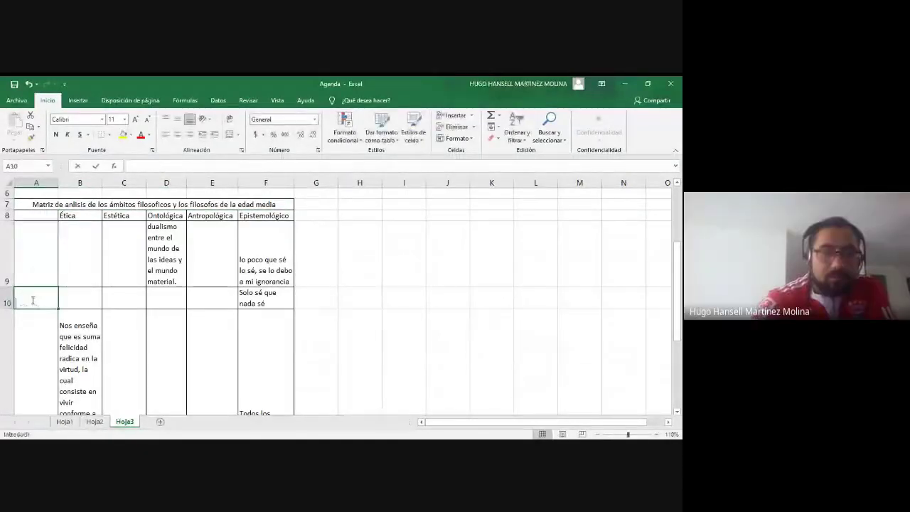
click(30, 338)
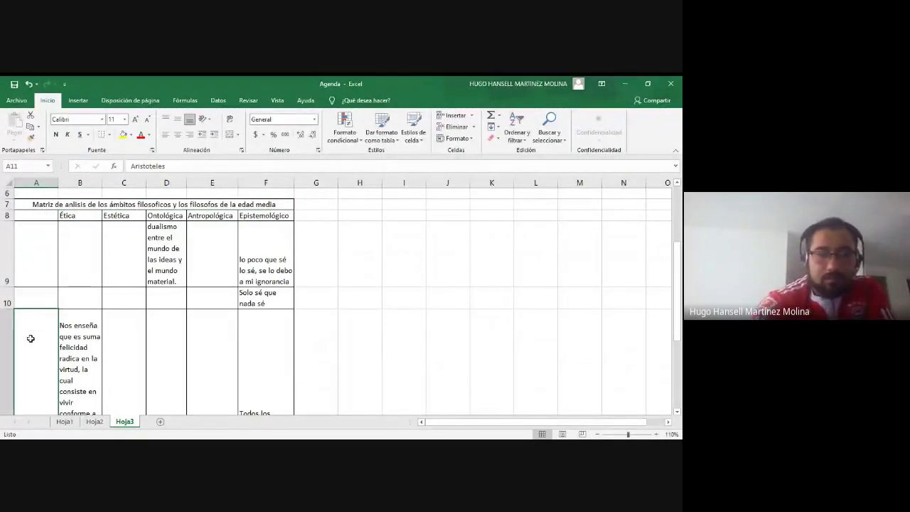
scroll(31, 338, down, 1)
scroll(30, 338, down, 1)
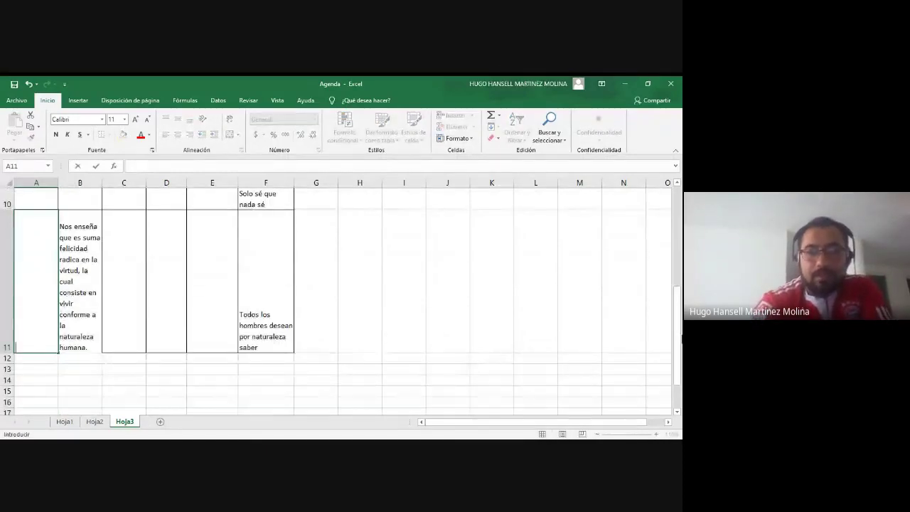
key(BackSpace)
Clear the copied Ontológica note in D9 and the Epistemológico notes in F9 and F10
scroll(679, 341, up, 2)
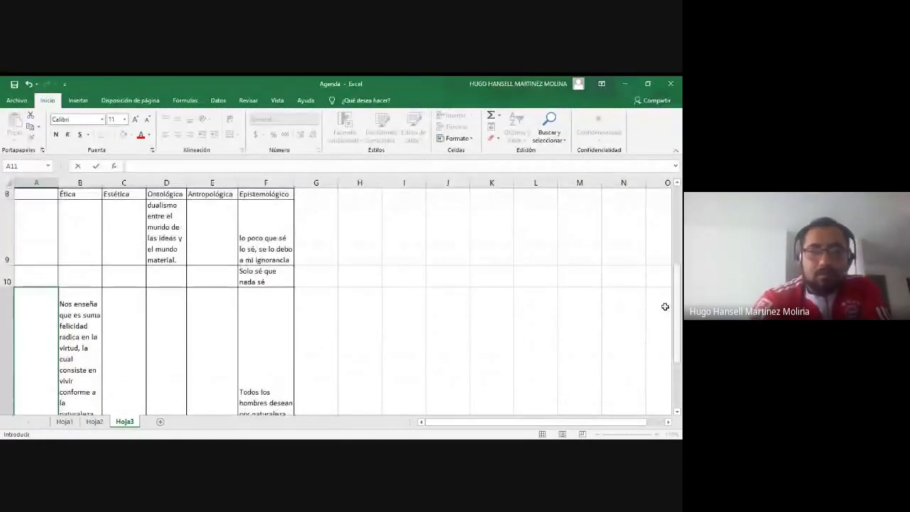
click(148, 221)
key(Delete)
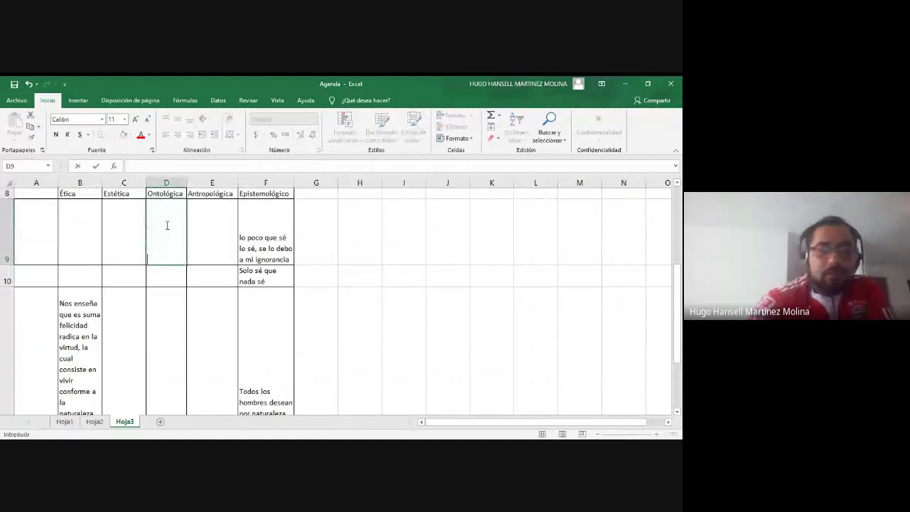
click(258, 235)
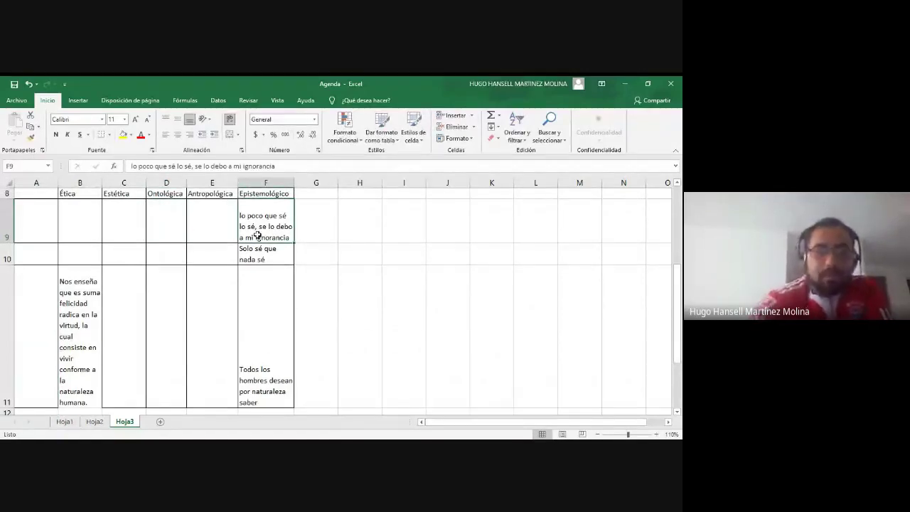
key(Delete)
drag(264, 247, 258, 249)
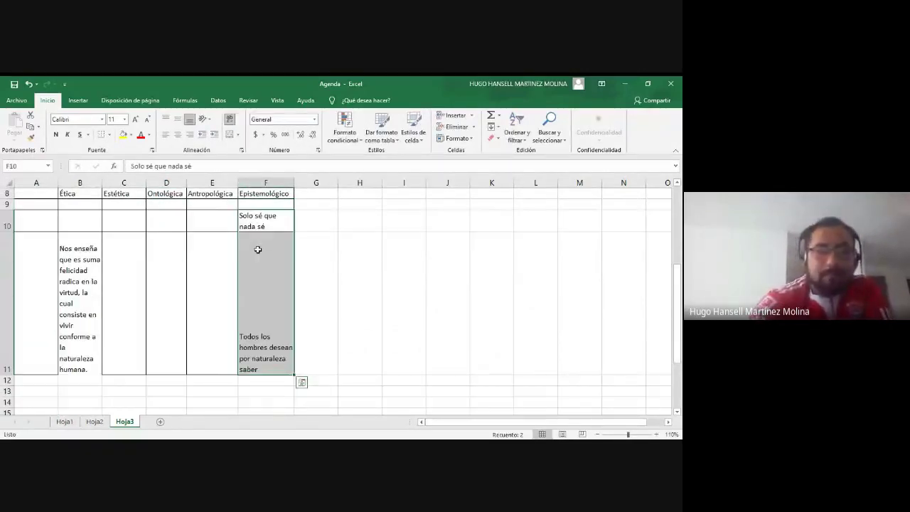
key(BackSpace)
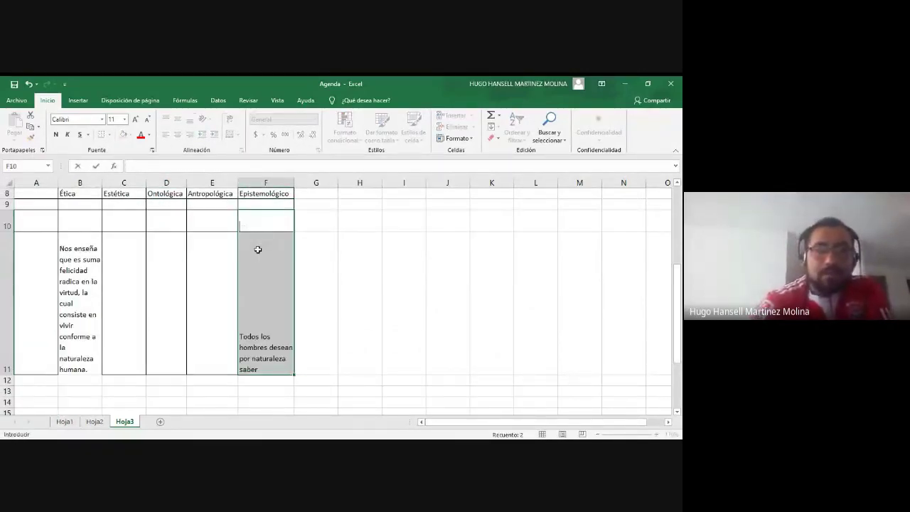
Clear the remaining copied notes in row 11, under Ética in B11 and Epistemológico in F11
click(81, 302)
key(Delete)
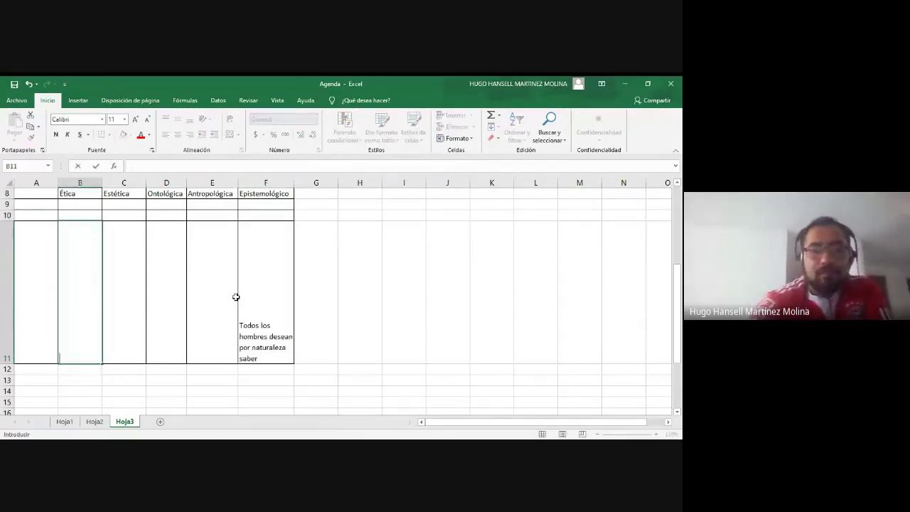
click(271, 281)
key(BackSpace)
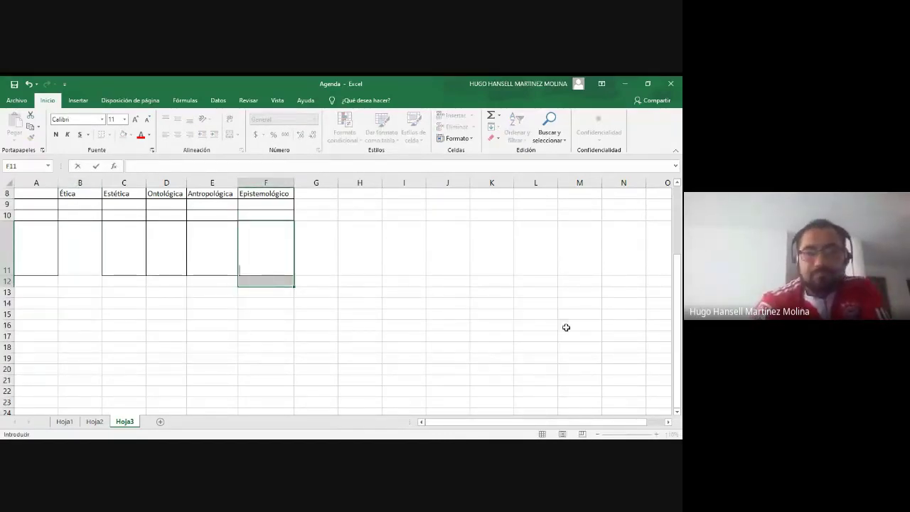
drag(579, 317, 587, 361)
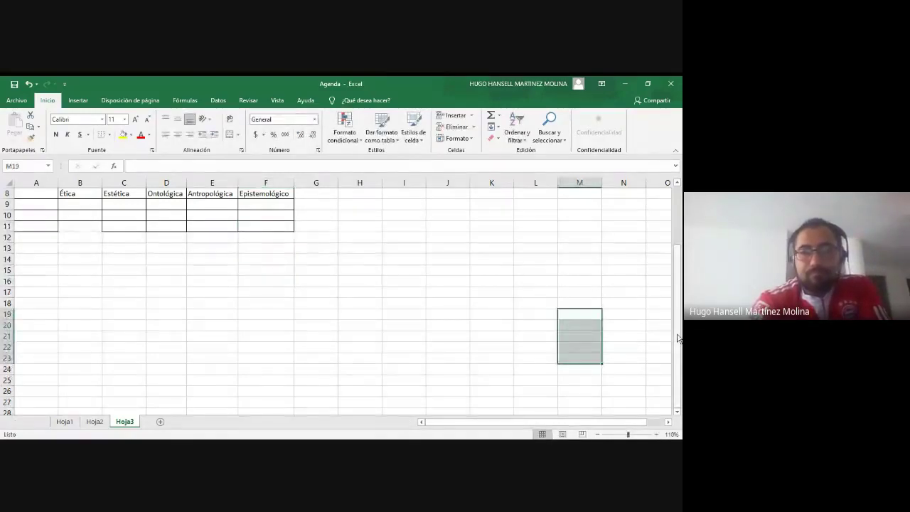
drag(677, 336, 668, 313)
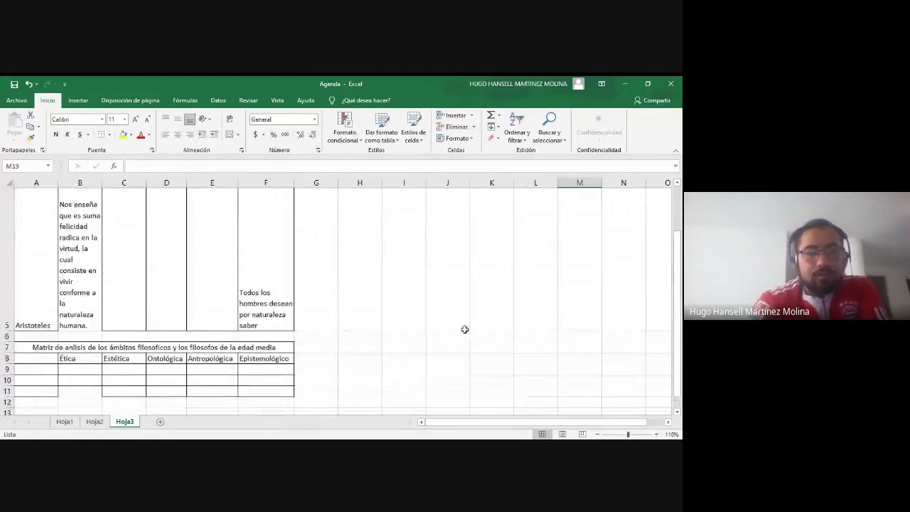
Enter "San Agustin de Ipona" in A9 as the first medieval philosopher and wrap the cell's text
click(47, 368)
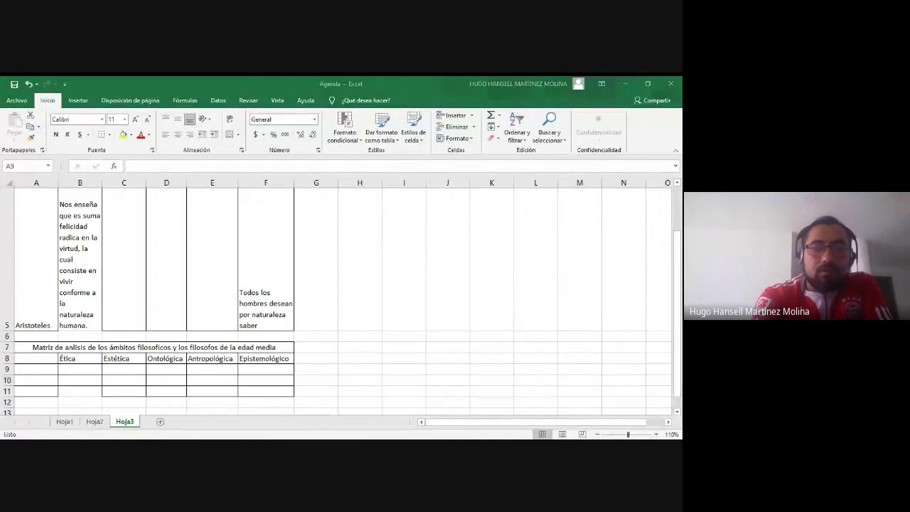
key(alt+Tab)
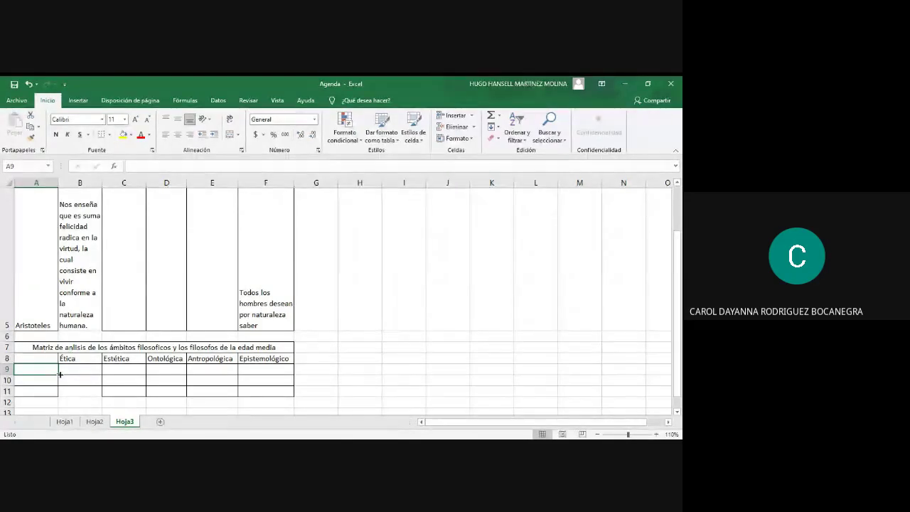
text(San Agu)
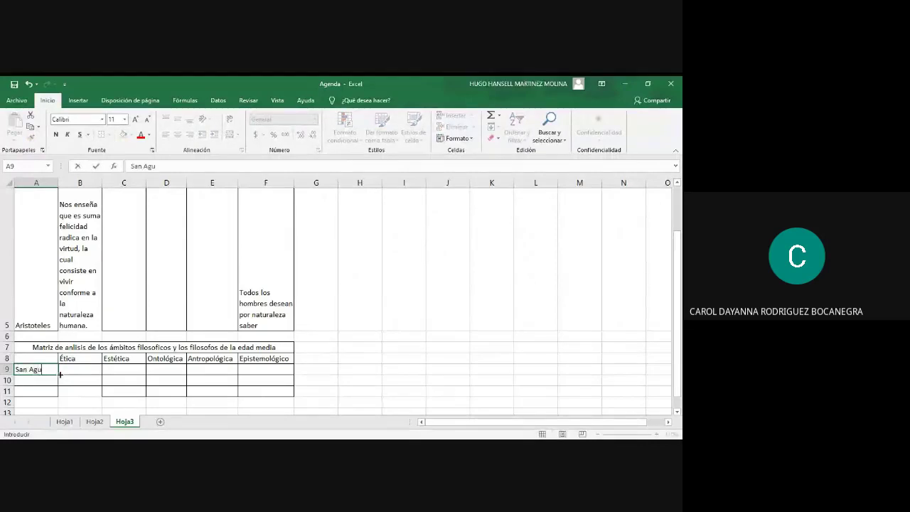
text(stin d)
text(e Ipona)
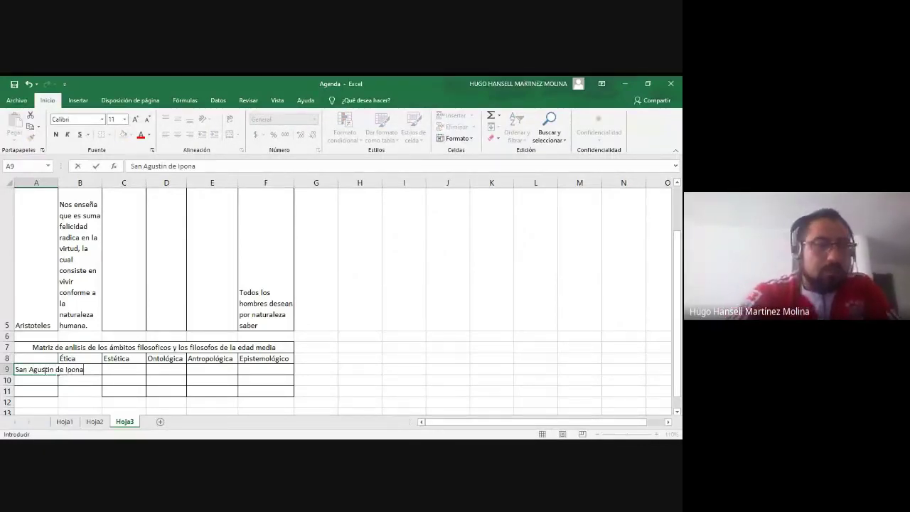
click(46, 370)
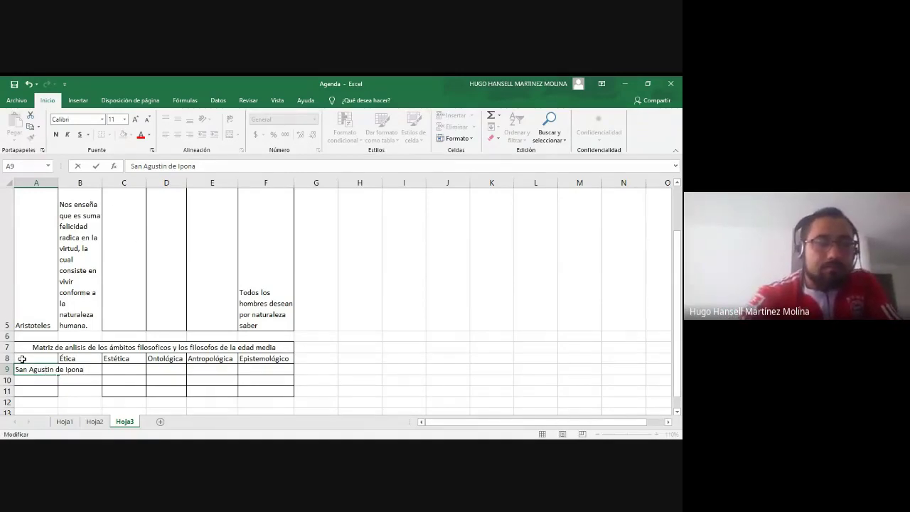
click(35, 398)
click(34, 370)
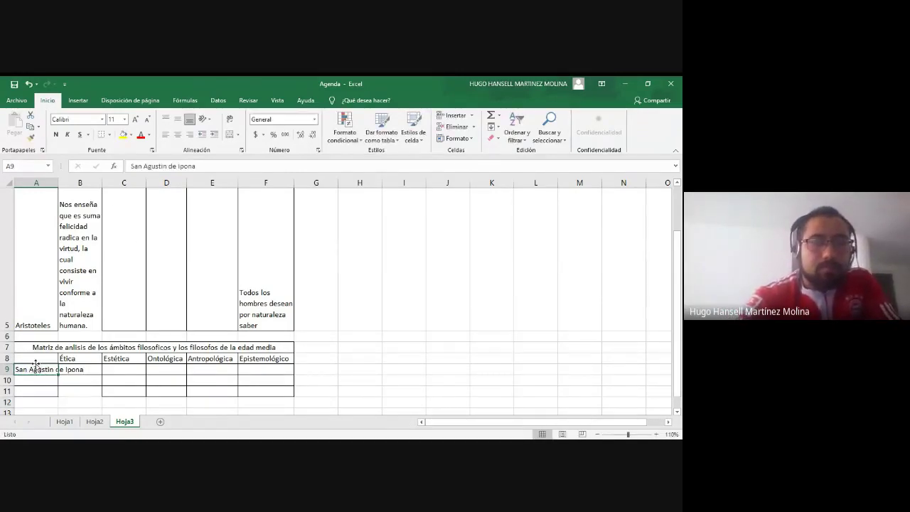
click(233, 122)
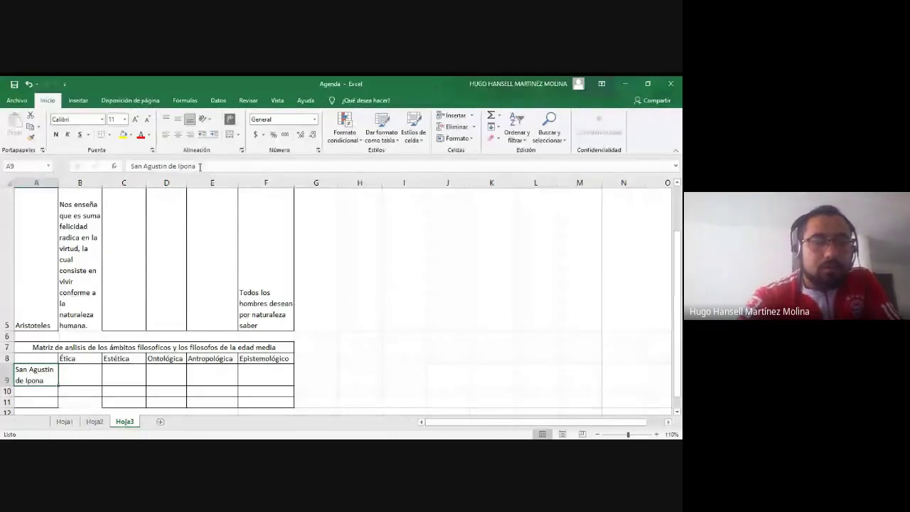
Enter in I6 "se puede dudar de todo lo que se quiere en efecto, pero de lo que no se puede dudar es de la propia duda."
double_click(407, 335)
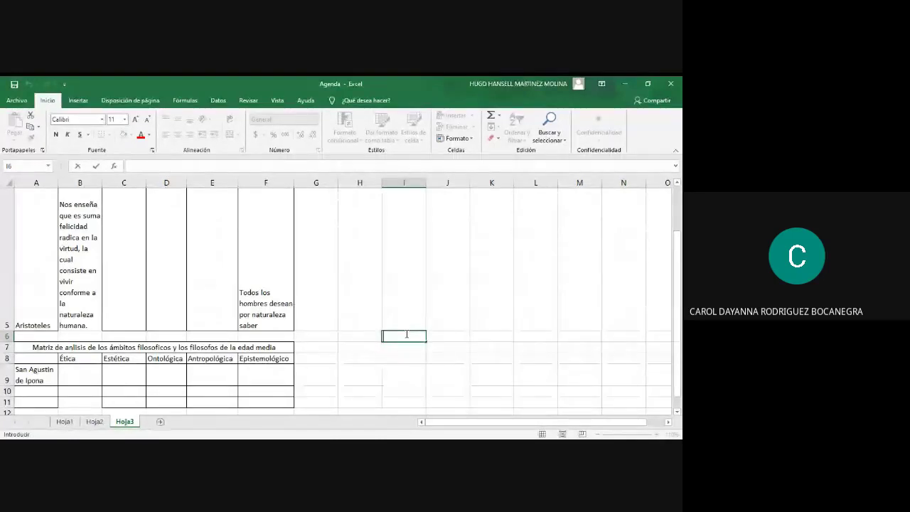
text(se puede du)
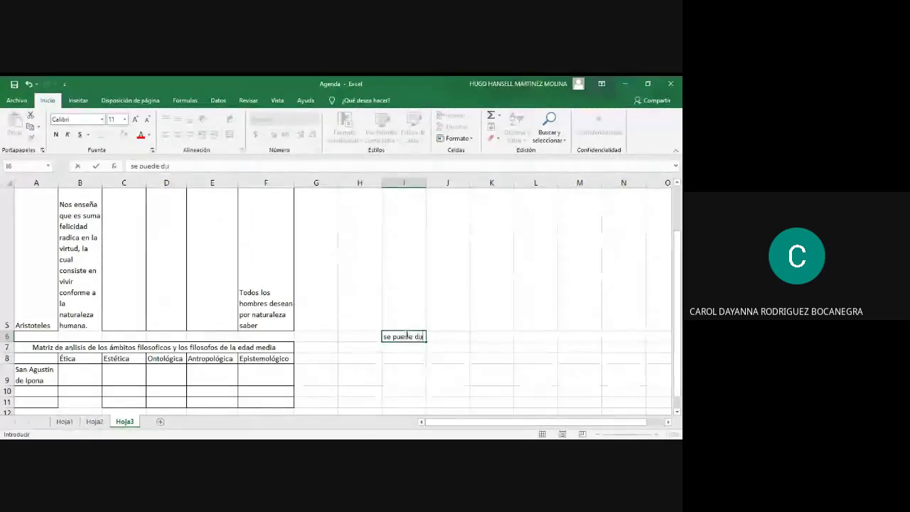
text(dar de todo lo q)
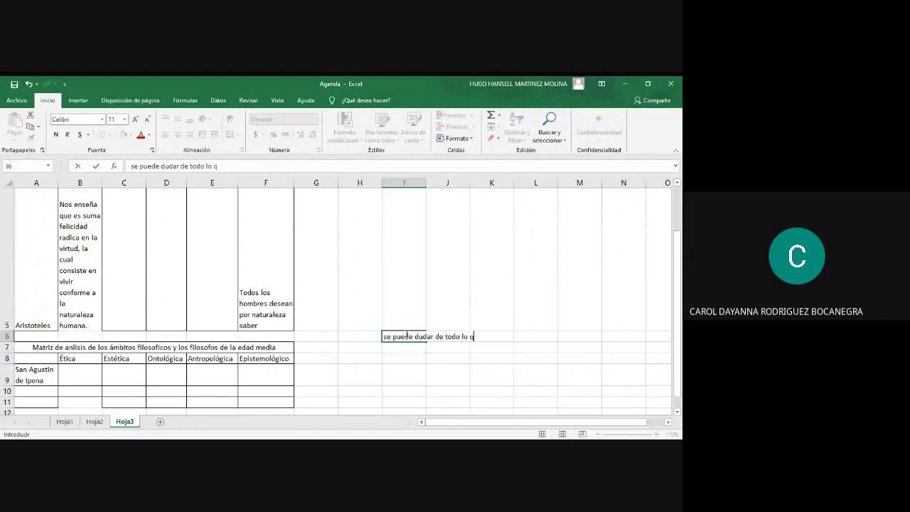
text(ue se quiere en)
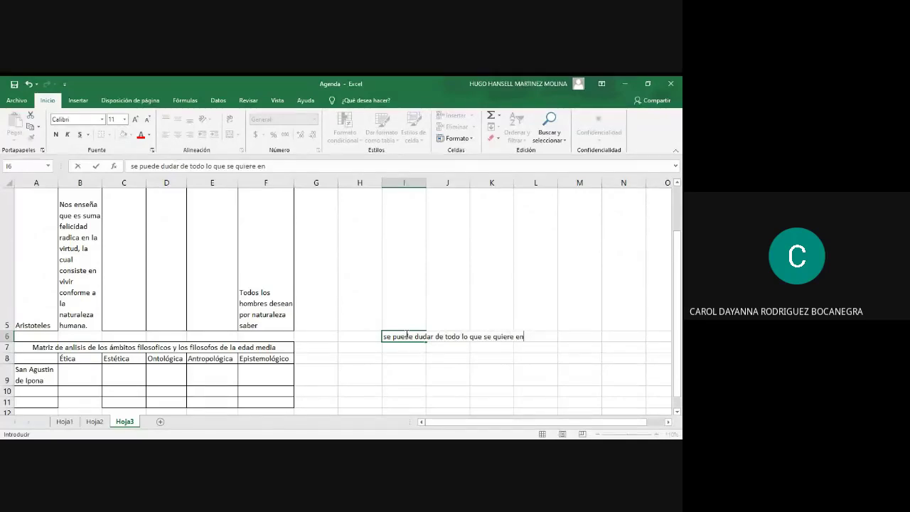
text( efecto,)
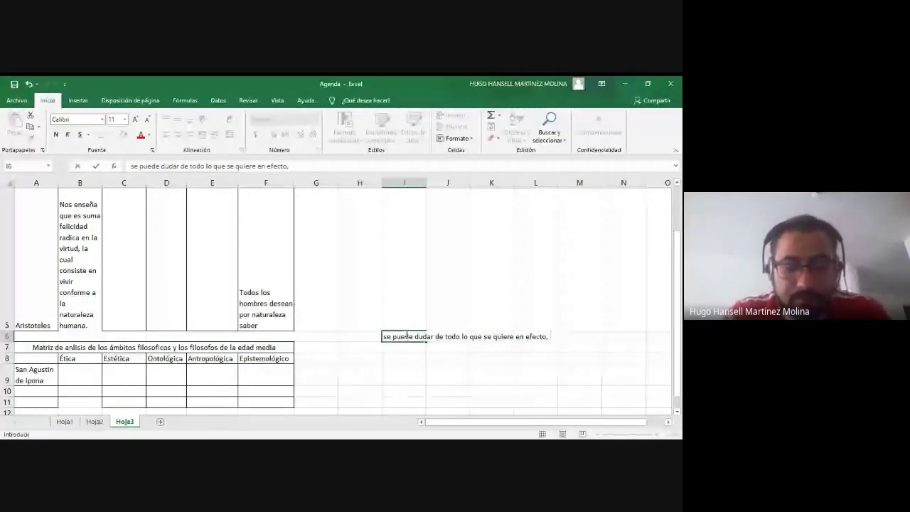
text(pero )
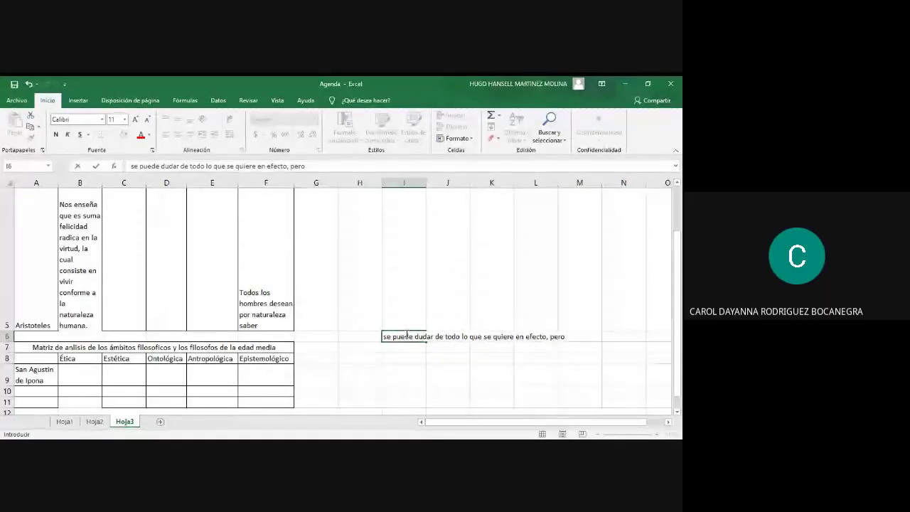
text(de lo que no )
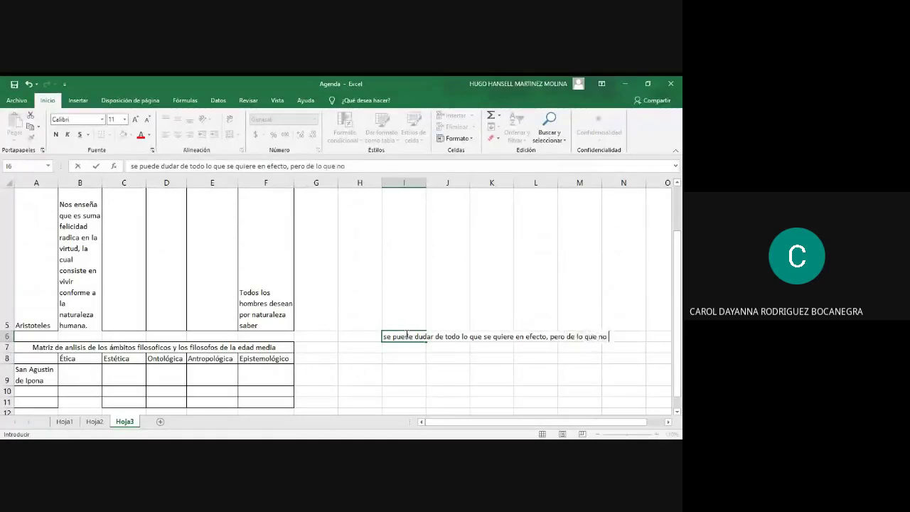
text(se puede dudar )
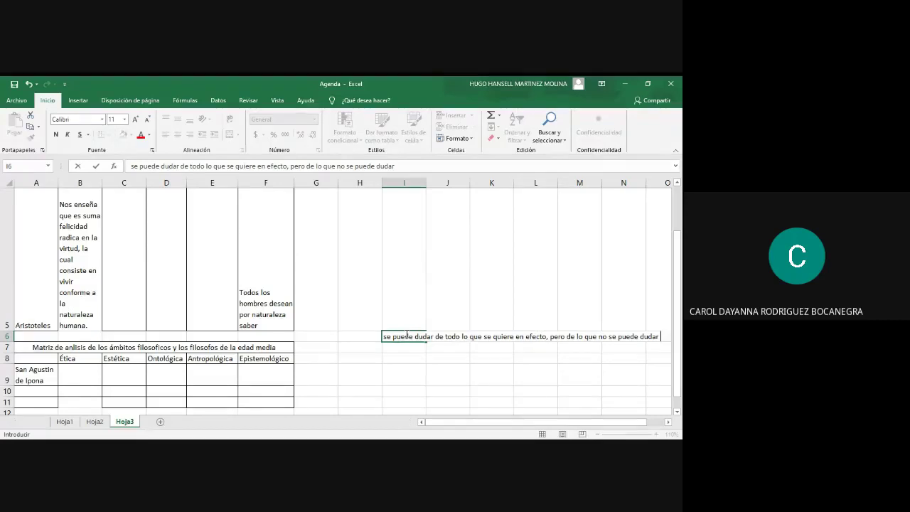
text(es de la pr)
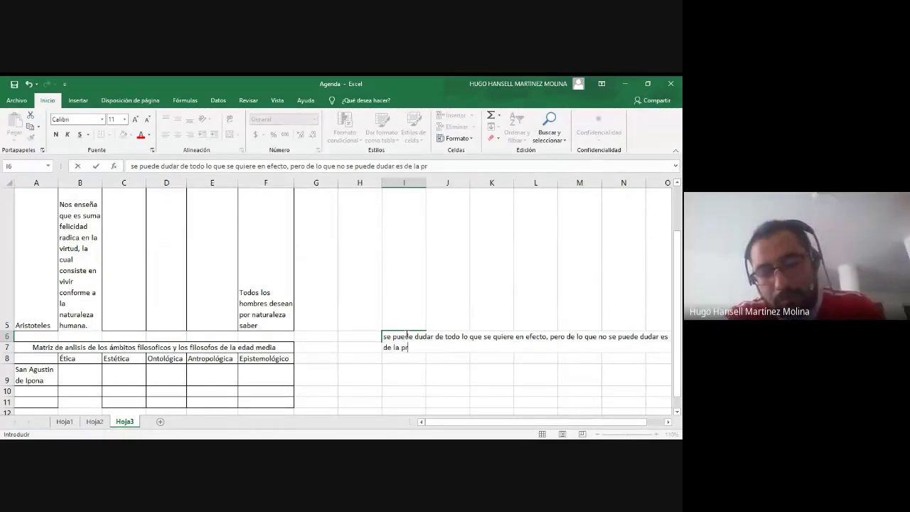
text(opia duda.)
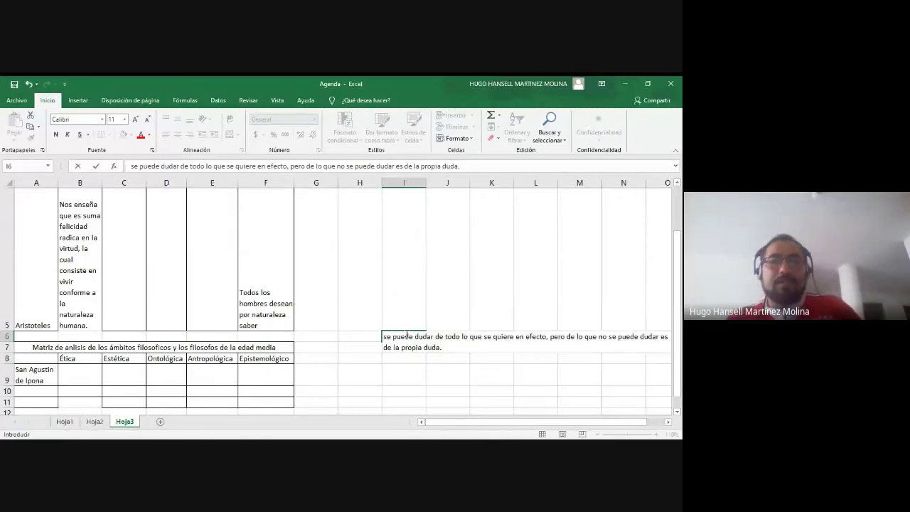
Append "Pienso, luego existo." to the draft sentence in I6 and finish the cell entry
text( pie)
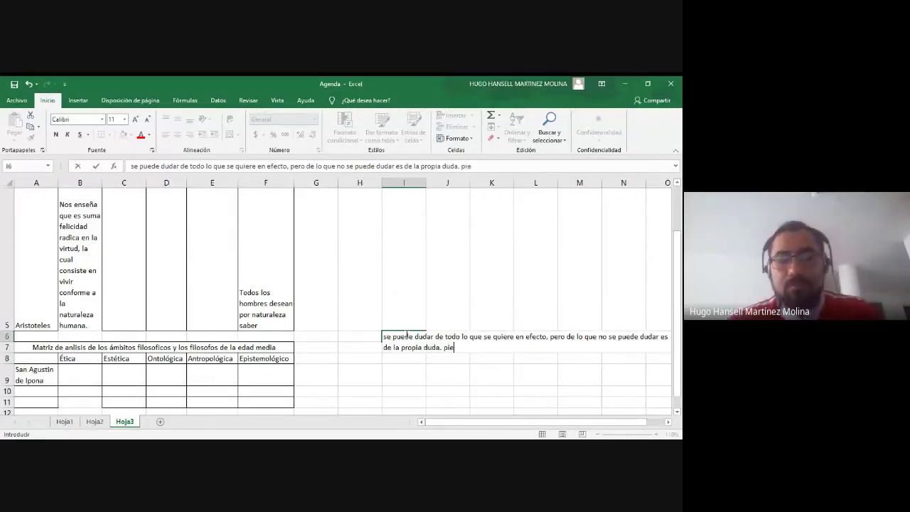
text(nso l)
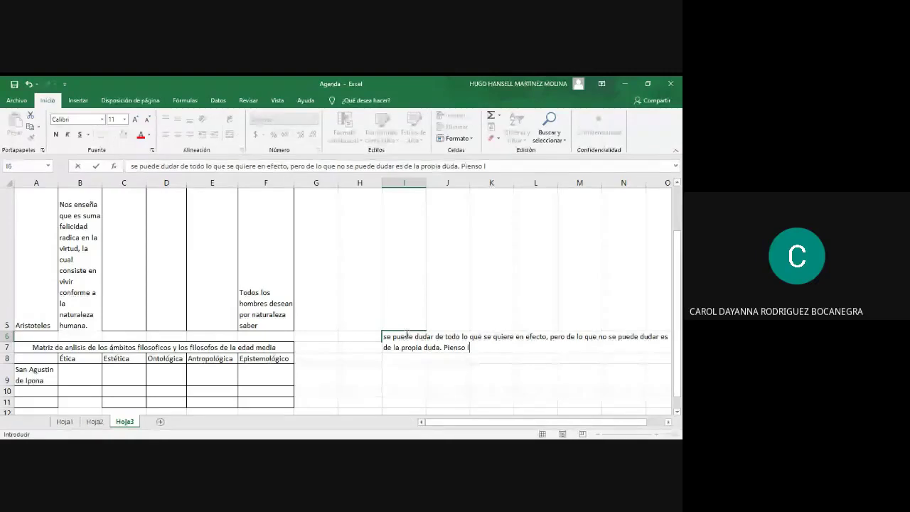
key(BackSpace)
key(BackSpace)
text(, luego)
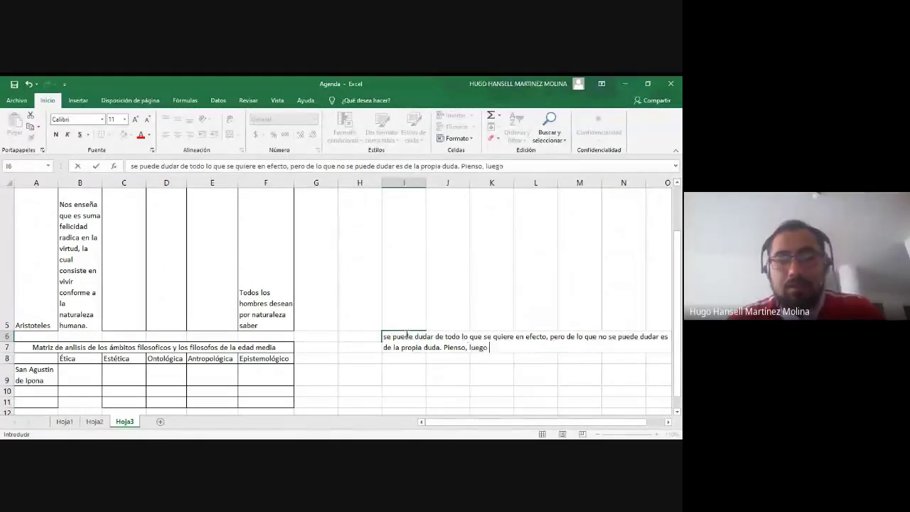
text( existo.)
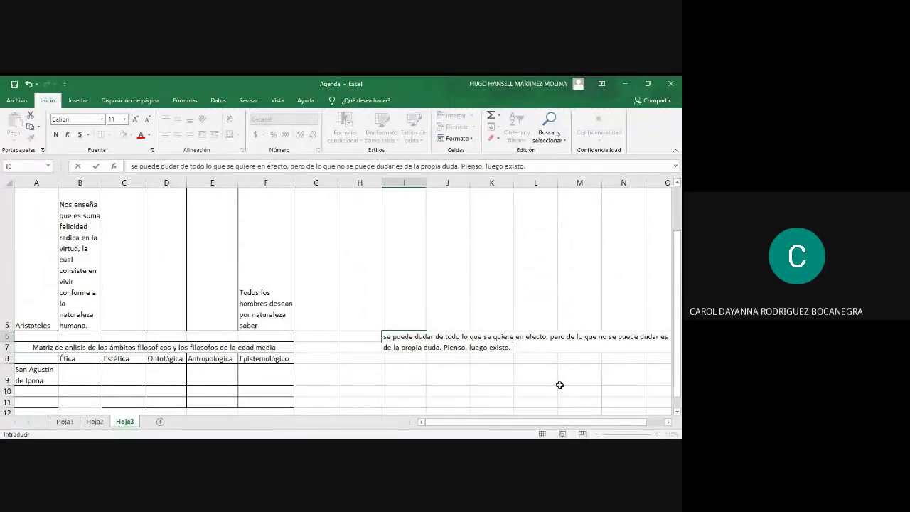
click(481, 388)
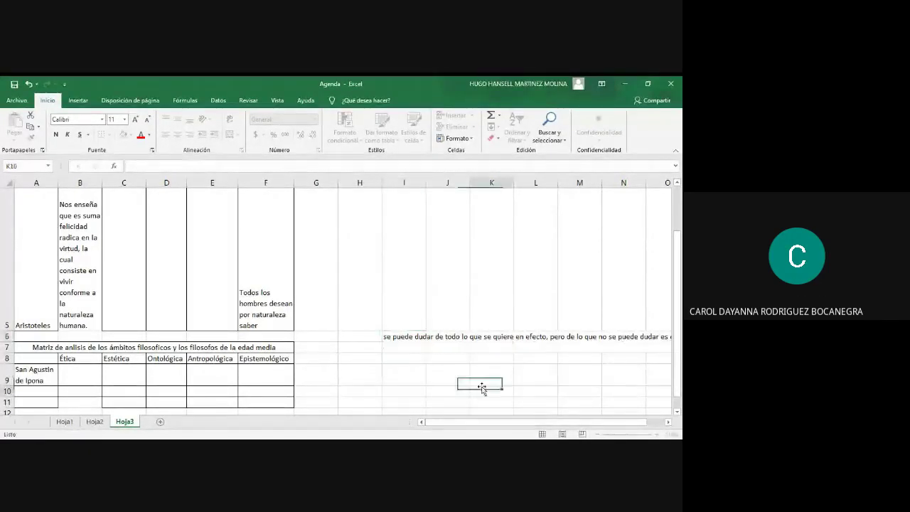
Copy the quotation from I6 into F9, under Epistemológico in the San Agustin row, and wrap its text
click(406, 337)
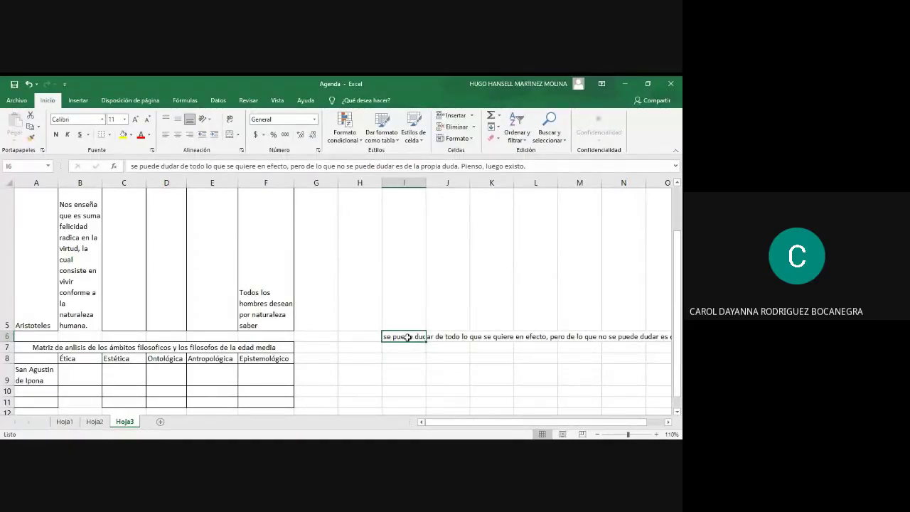
key(ctrl+c)
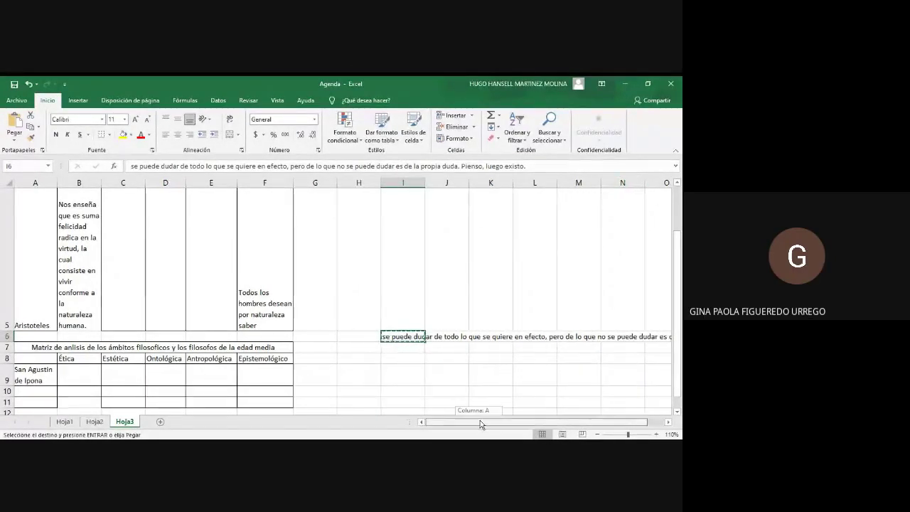
drag(479, 420, 496, 420)
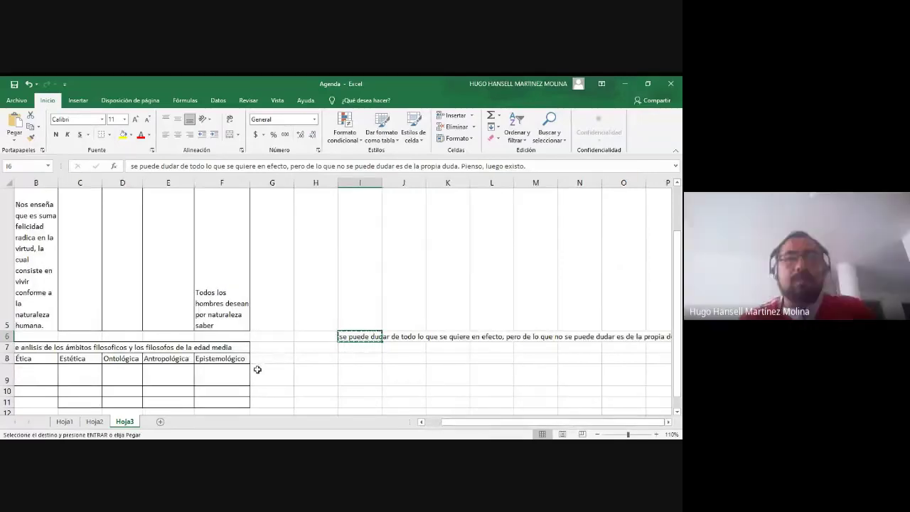
click(225, 374)
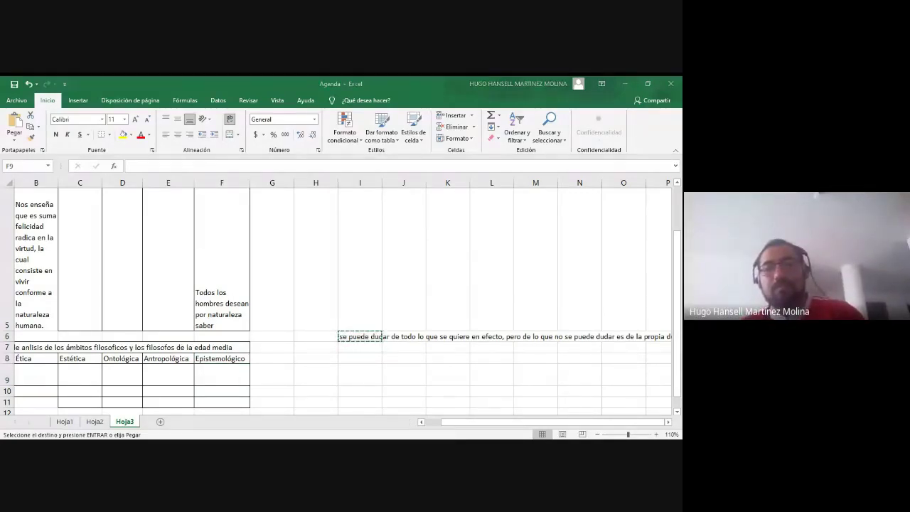
click(226, 374)
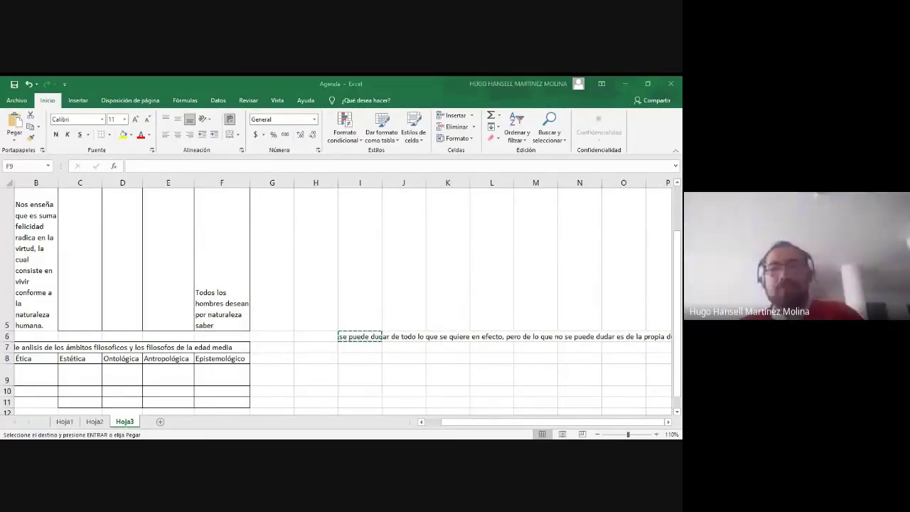
click(226, 377)
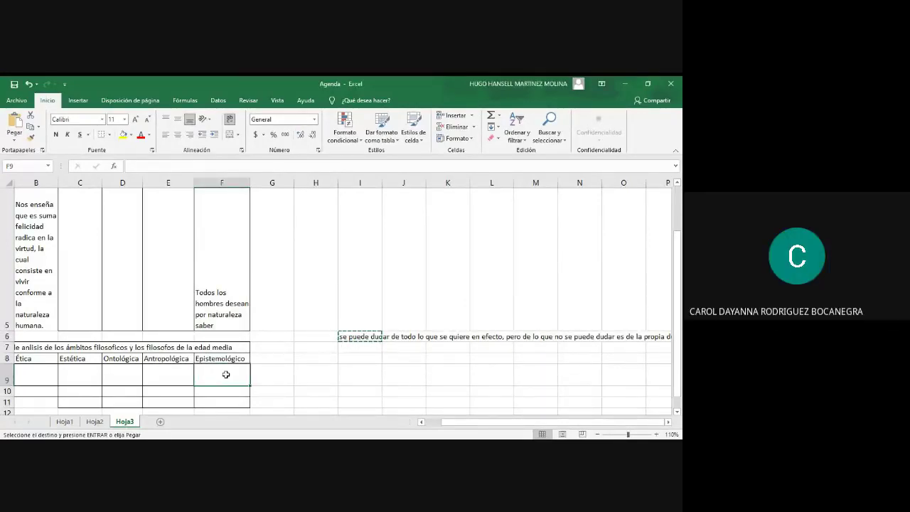
click(349, 373)
click(352, 345)
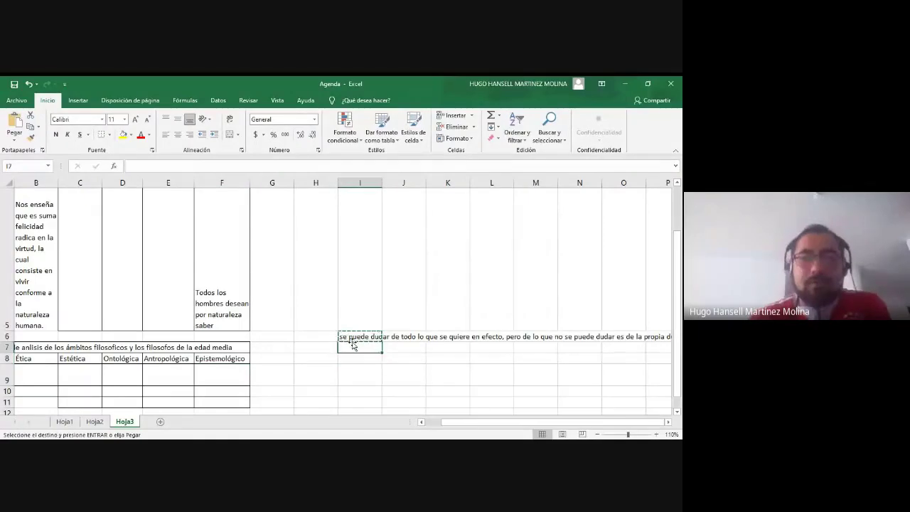
click(363, 334)
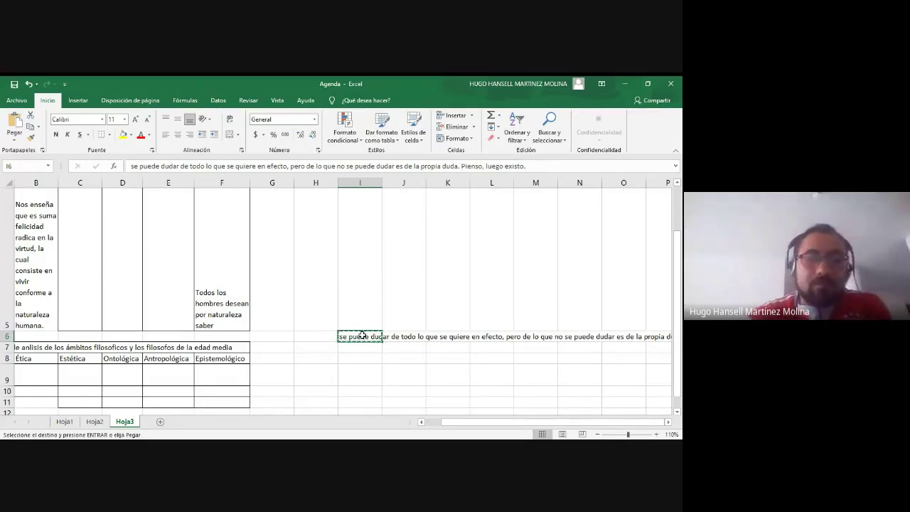
click(229, 371)
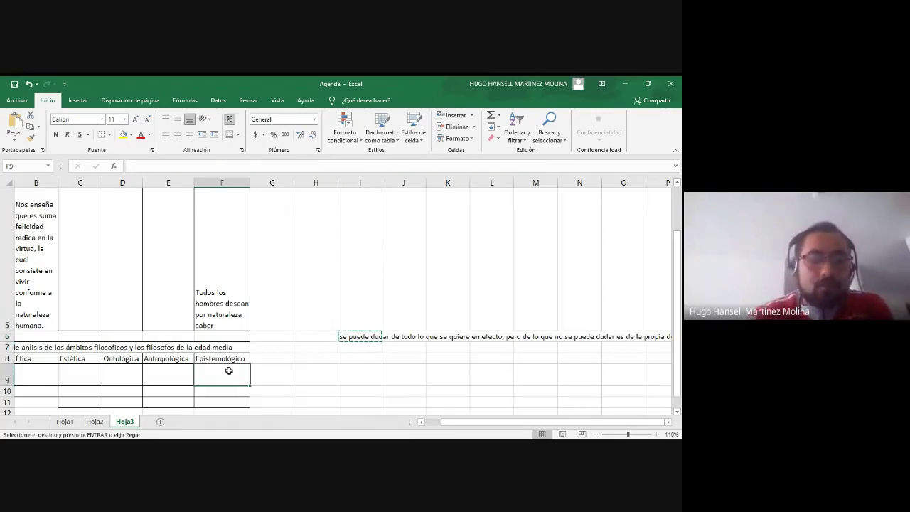
key(ctrl+v)
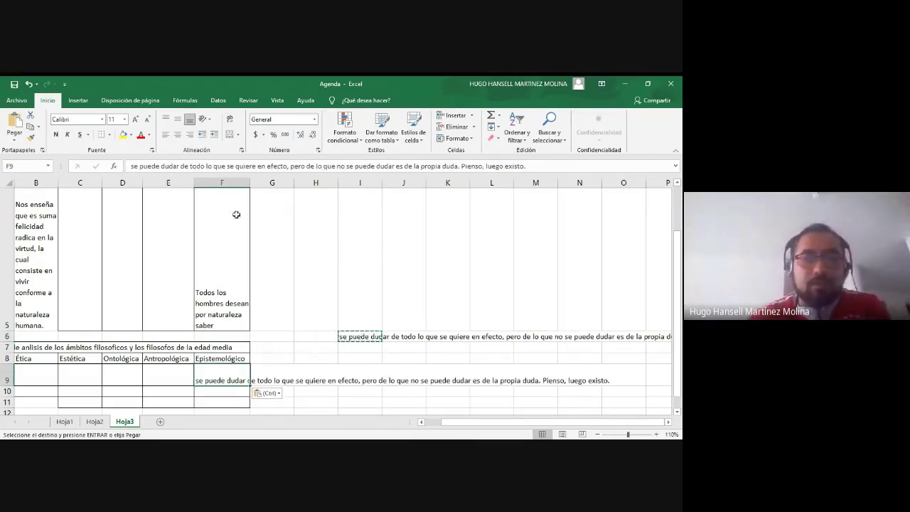
click(230, 120)
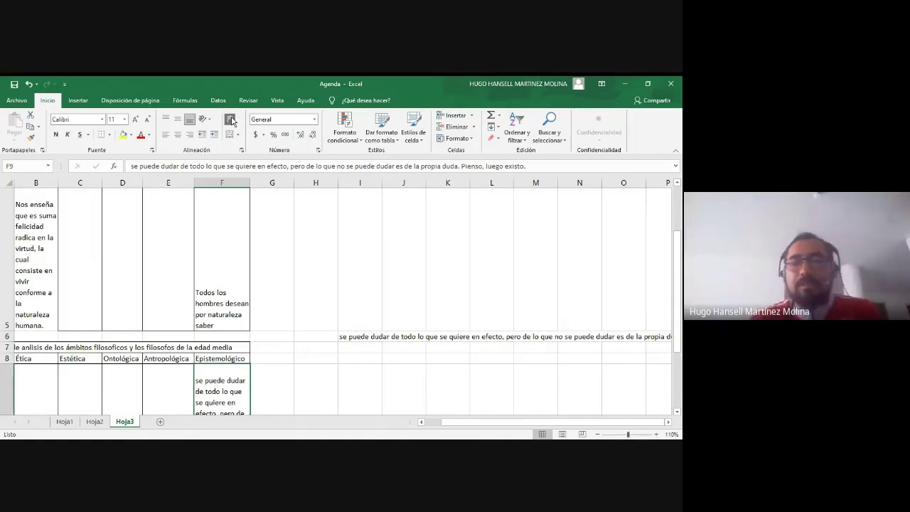
Clear the draft quotation from cell I6 beside the medieval matrix
drag(680, 281, 679, 292)
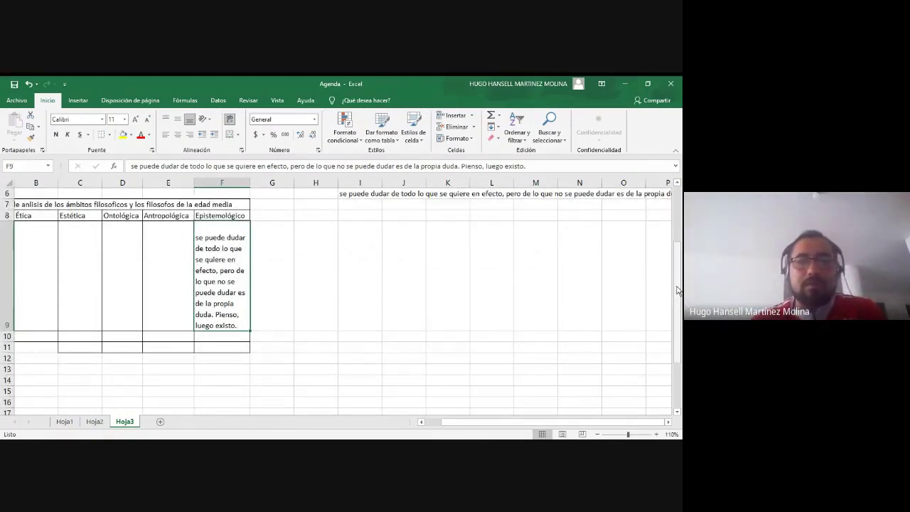
click(361, 194)
key(BackSpace)
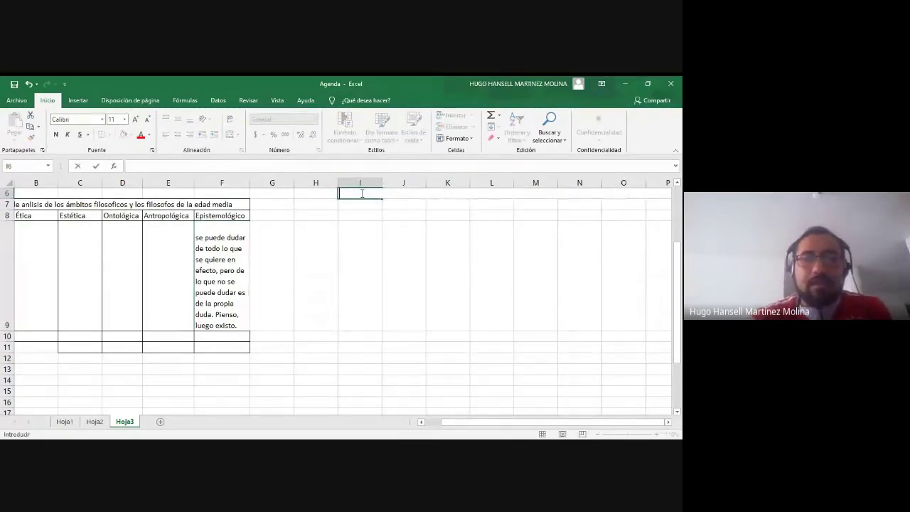
drag(530, 425, 468, 427)
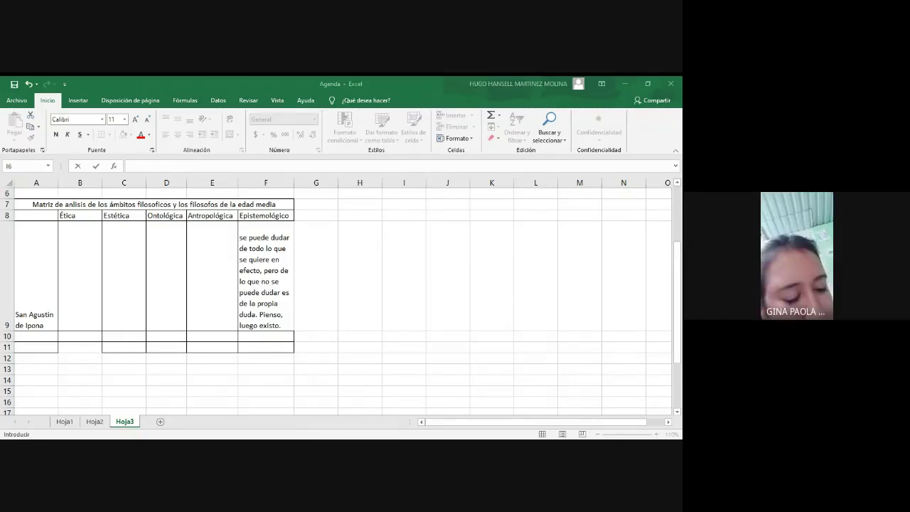
click(467, 426)
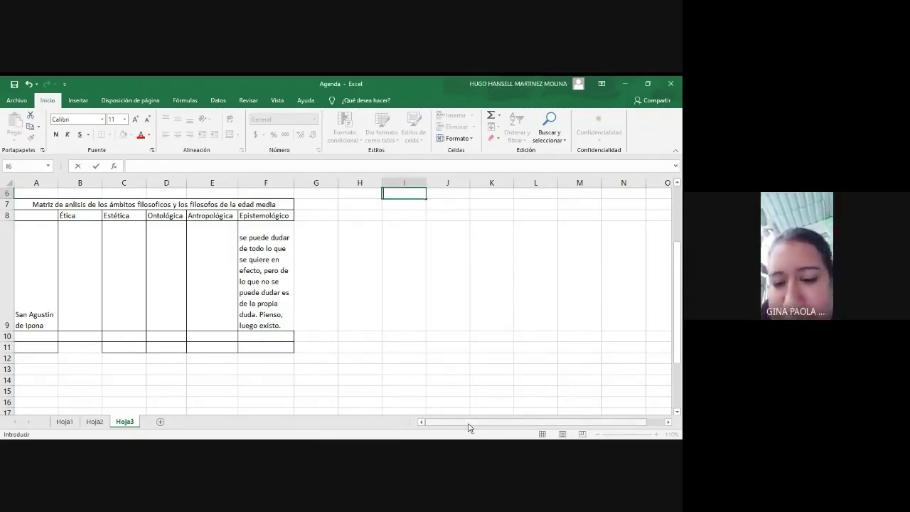
click(440, 348)
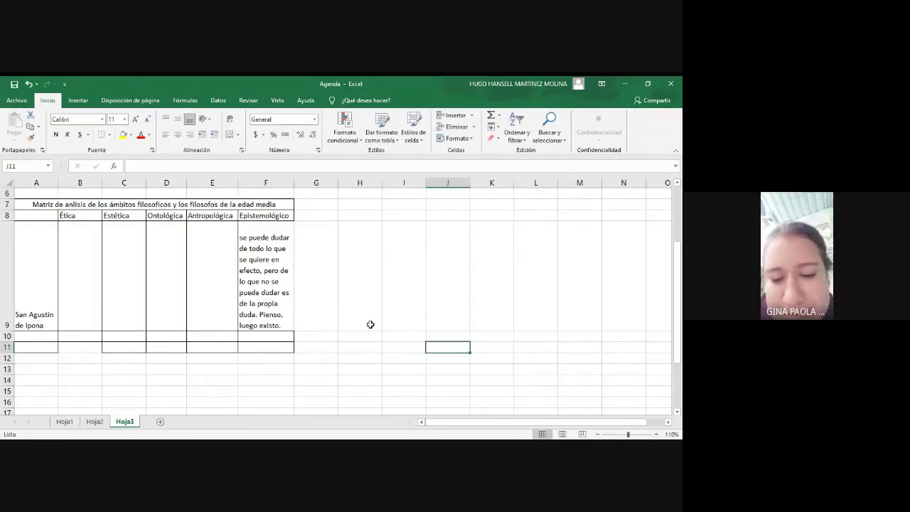
click(415, 335)
click(422, 347)
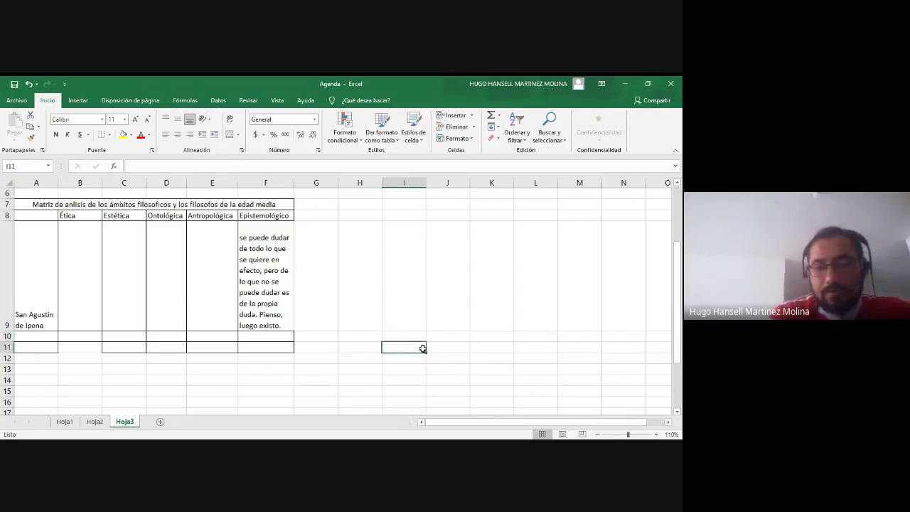
click(450, 348)
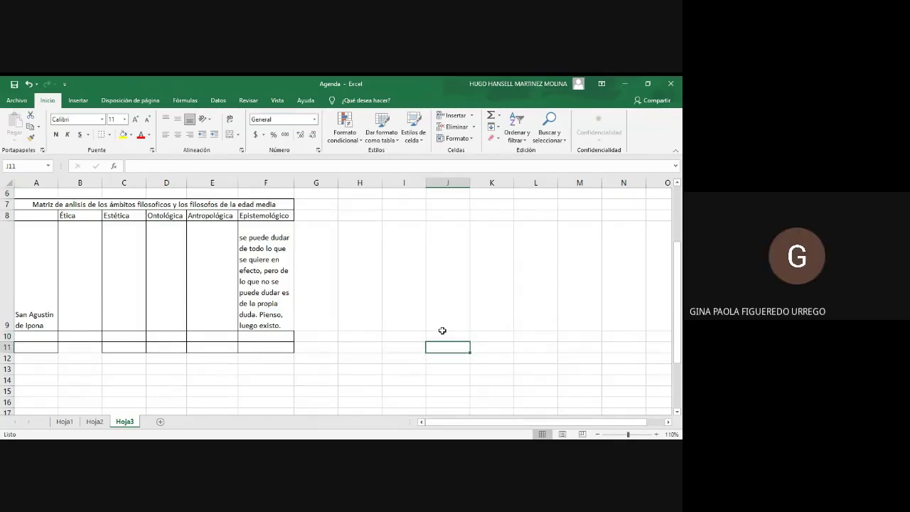
click(406, 346)
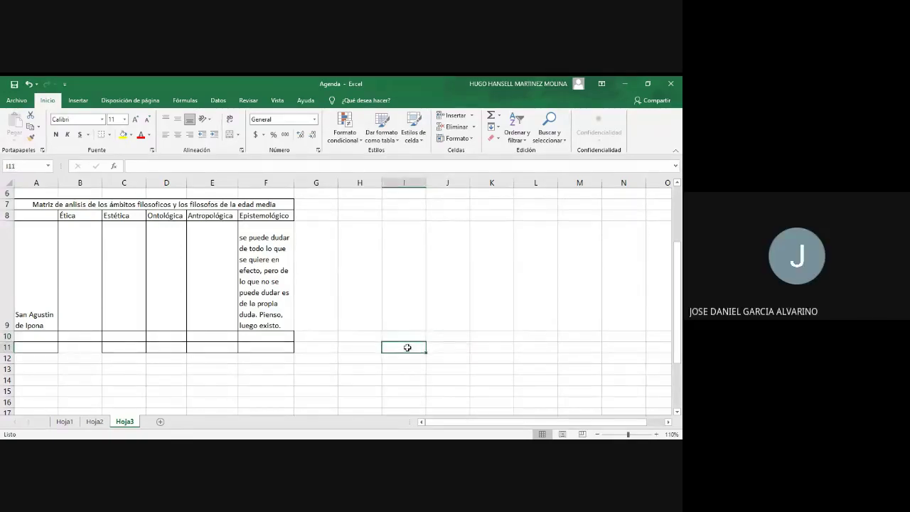
click(455, 348)
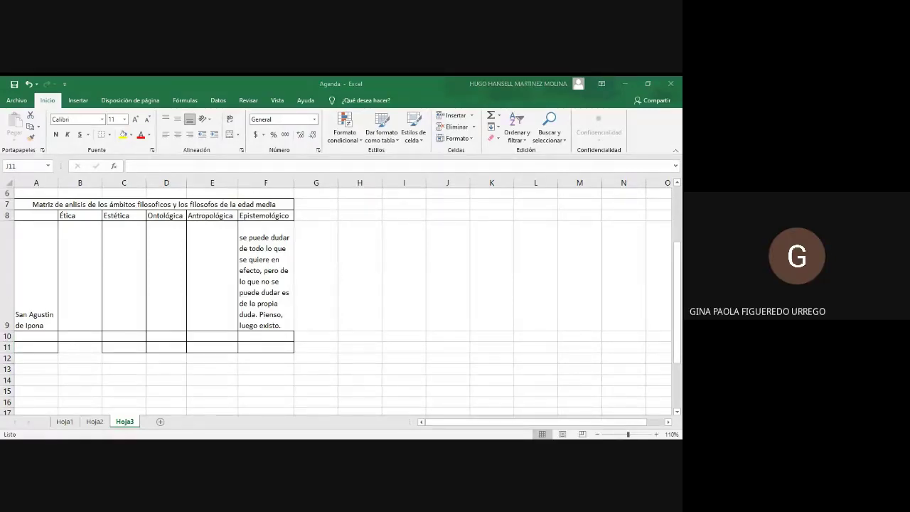
click(454, 346)
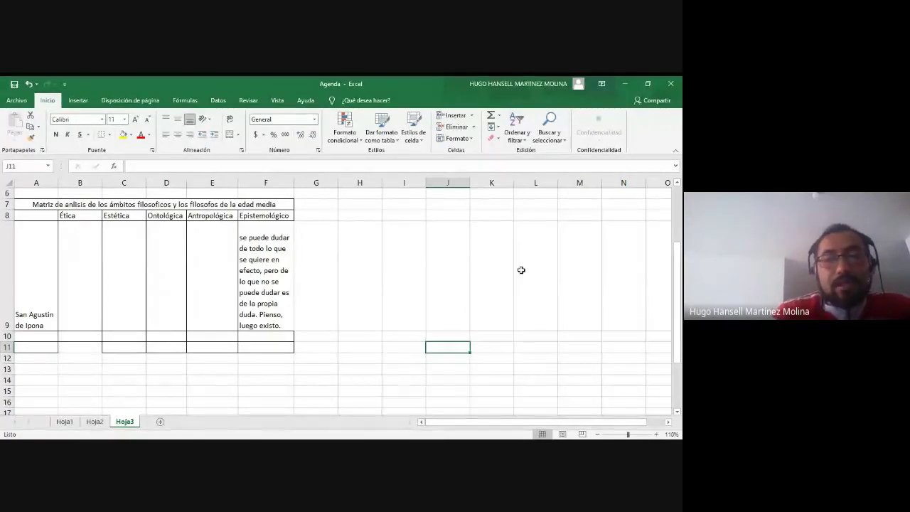
click(269, 249)
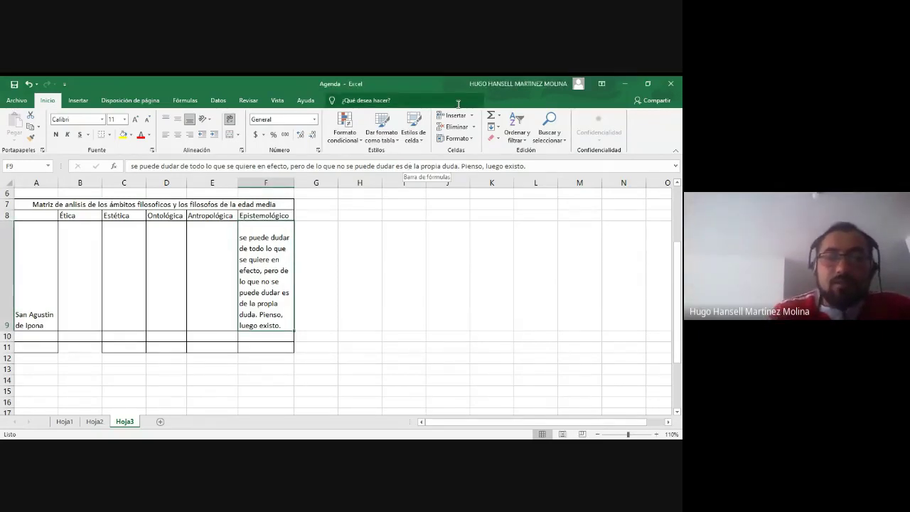
Enter the draft idea "la razón y la fé" in cell I9, beside the San Agustin row
click(412, 256)
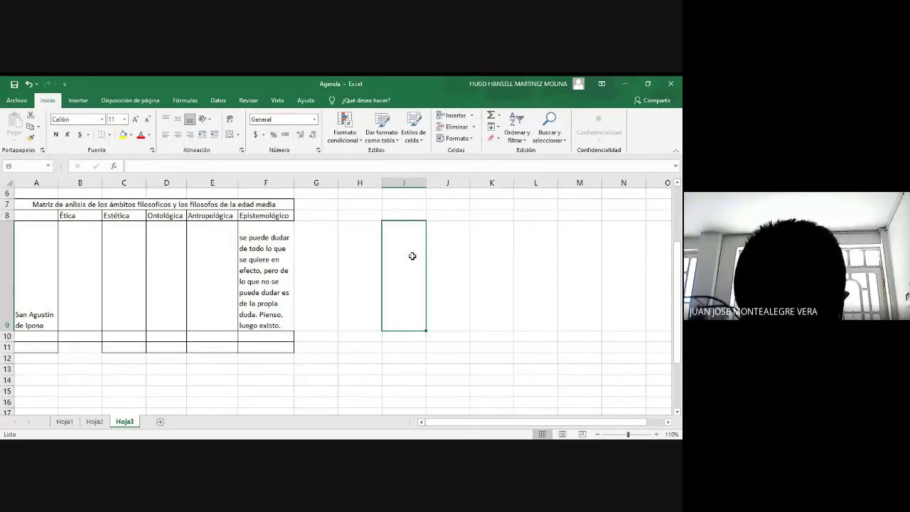
text(la razón)
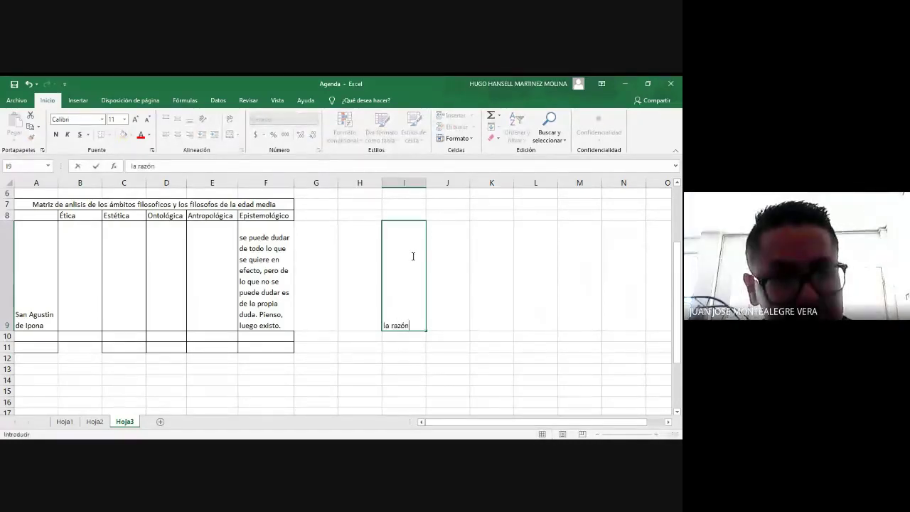
text( y la fé)
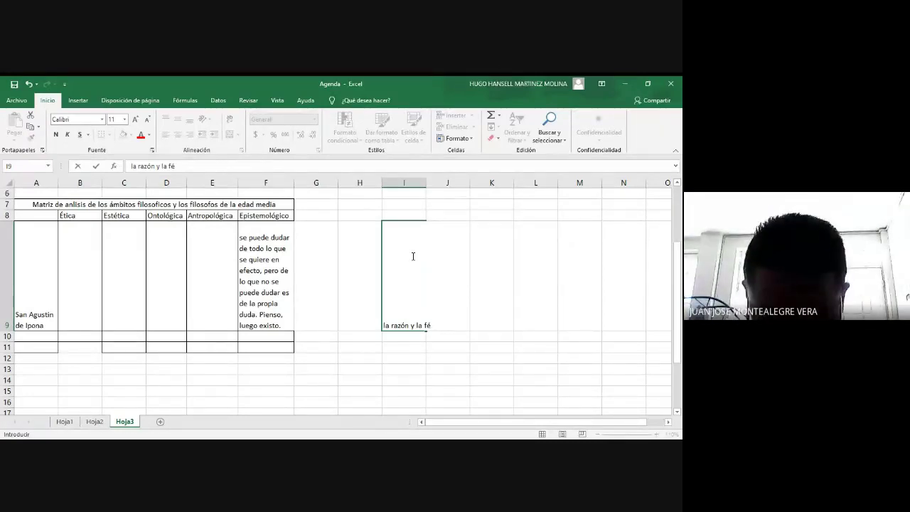
click(462, 378)
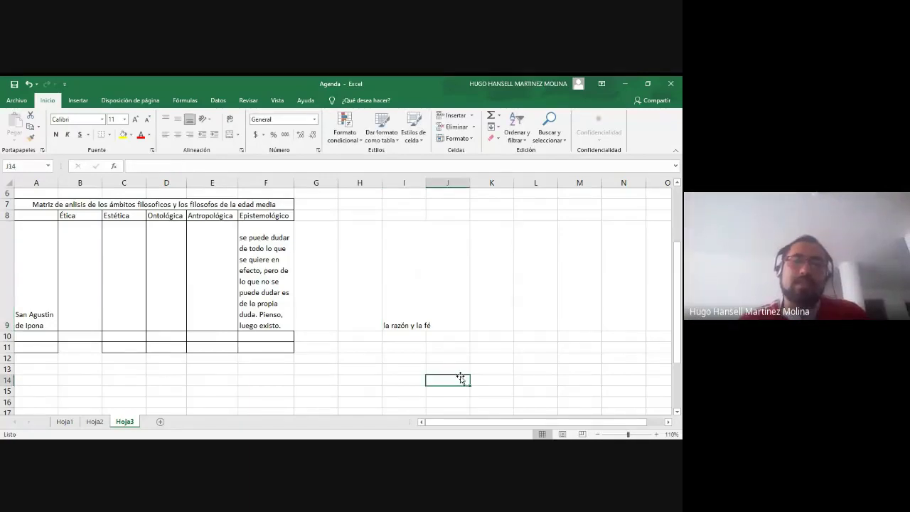
click(407, 289)
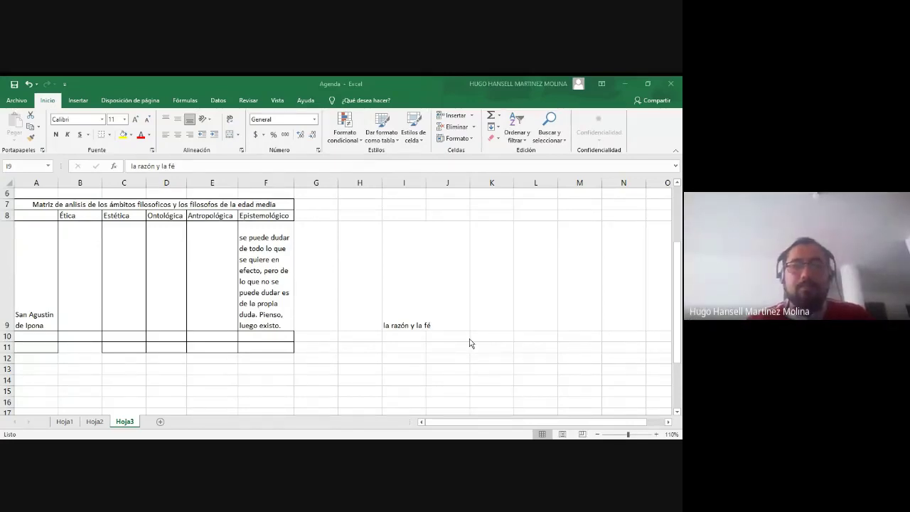
Replace the draft in I9 with "si precisas de una mano recuerda que yo tengo dos."
click(398, 299)
key(Delete)
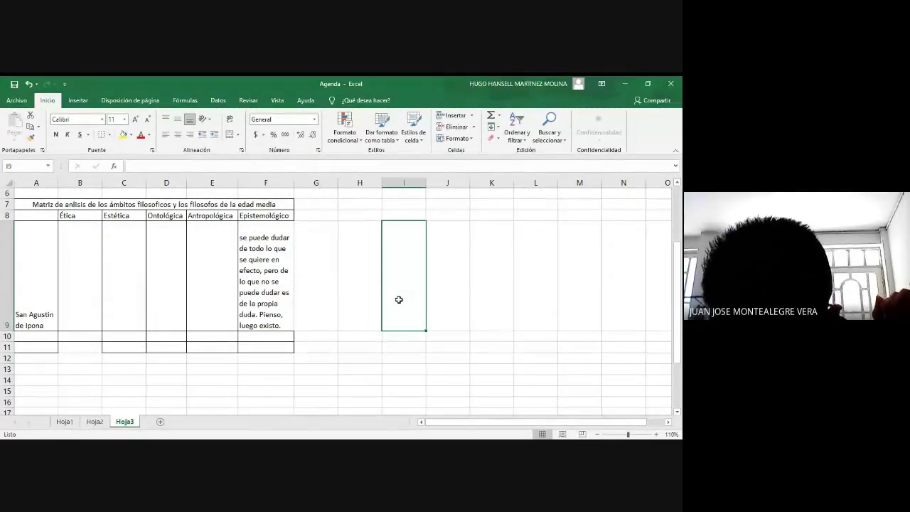
text(s)
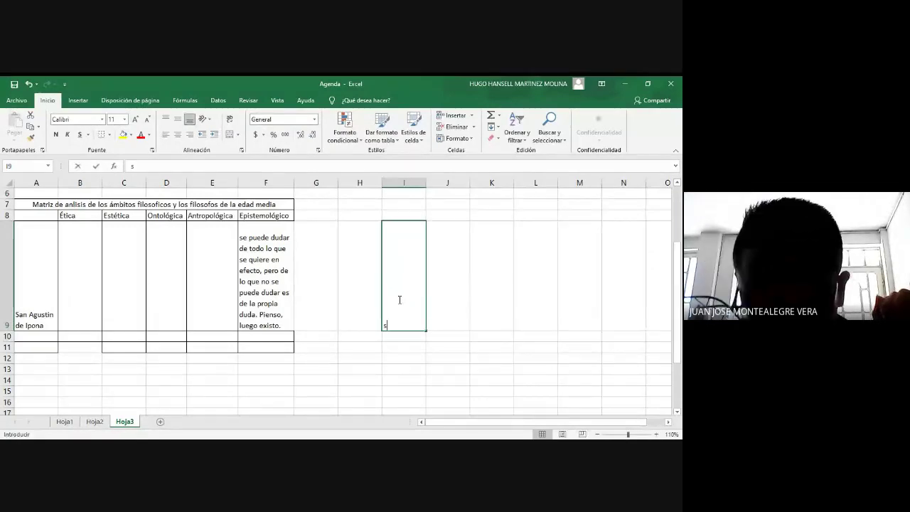
text(i precisi)
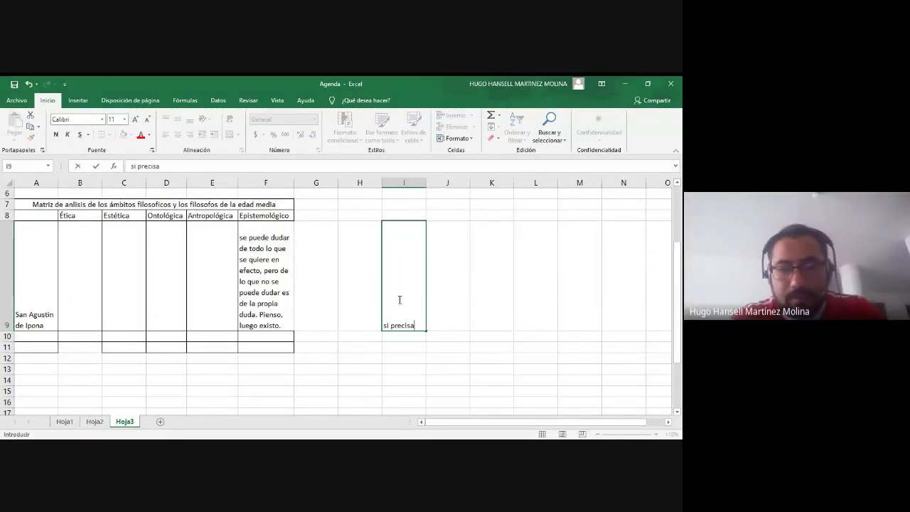
key(BackSpace)
text(as de una)
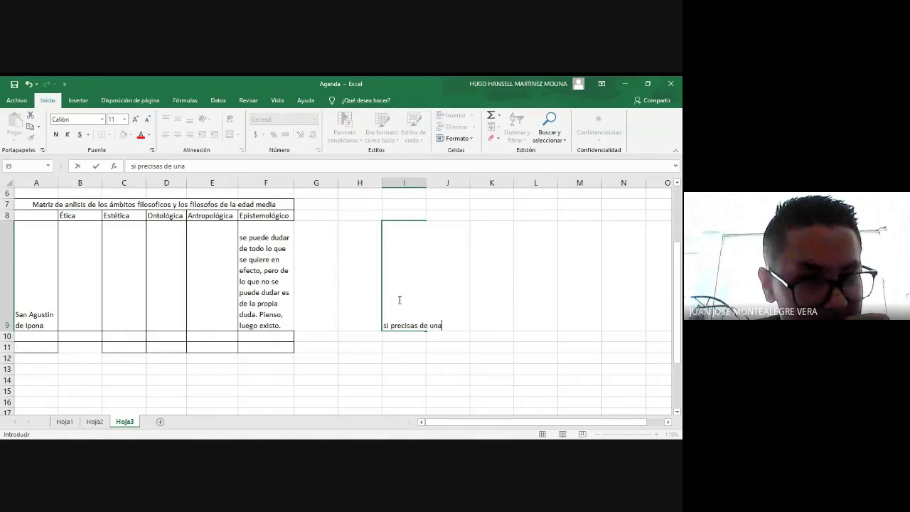
text( mano recuerda)
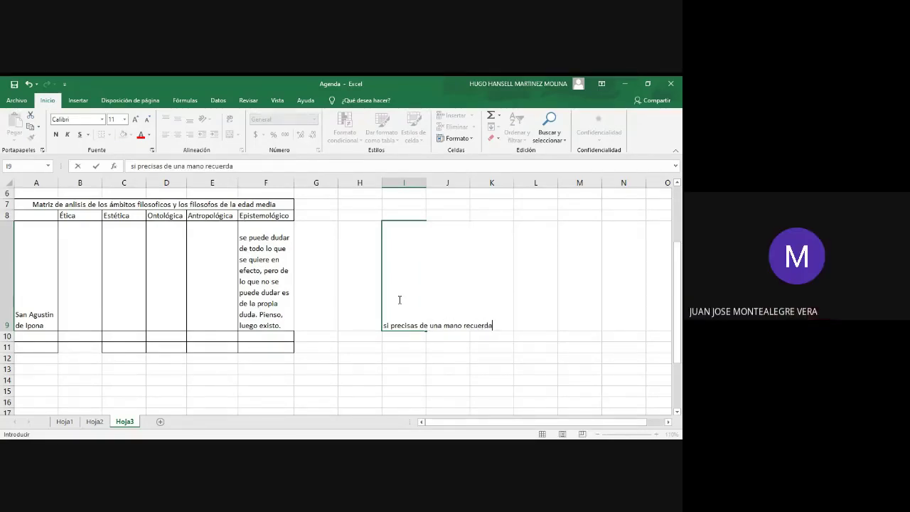
text( que yo tengo)
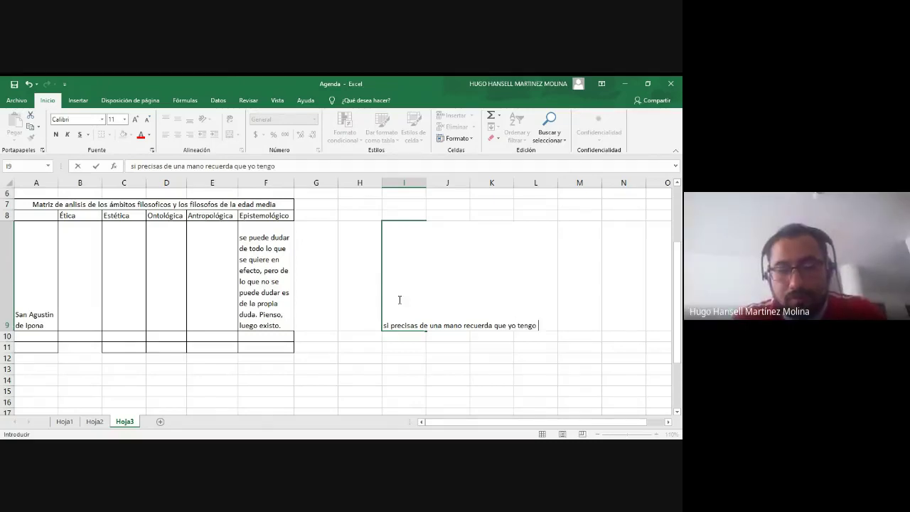
text( do)
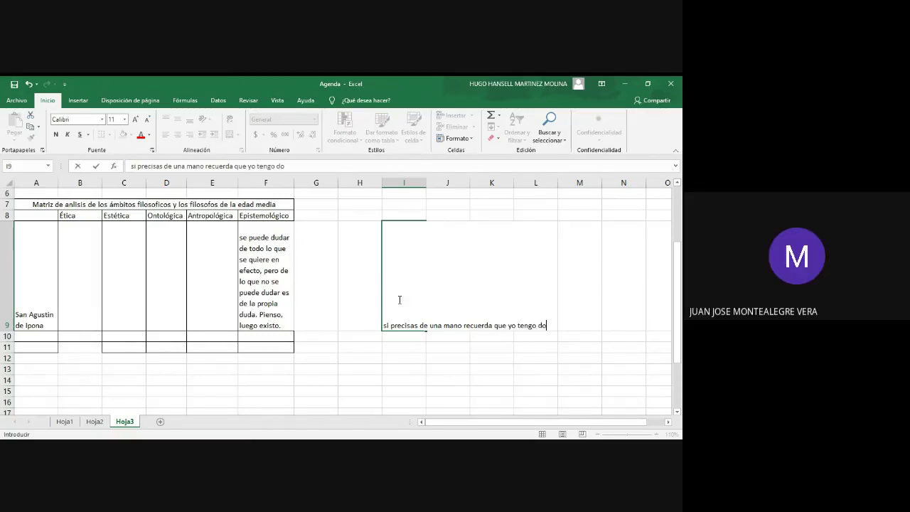
text(s.)
click(484, 362)
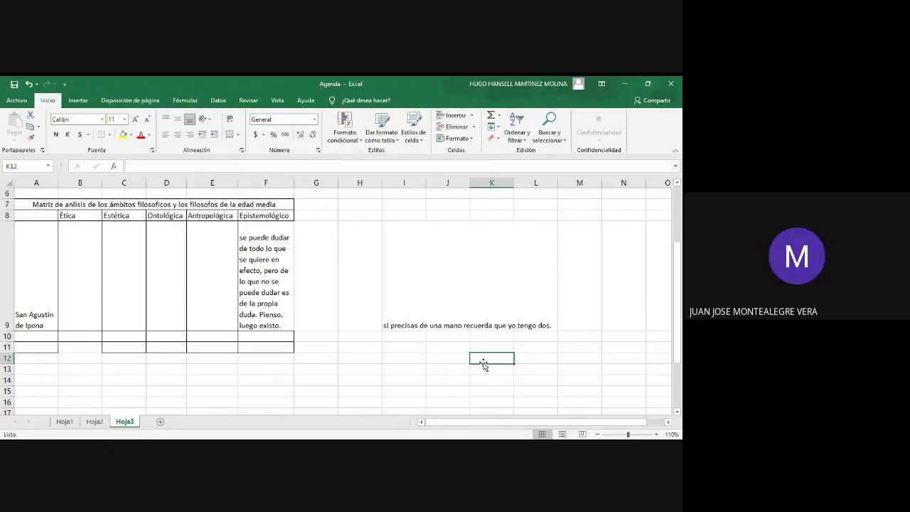
click(400, 349)
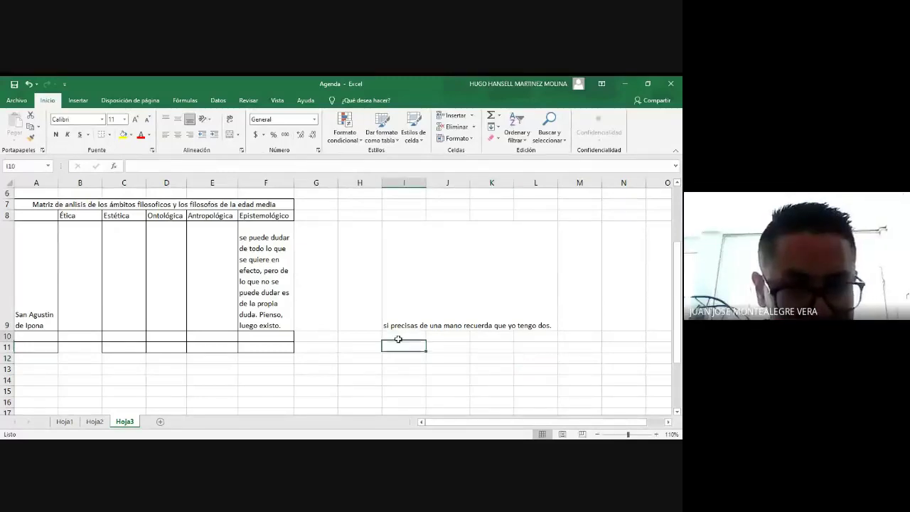
click(398, 339)
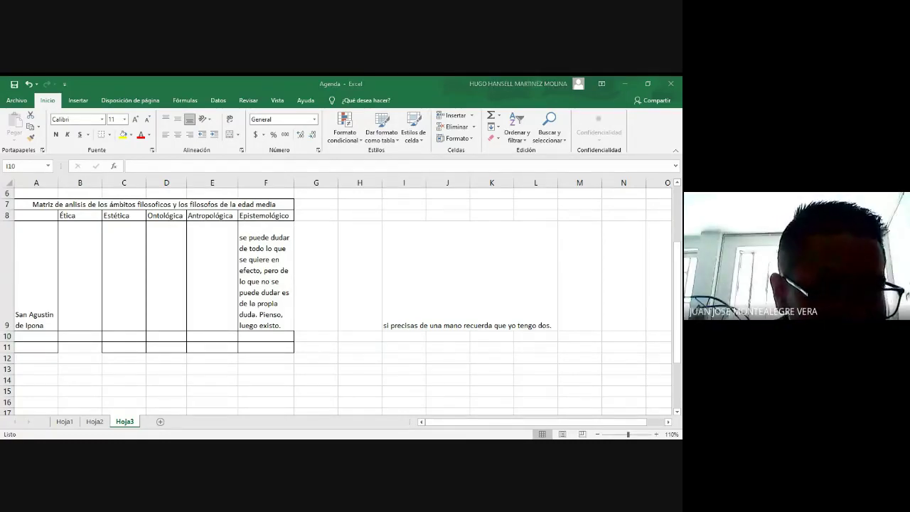
click(398, 338)
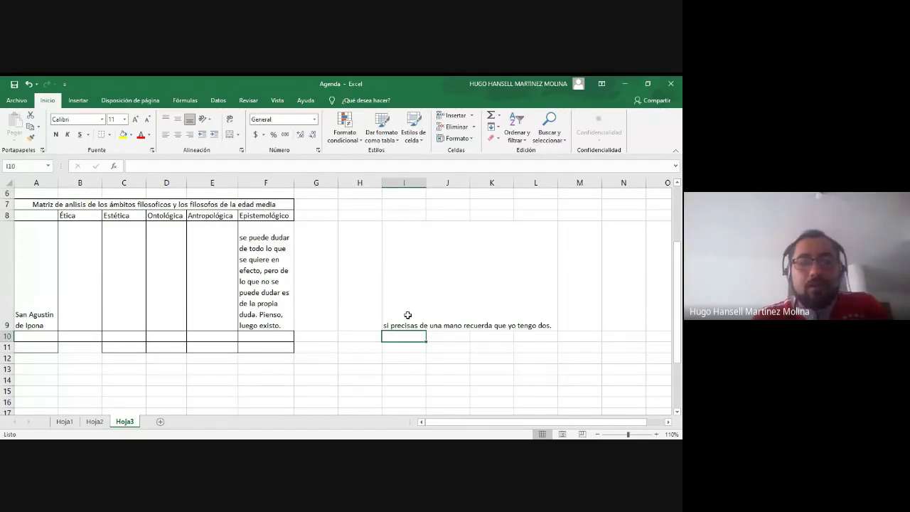
Copy the I9 quotation into B9, under Ética in the San Agustin row, with wrapped text, and clear the draft in I9
click(408, 315)
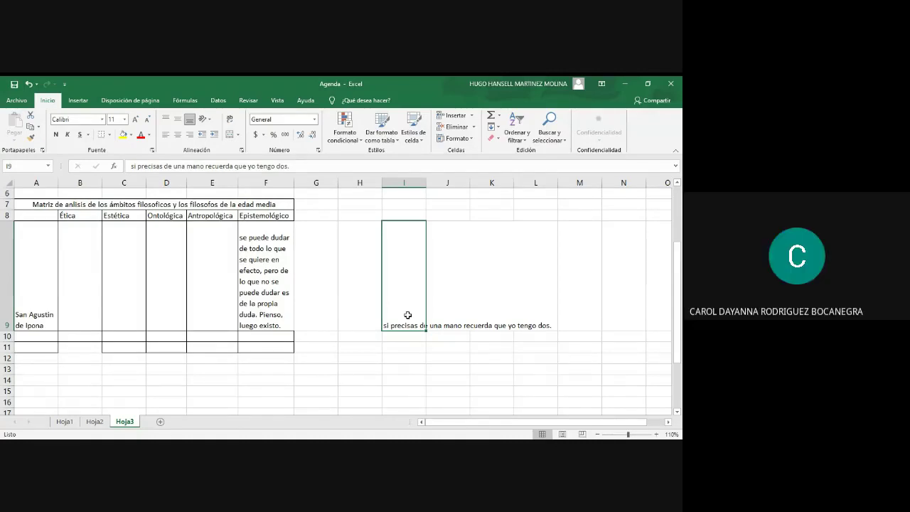
click(406, 348)
click(402, 320)
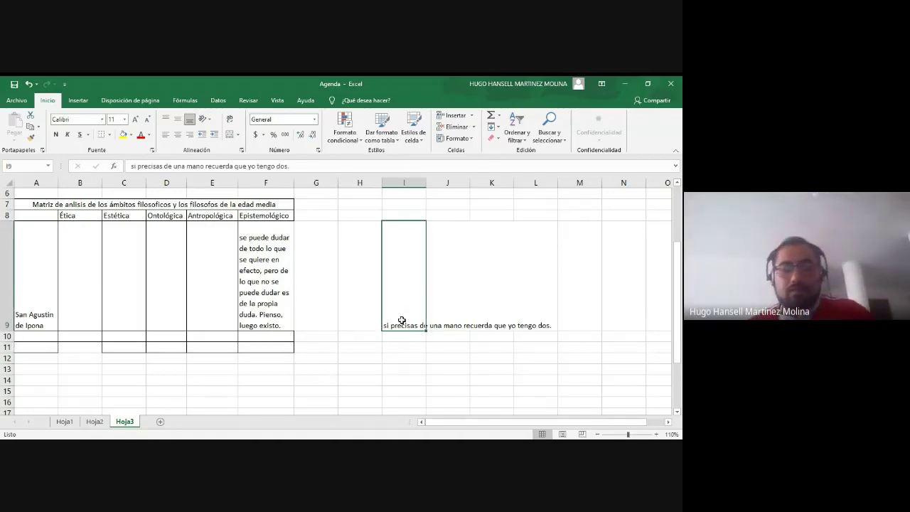
key(ctrl+c)
click(72, 259)
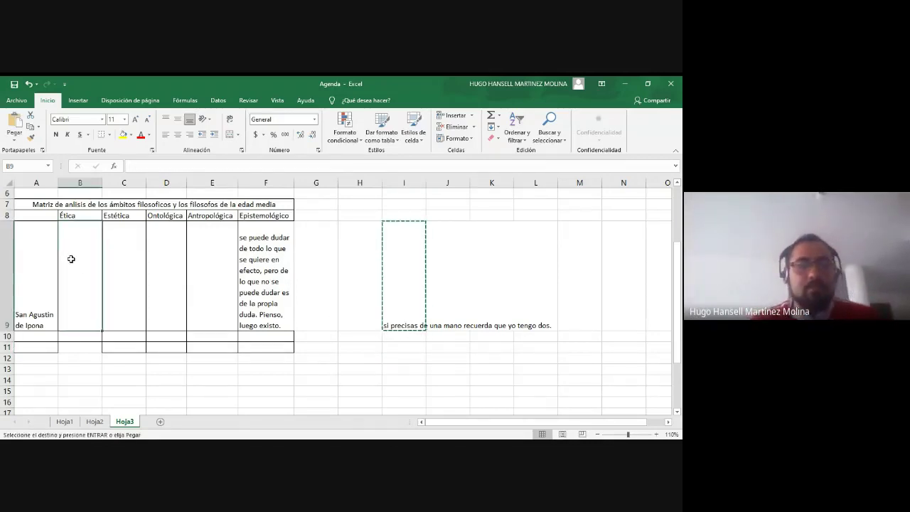
key(ctrl+v)
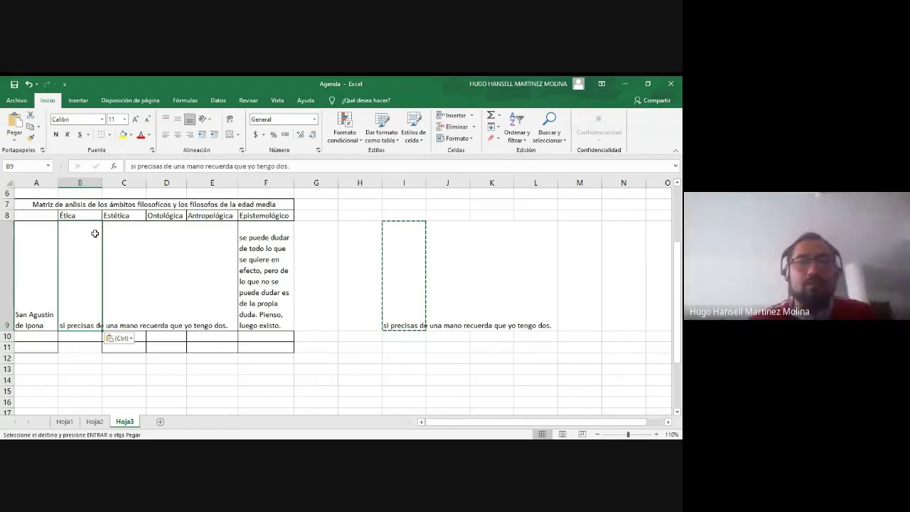
click(230, 119)
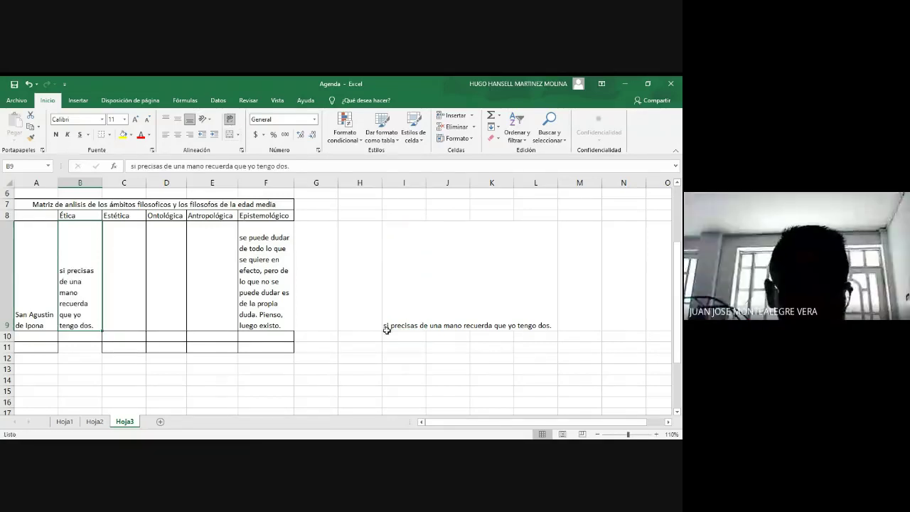
click(413, 327)
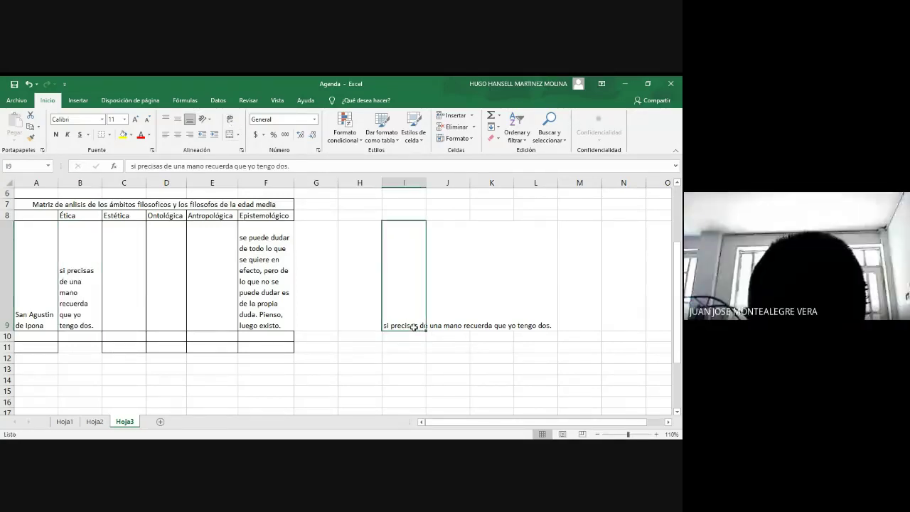
key(Delete)
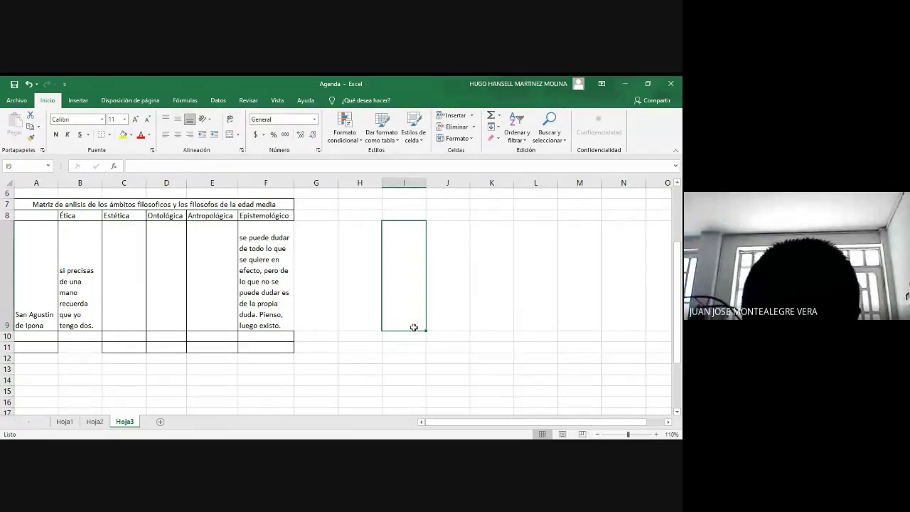
Start a draft quotation in I10 with "el acceso a la verdad requiere que el hombre se desvincule del conocimiento sensible,"
click(407, 337)
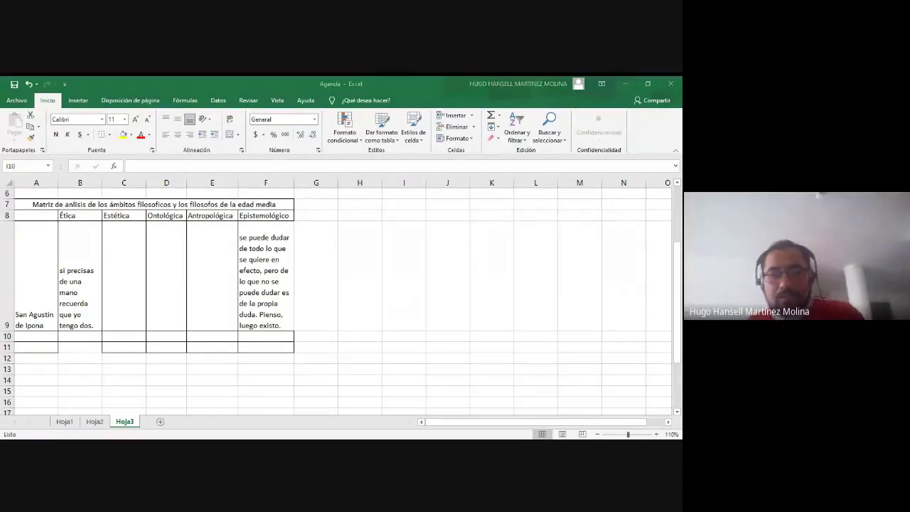
click(407, 337)
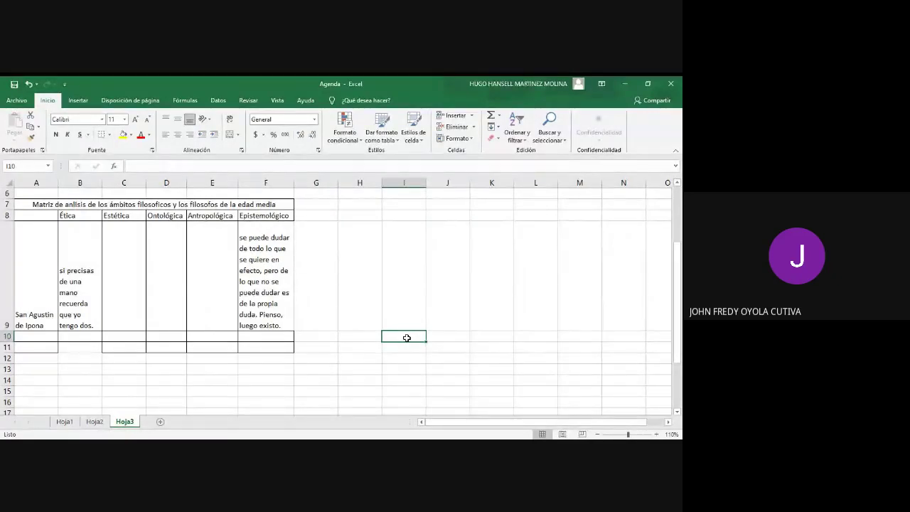
text(el acceso)
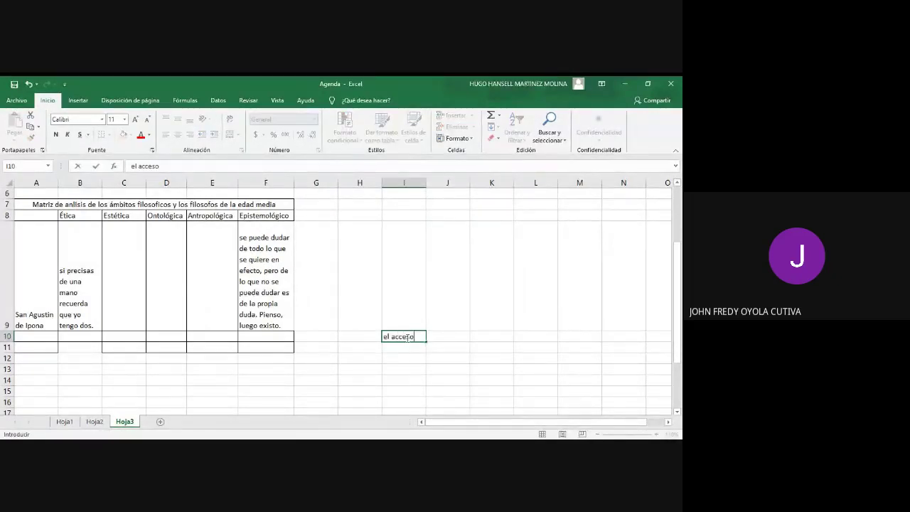
text( a la verdad requiere que el hombre se)
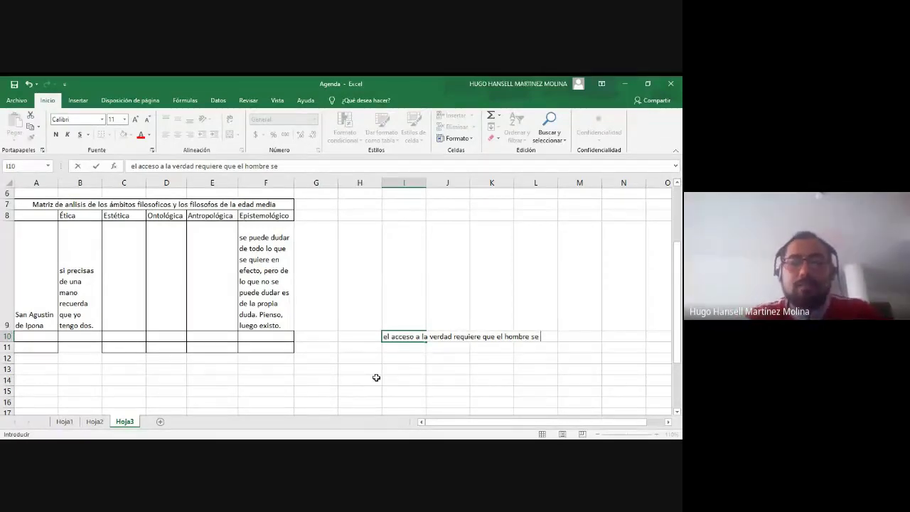
text(desvincul)
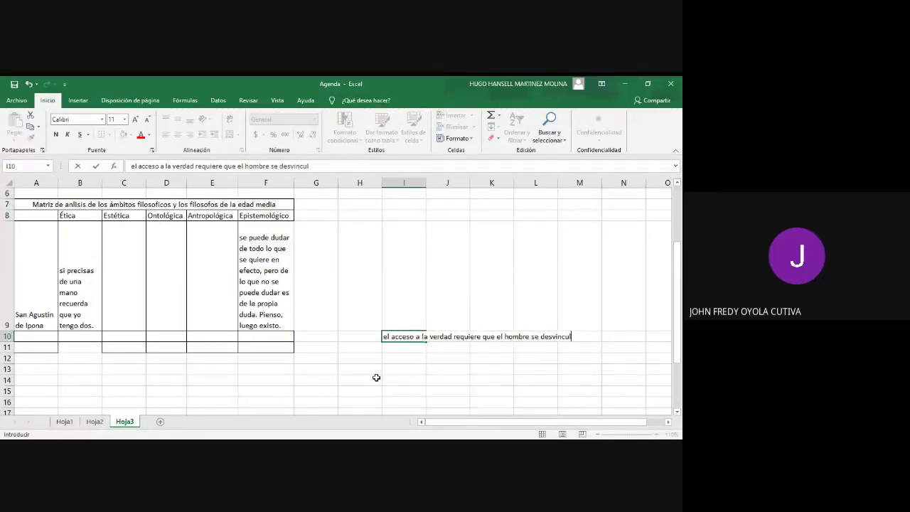
text(e del conocimiento sensib)
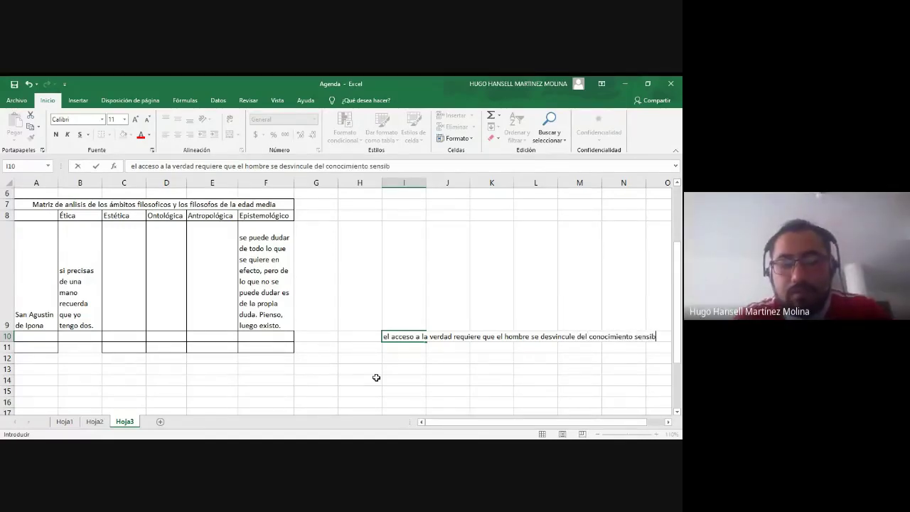
text(le, me)
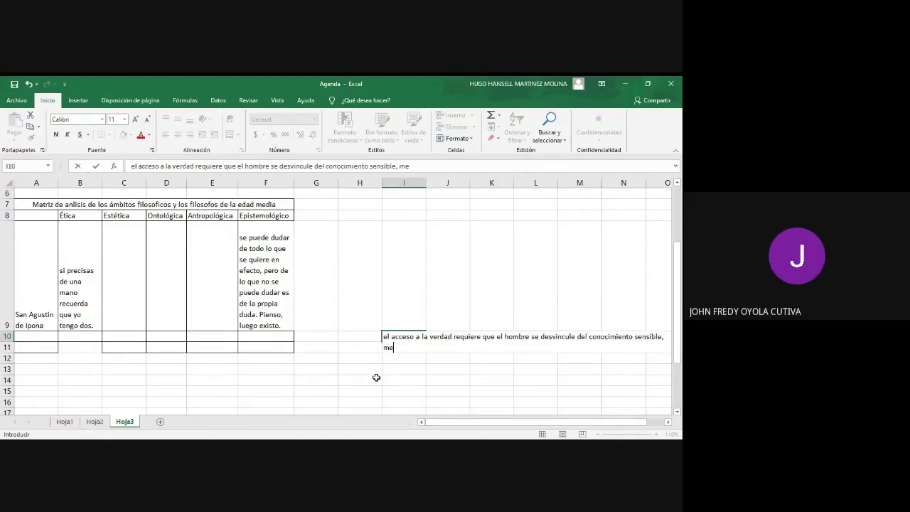
Complete the I10 draft with "mera contigencia y apariencia del ser y se vuelve hacia el interior de si mismo."
text(ra contigencia y apariencia del ser)
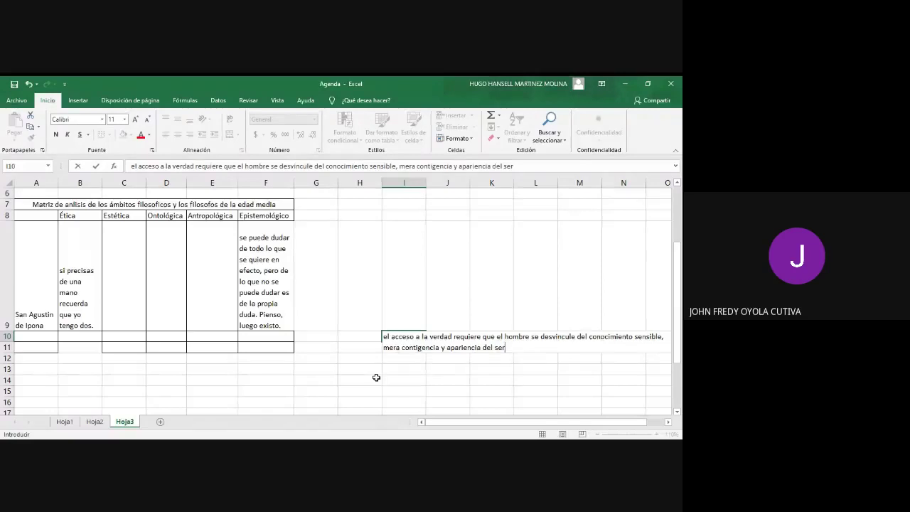
text( y se vuel)
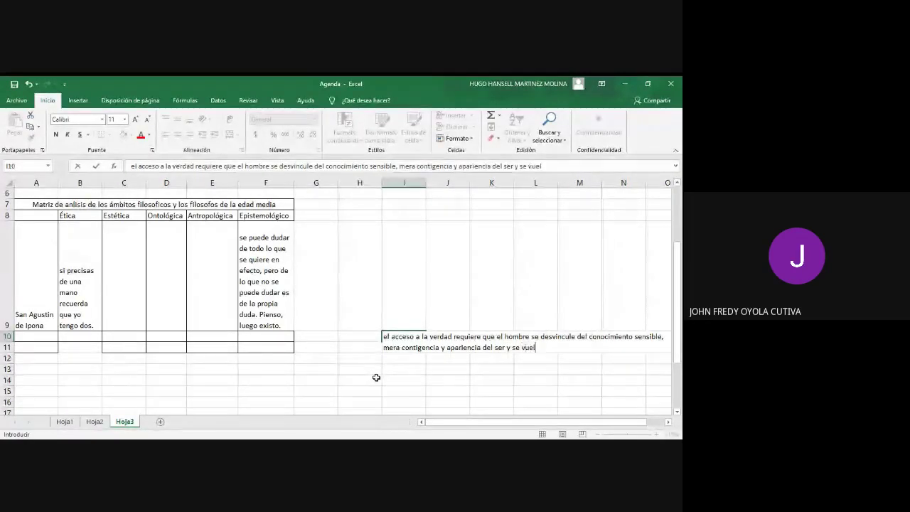
text(ve hacia el)
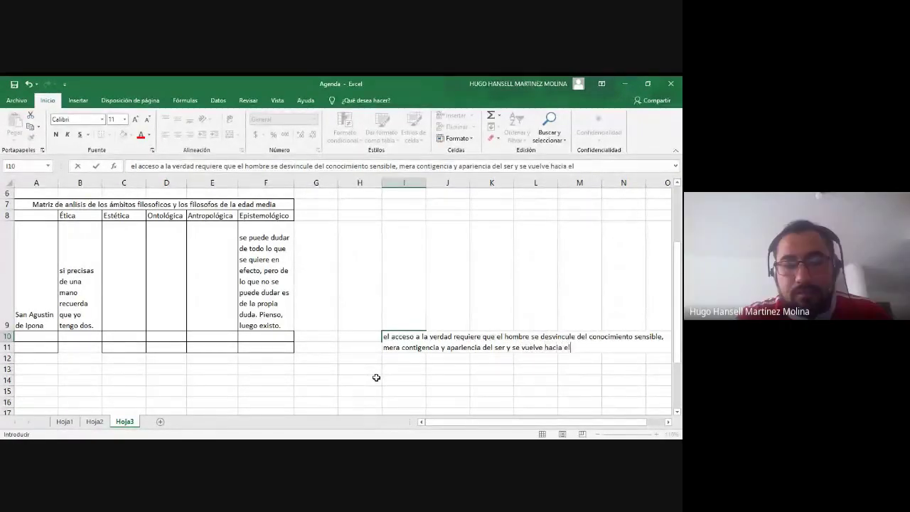
text( interior de s)
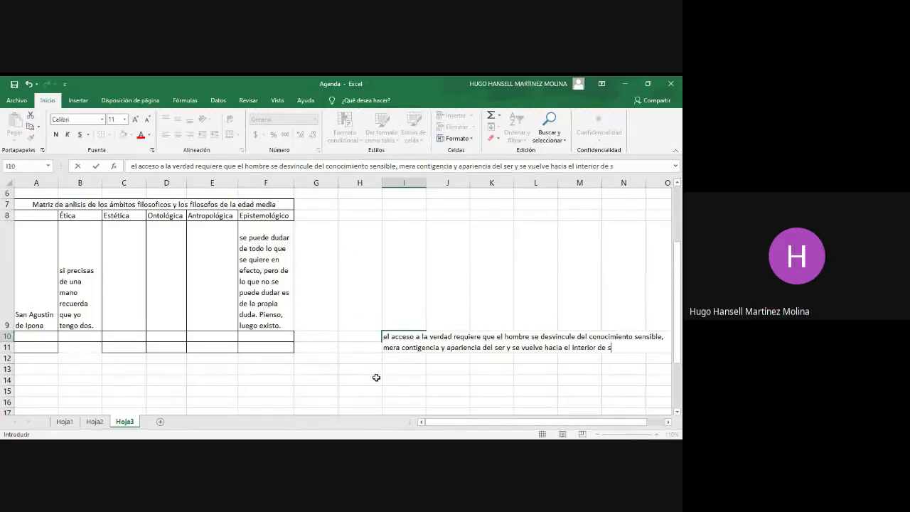
text(i mismo.)
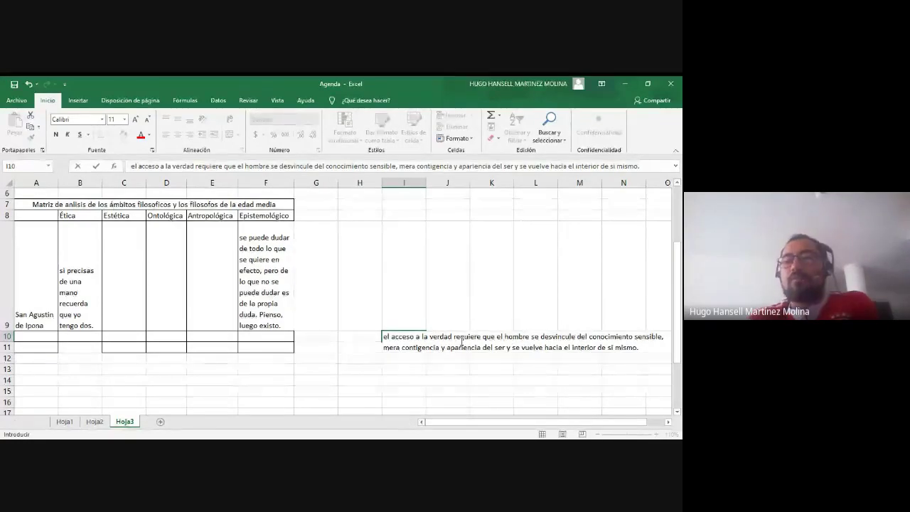
click(356, 377)
Copy the I10 quotation into E9, under Antropológica in the San Agustin row, with wrapped text, and clear the draft in I10
click(407, 338)
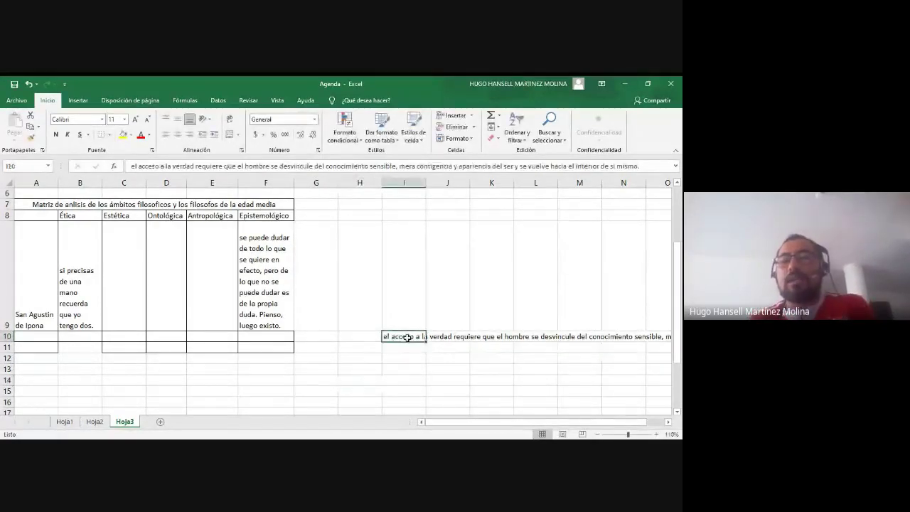
key(ctrl+c)
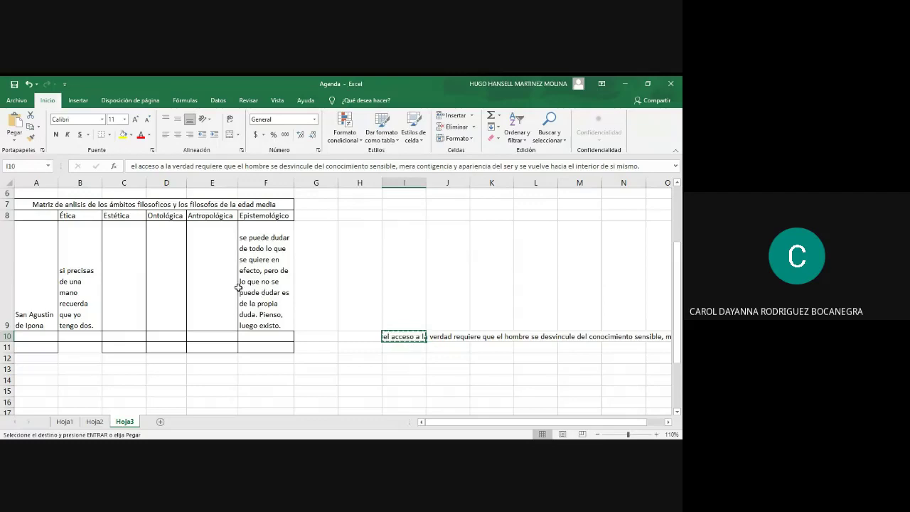
click(199, 265)
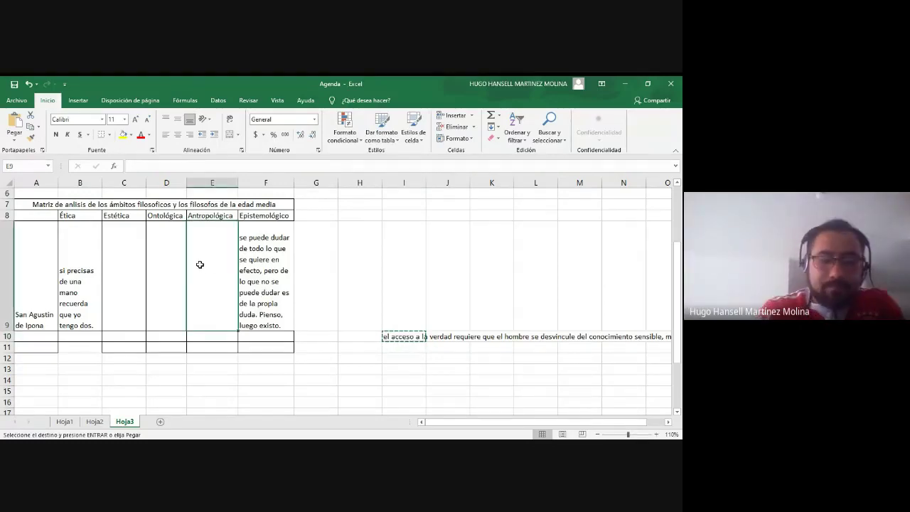
key(ctrl+v)
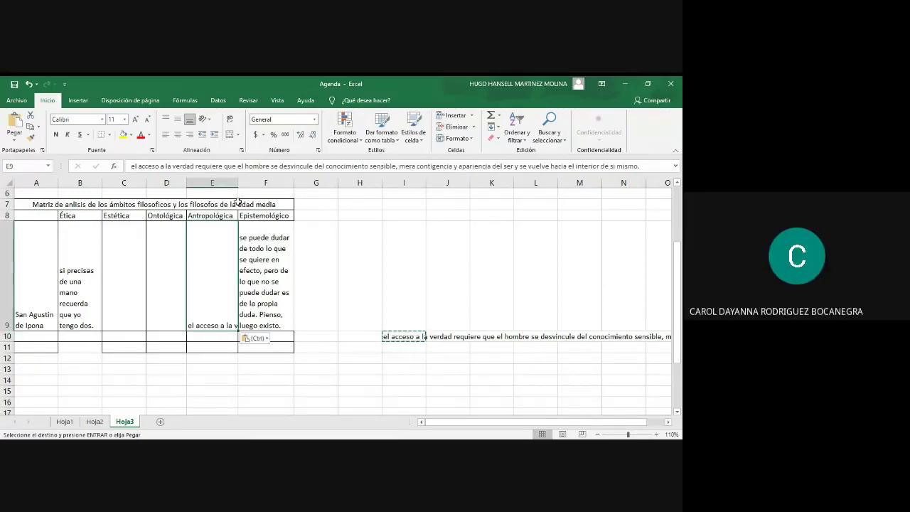
click(231, 121)
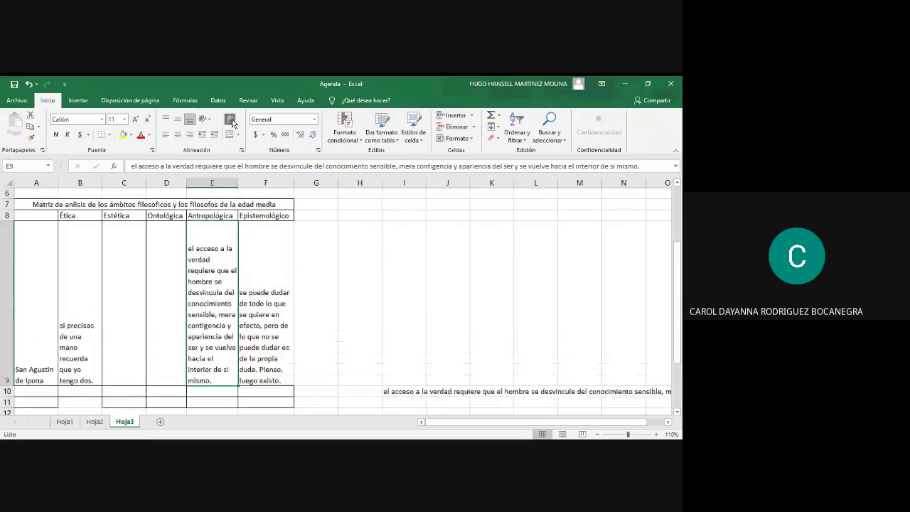
click(422, 329)
click(406, 392)
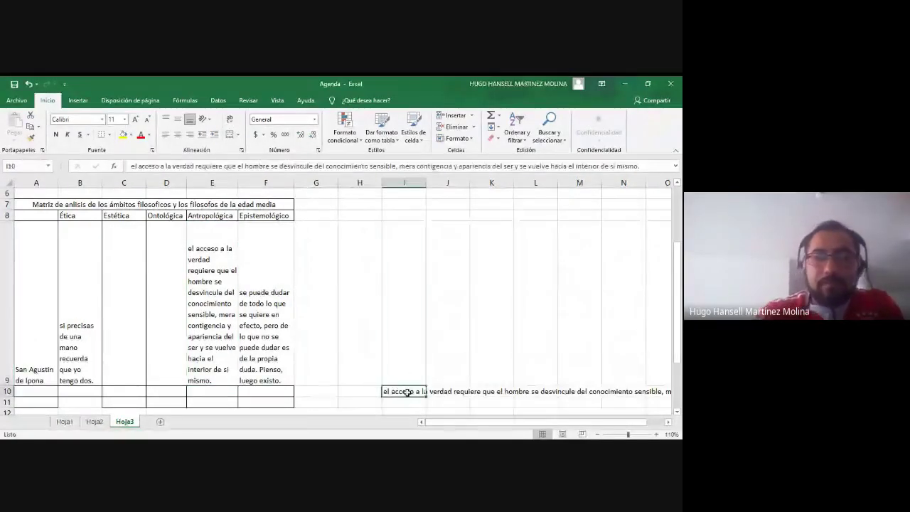
key(Delete)
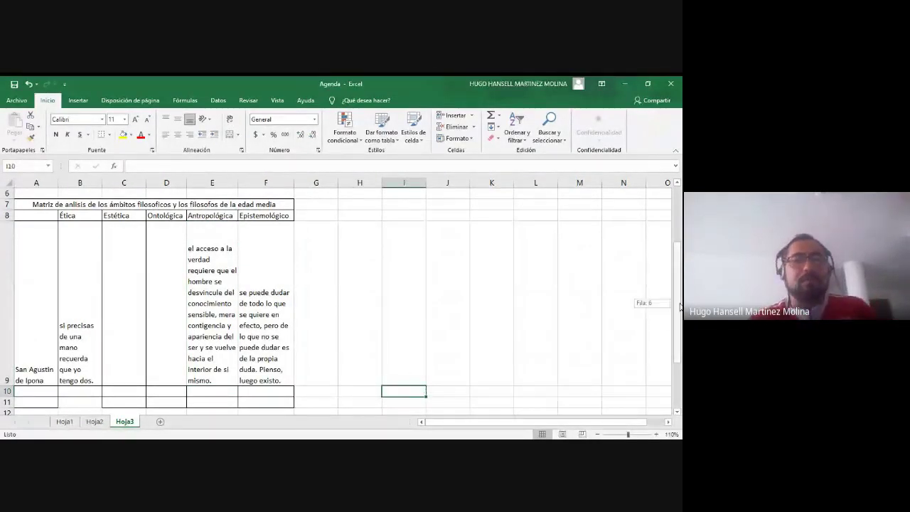
Apply all borders to the Antropológica and Epistemológico cells E9:F9 in the San Agustin row
scroll(389, 390, down, 1)
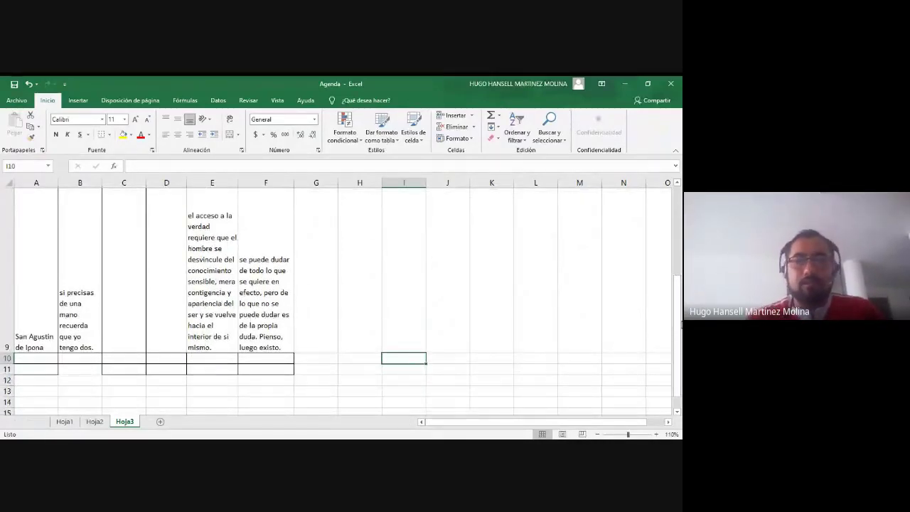
drag(677, 323, 675, 303)
click(230, 235)
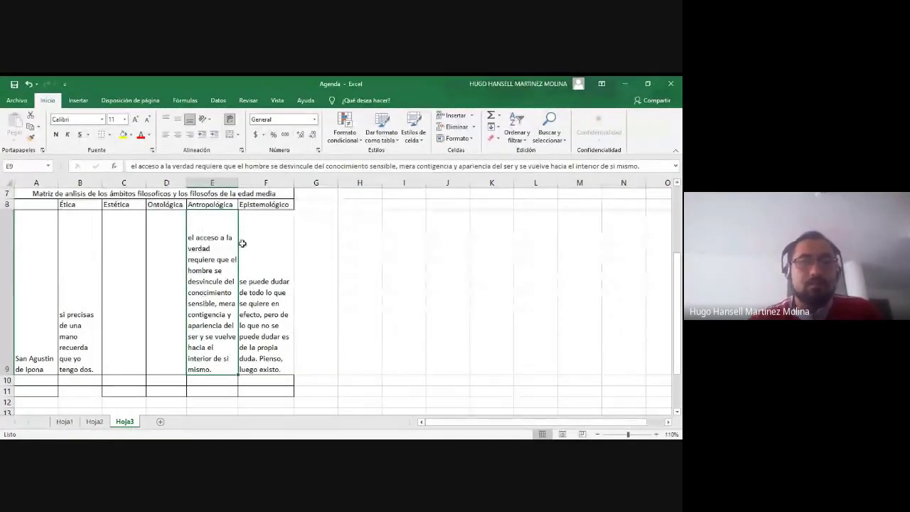
drag(243, 243, 229, 244)
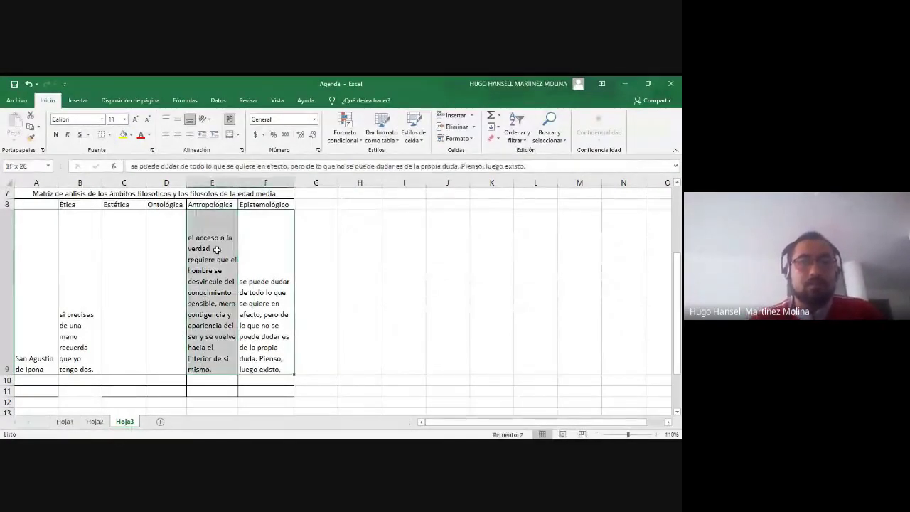
click(109, 134)
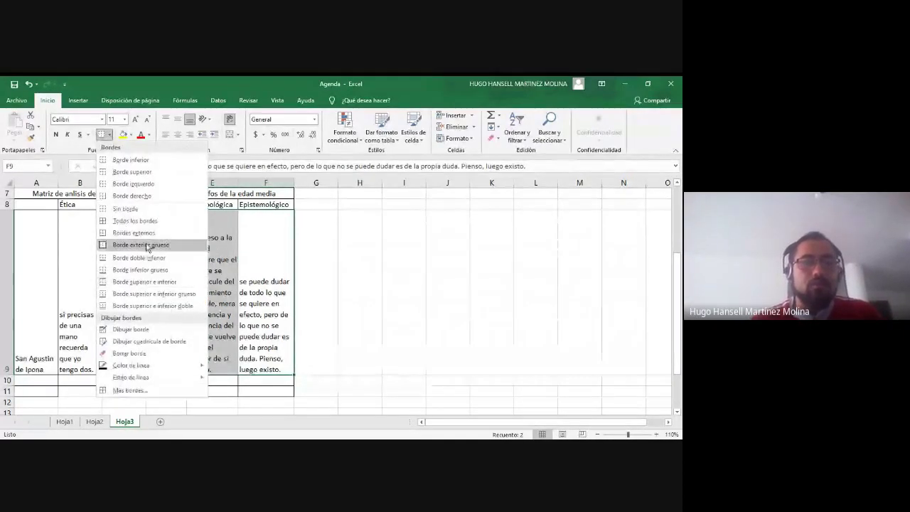
click(145, 221)
click(416, 299)
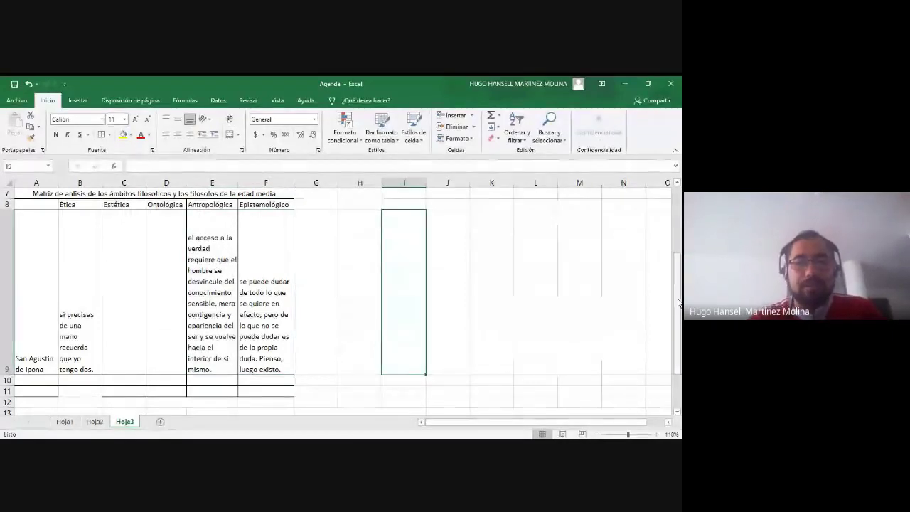
Enter "Tomas de Aquino" in A10, below San Agustin de Ipona, and wrap its text
drag(678, 302, 679, 322)
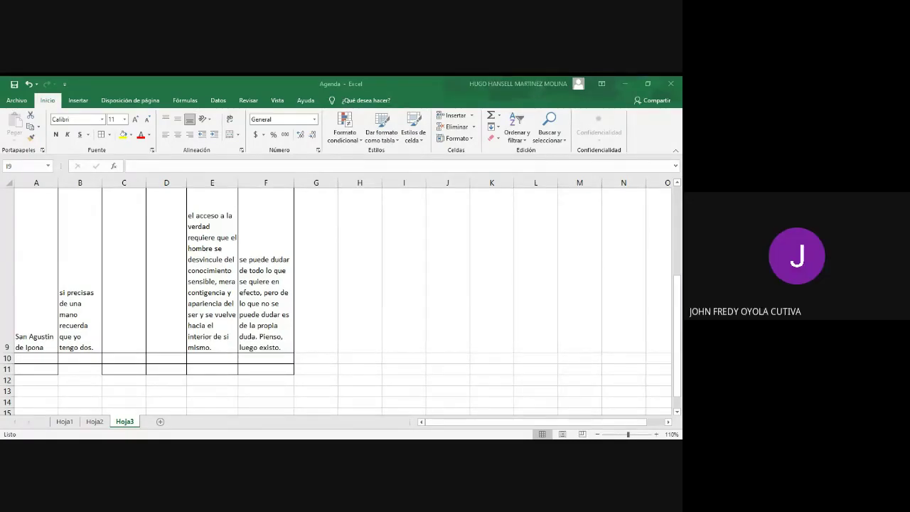
click(33, 359)
text(To)
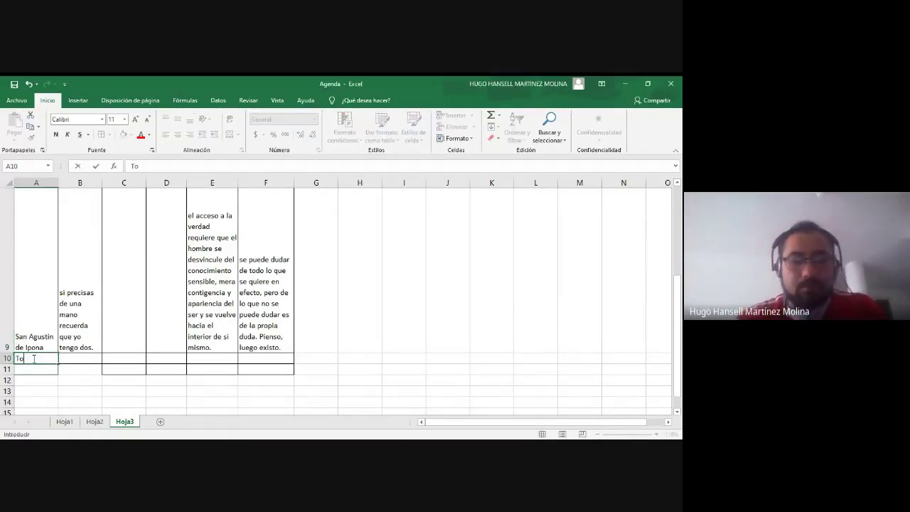
text(mas)
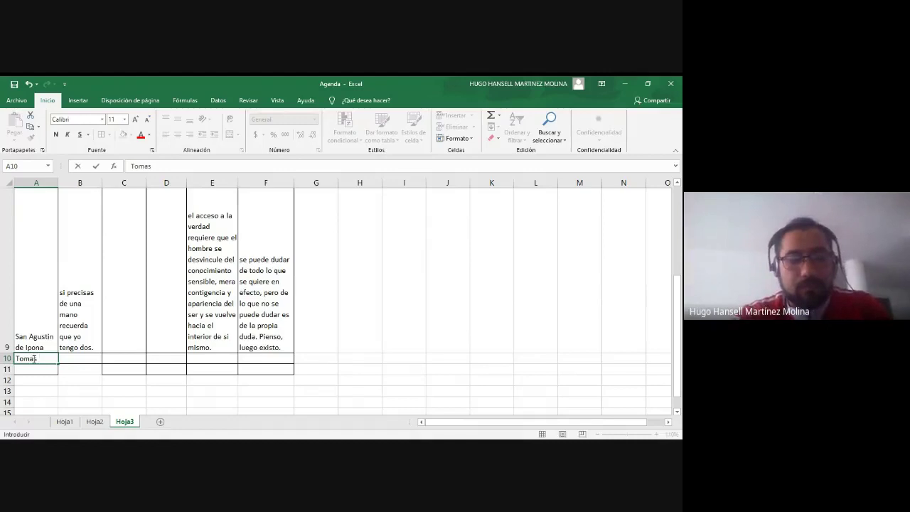
text( de Aquino)
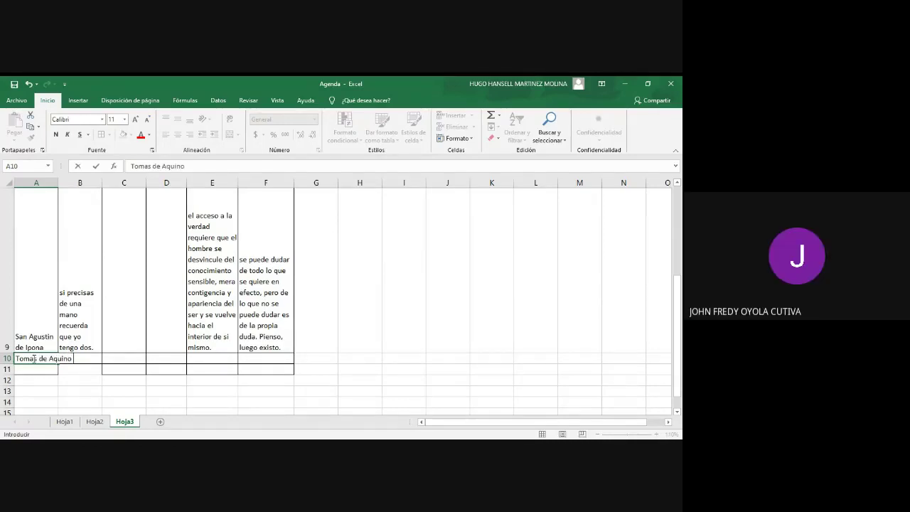
click(376, 227)
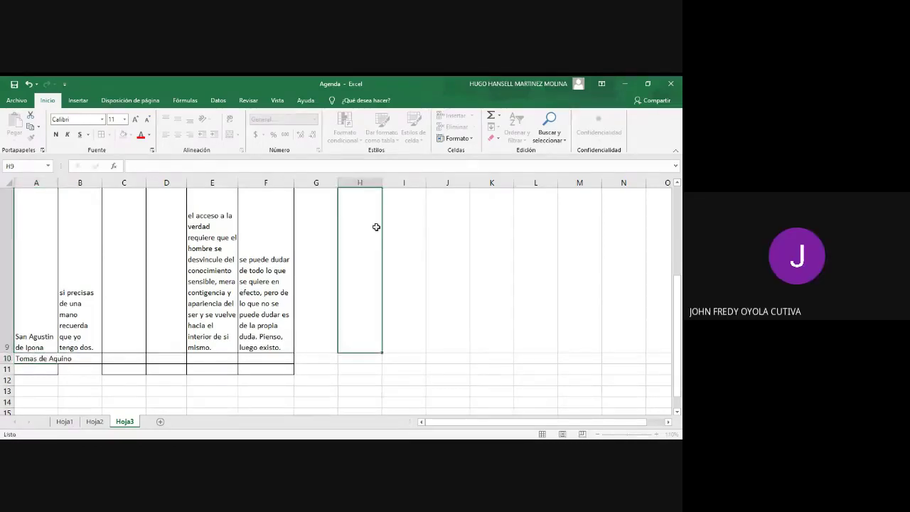
click(35, 358)
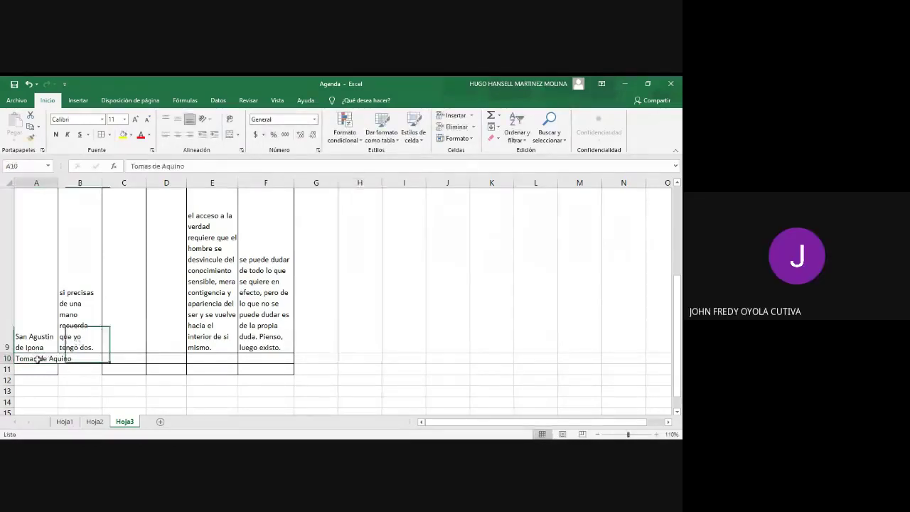
click(229, 119)
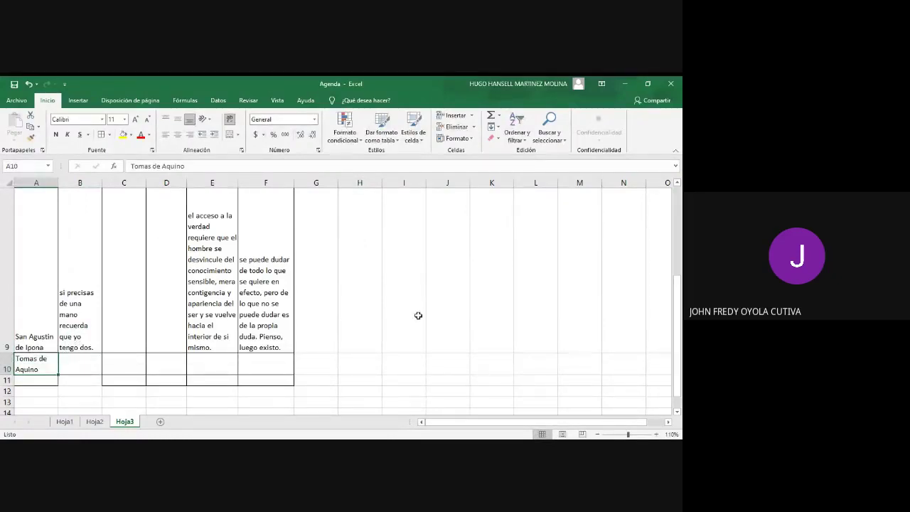
Enter the draft text "es tributaria de una larguisima" in I10, beside the Tomas de Aquino row
click(405, 362)
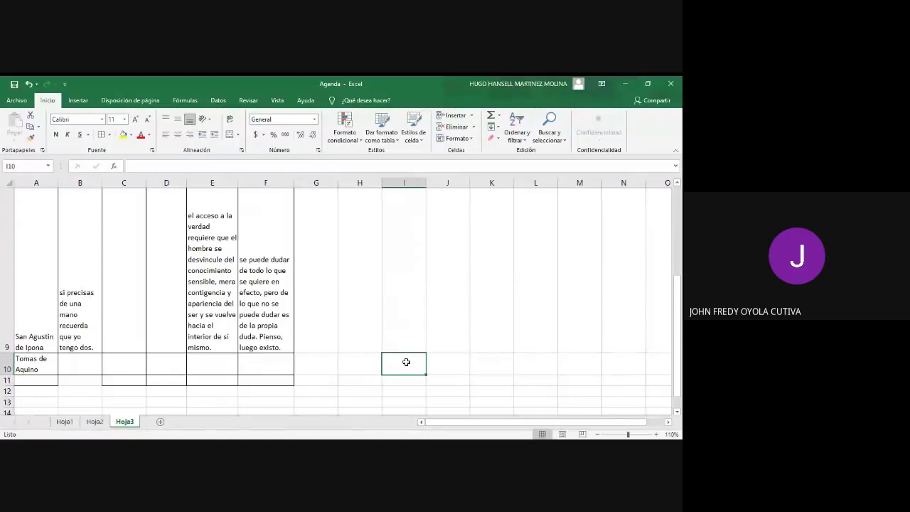
text(es tri)
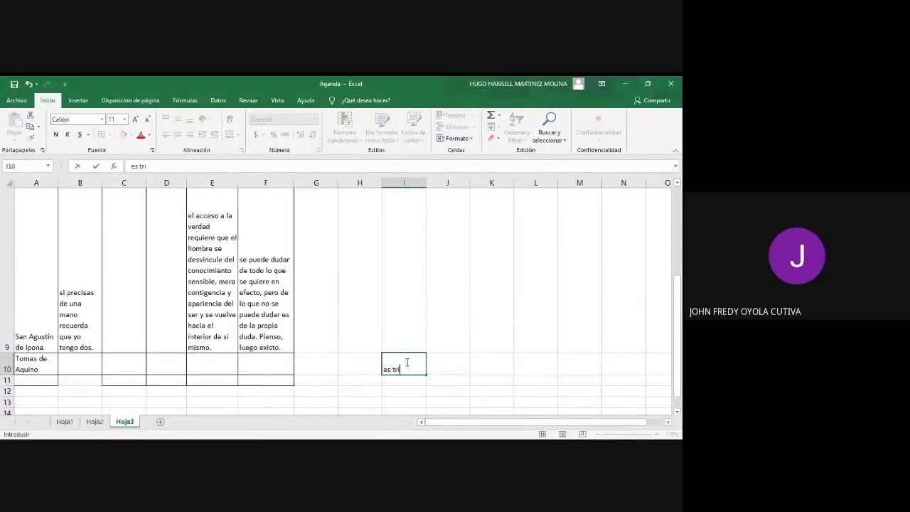
text(butaria de una larguisima)
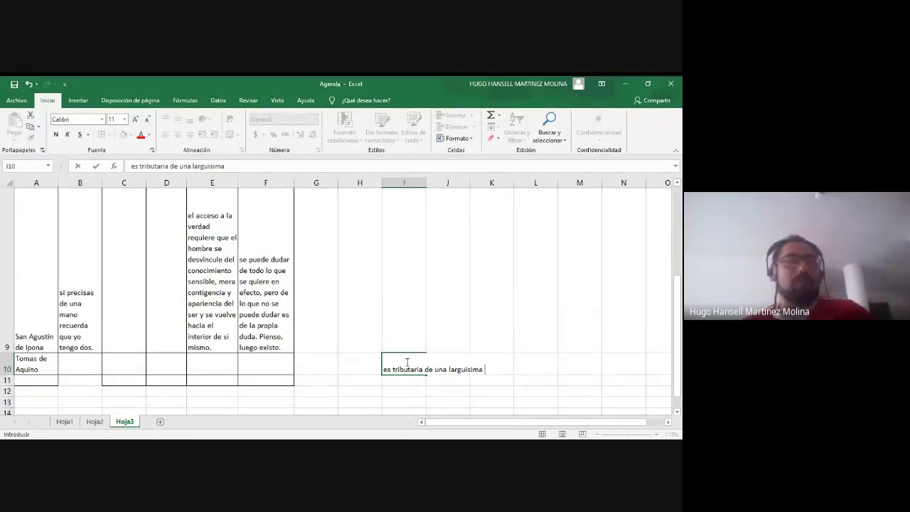
click(349, 333)
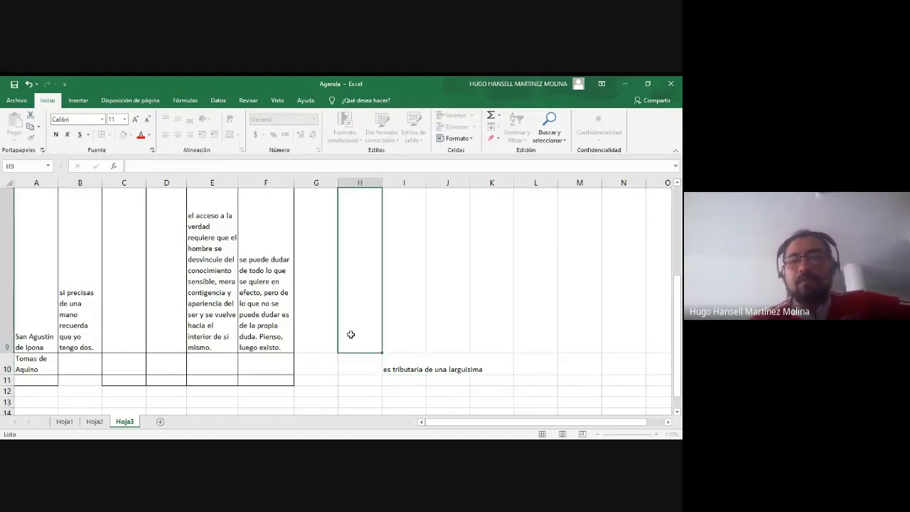
Clear the draft text from I10, beside the Tomas de Aquino row
click(409, 359)
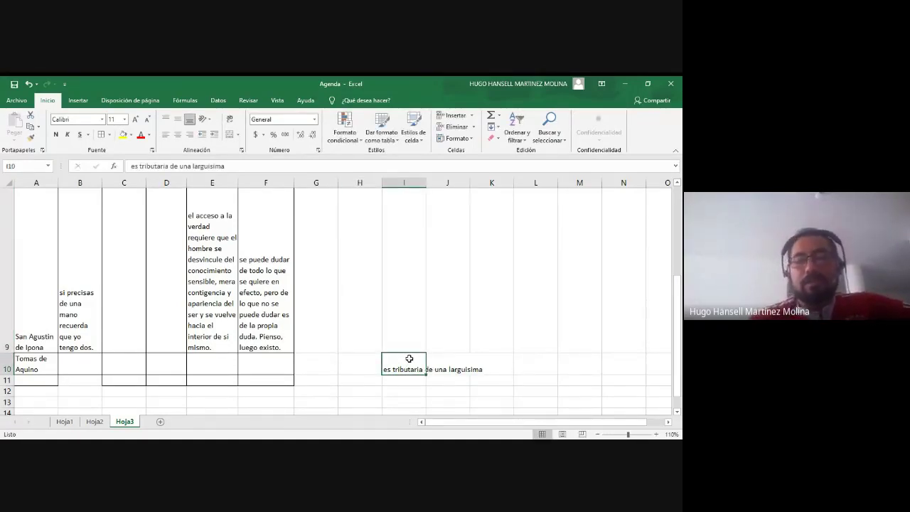
key(BackSpace)
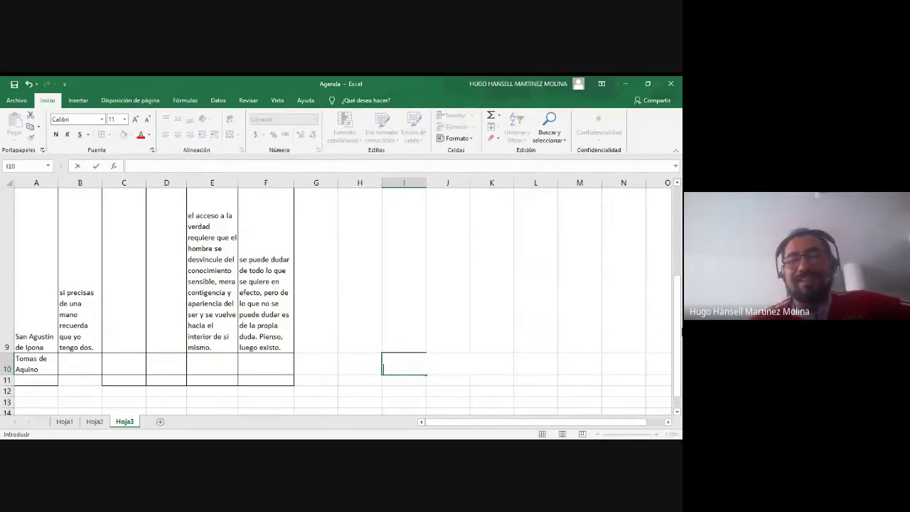
mouse_move(679, 331)
mouse_down()
mouse_move(680, 290)
mouse_move(680, 321)
mouse_up()
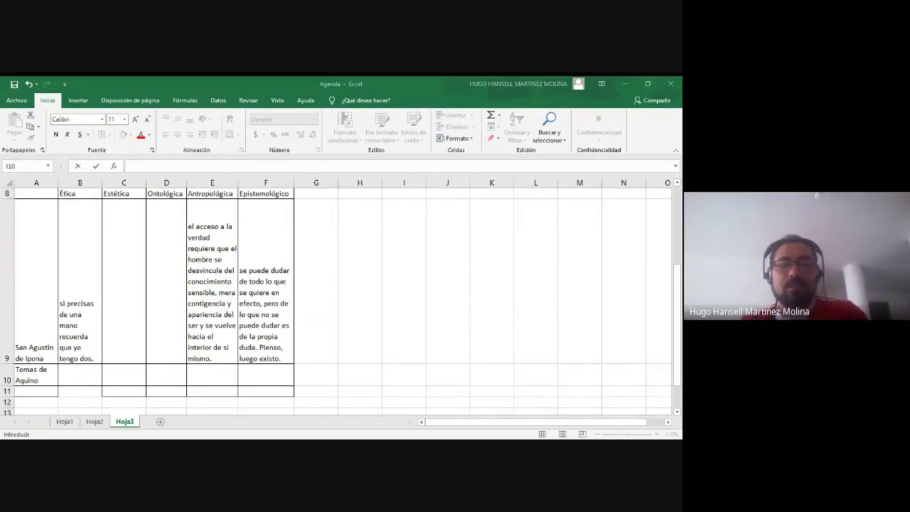
click(681, 323)
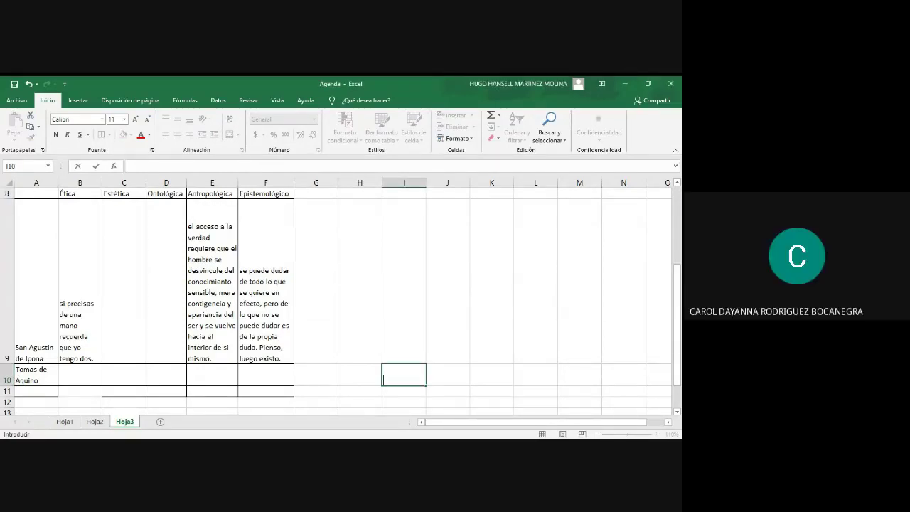
drag(676, 317, 678, 239)
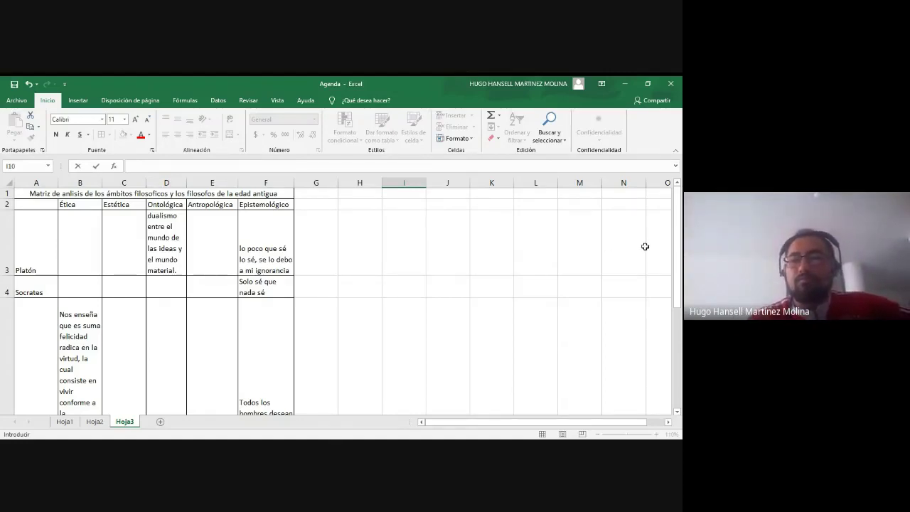
drag(678, 246, 680, 285)
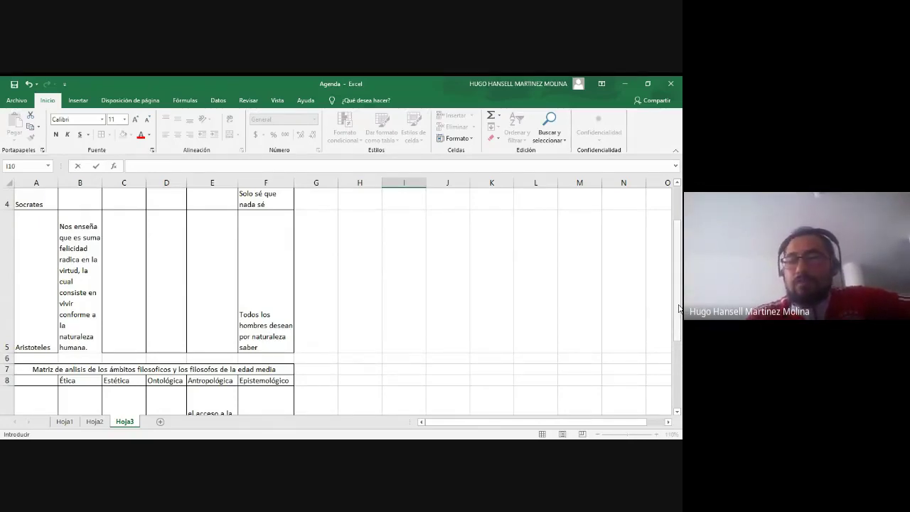
drag(680, 307, 680, 341)
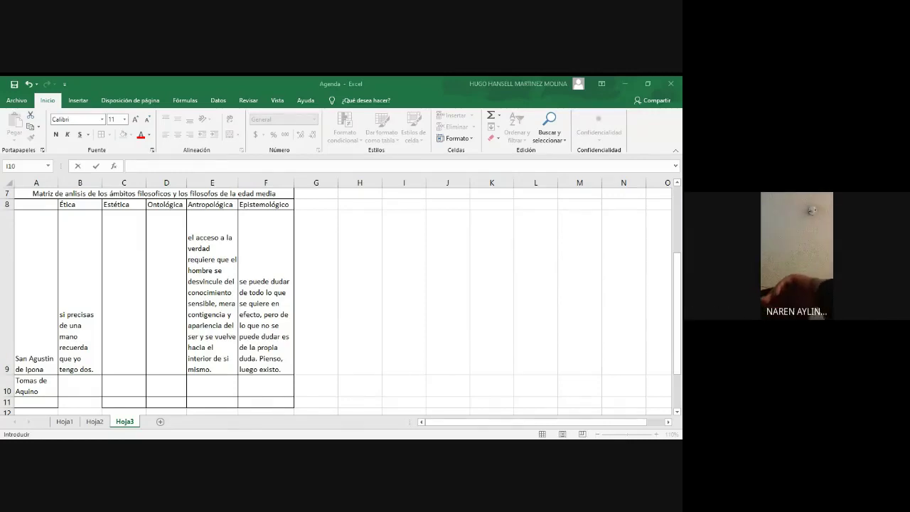
key(alt+Tab)
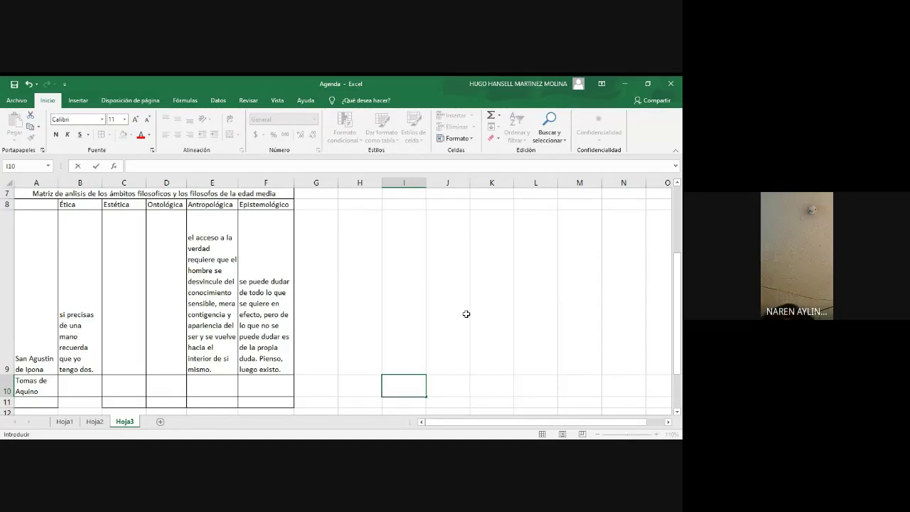
text(d)
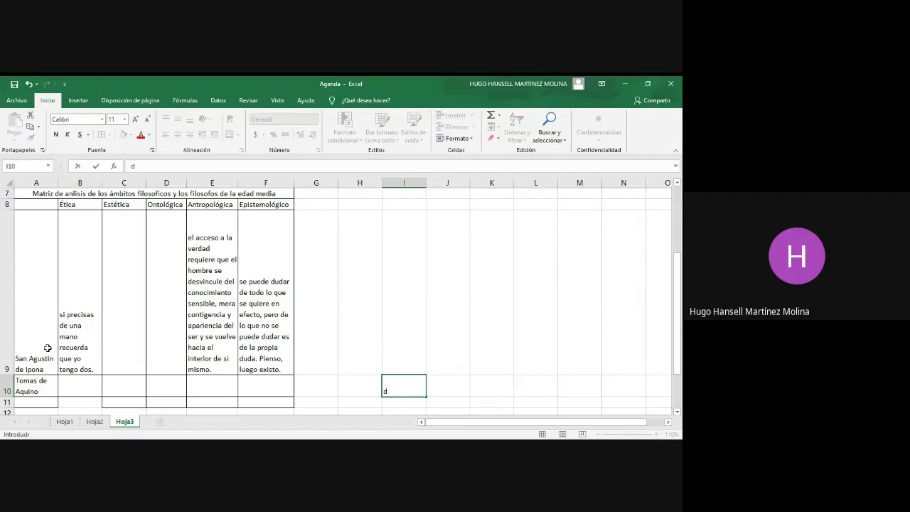
Enter "Boecio" in A11 and clear the philosopher name from A10, below San Agustin de Ipona
click(38, 404)
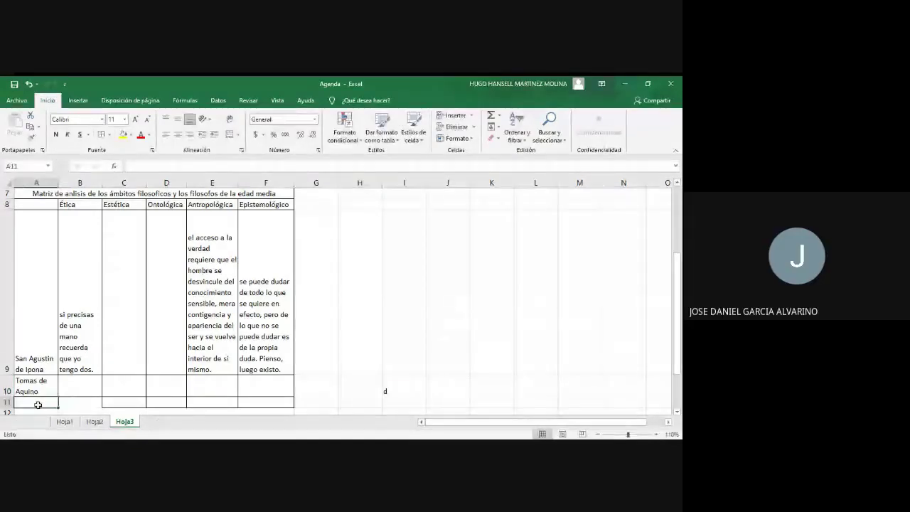
text(Boecio)
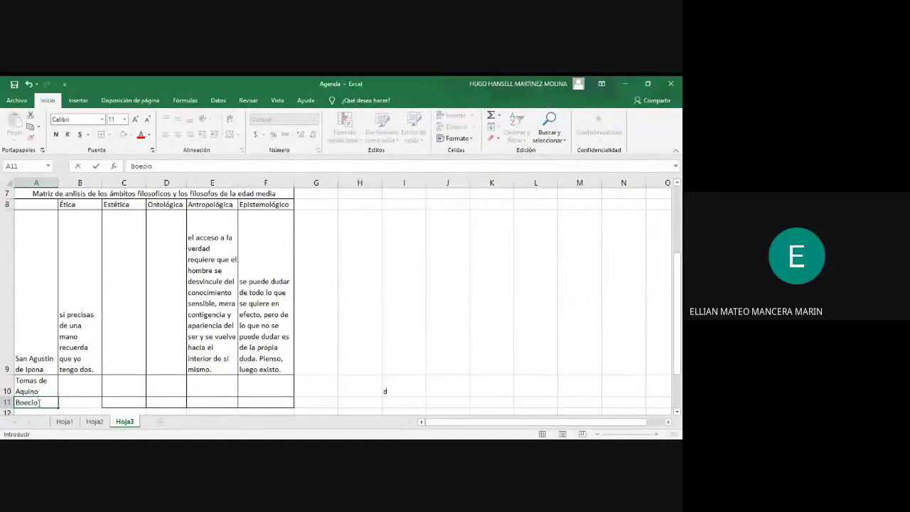
click(41, 384)
key(BackSpace)
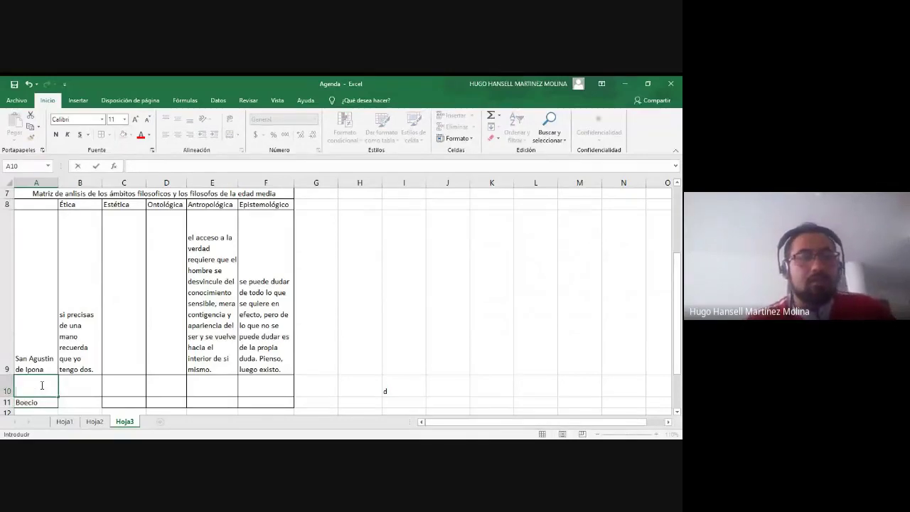
click(84, 404)
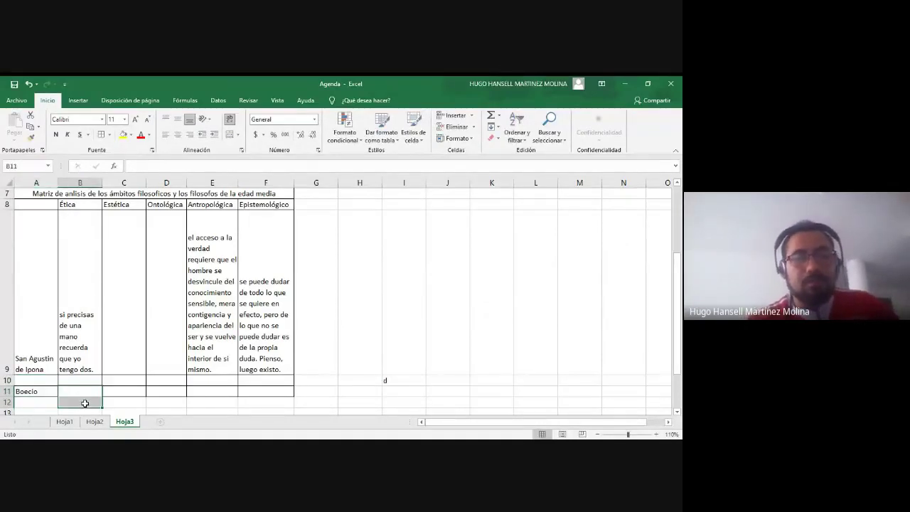
Replace the stray "d" in I10 with the draft quotation "porque buscais la felicidad os mortales fuera de vosotros mismo"
click(408, 384)
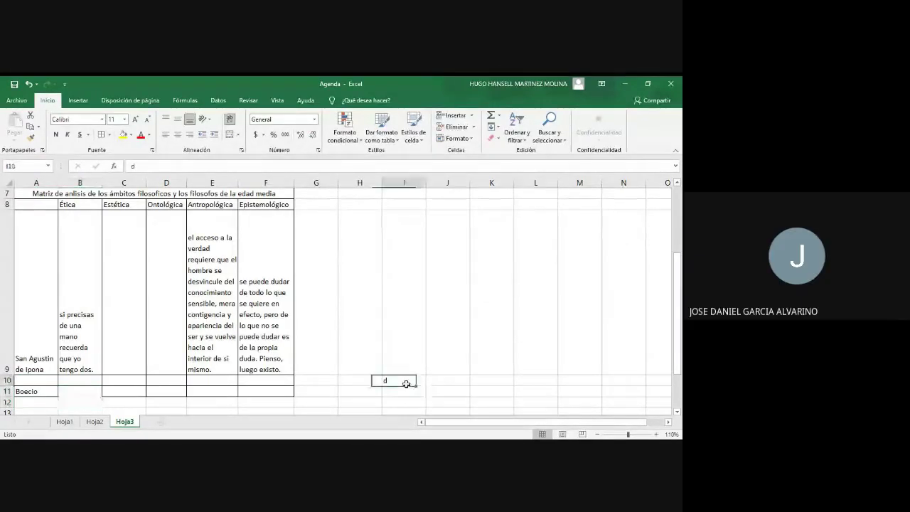
key(BackSpace)
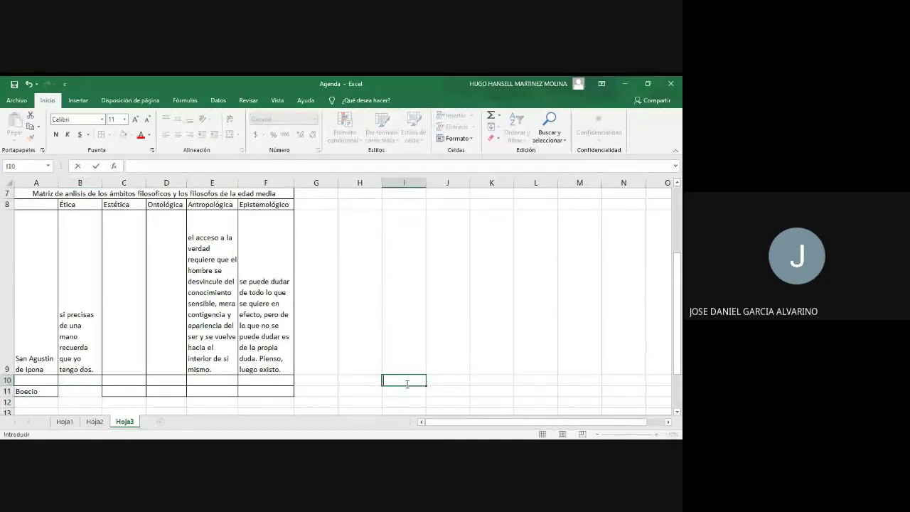
text(porque buscais la )
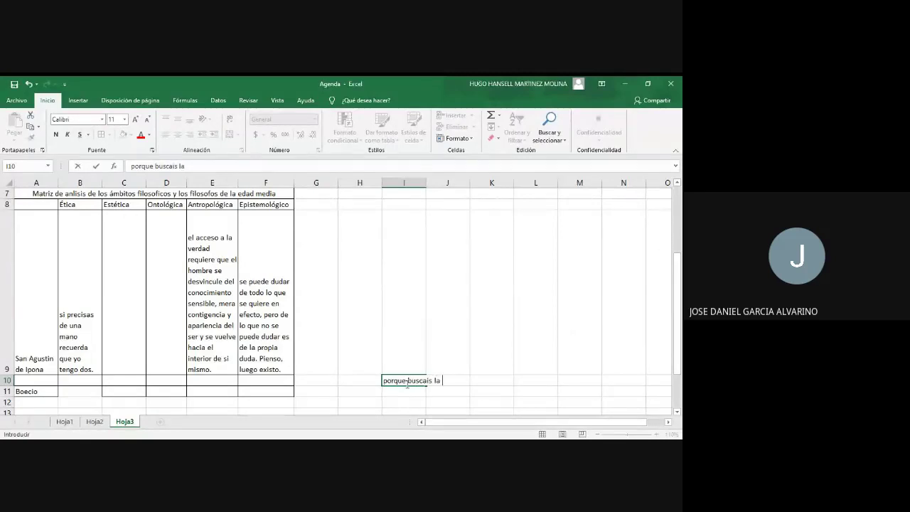
text(felicidad )
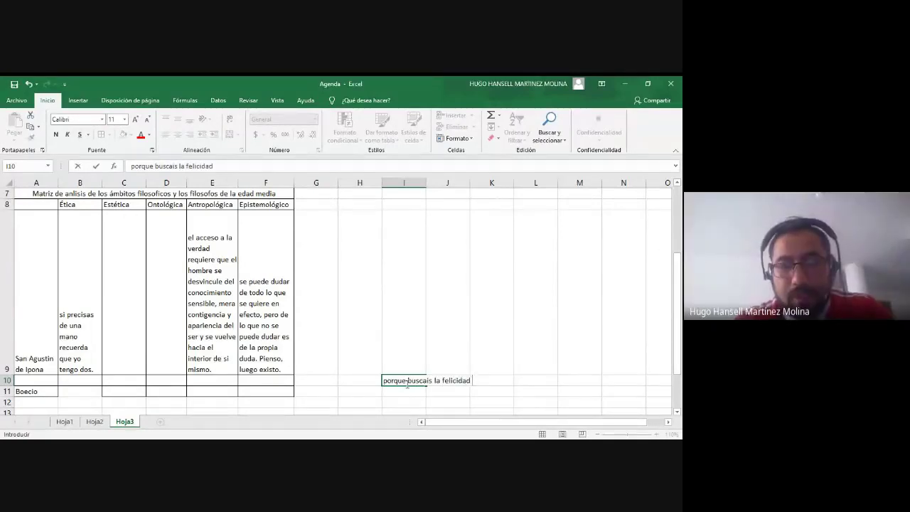
text(os )
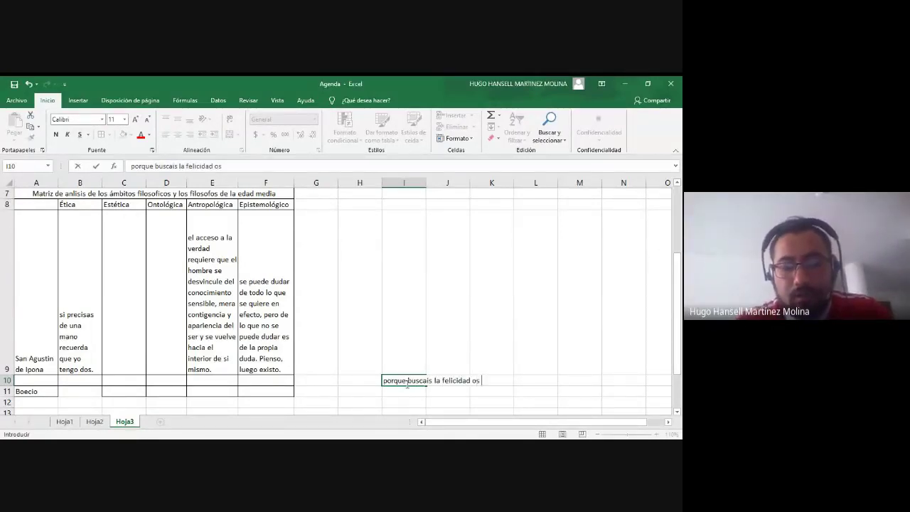
text(mortales fuera v)
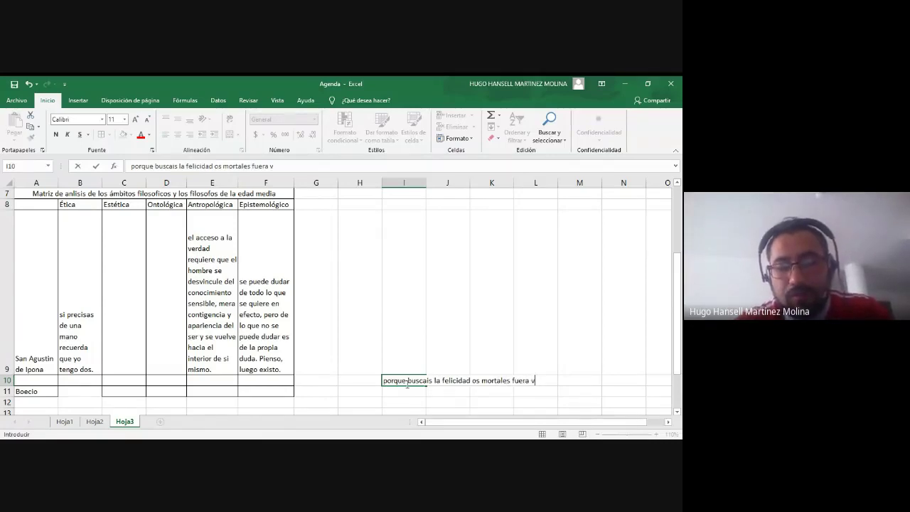
key(BackSpace)
text(de )
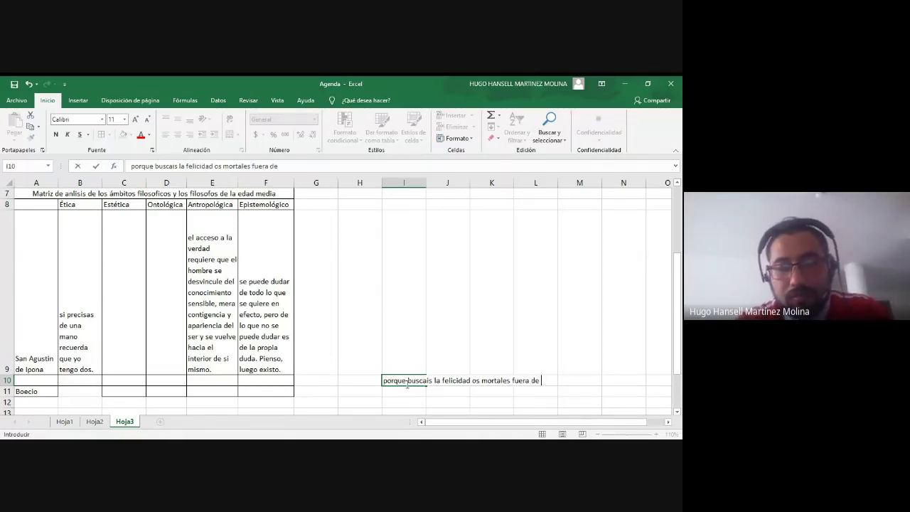
text(vosotros mismo)
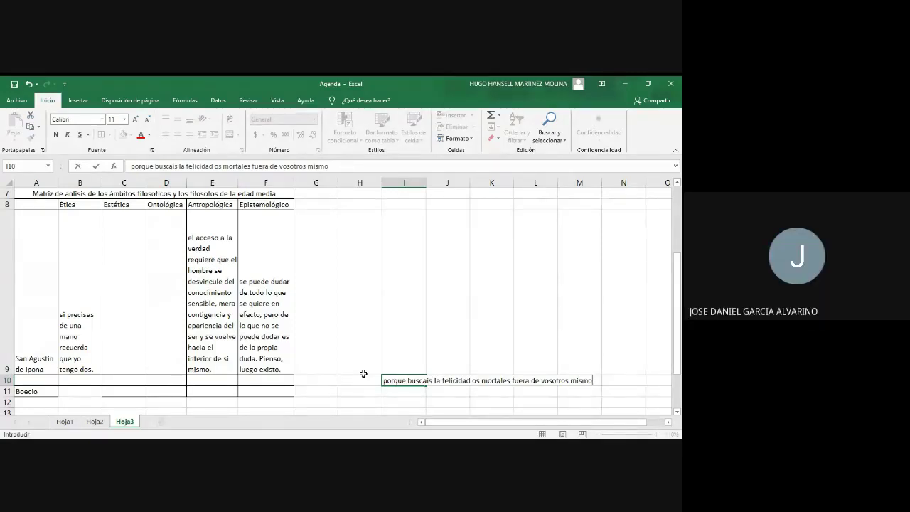
Copy the I10 quotation into C10, under Estética in the row below San Agustin de Ipona, and wrap its text
click(396, 378)
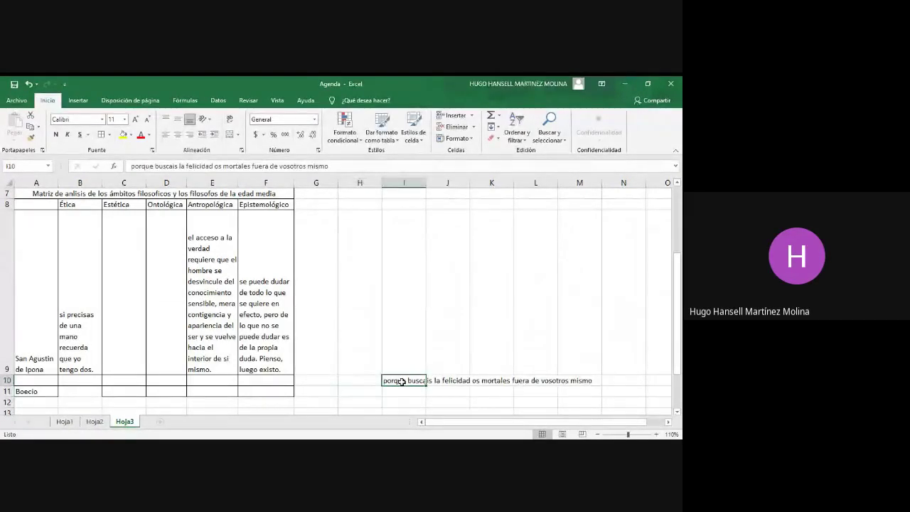
key(ctrl+c)
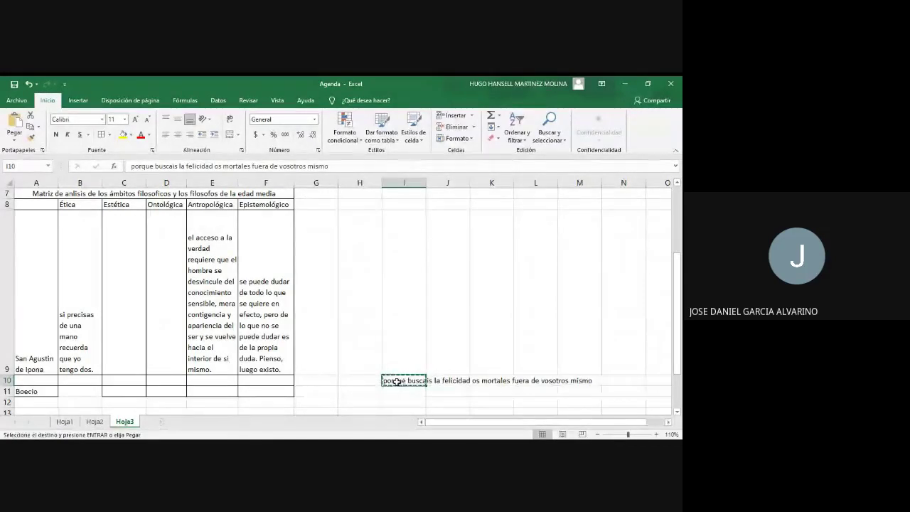
click(131, 379)
key(ctrl+v)
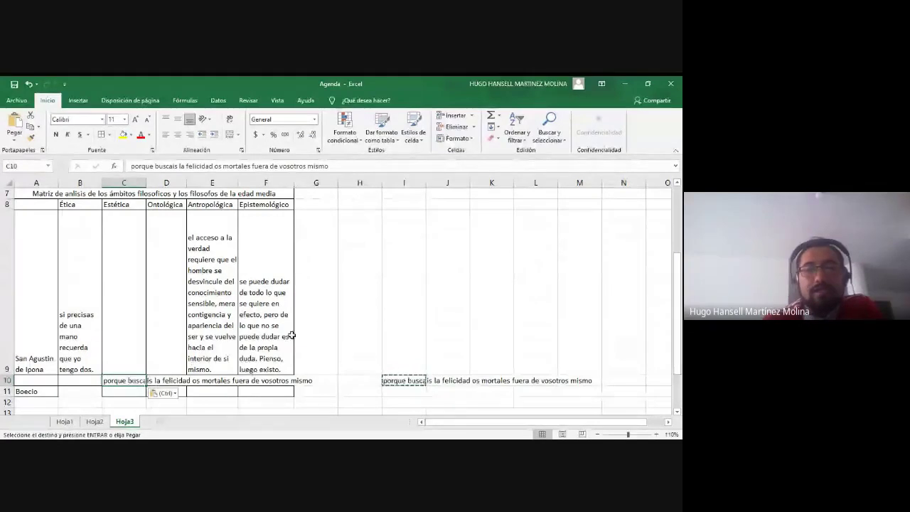
click(329, 332)
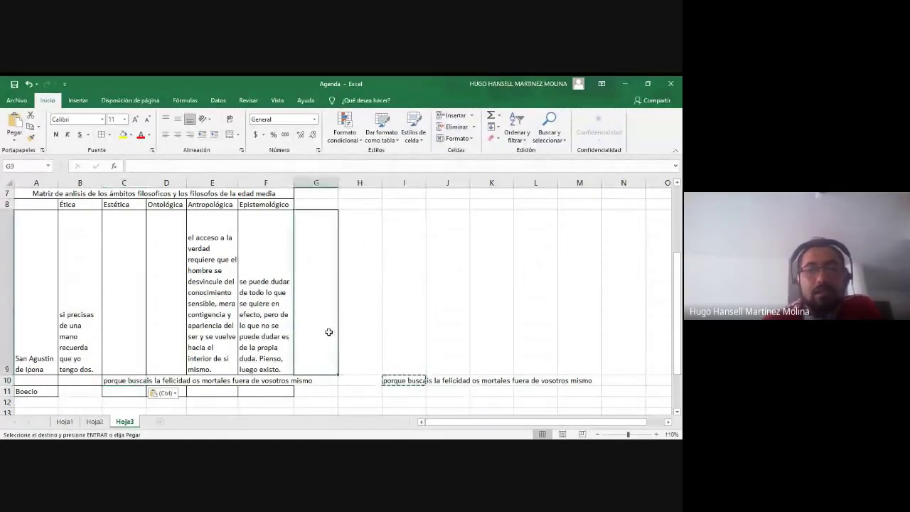
click(134, 380)
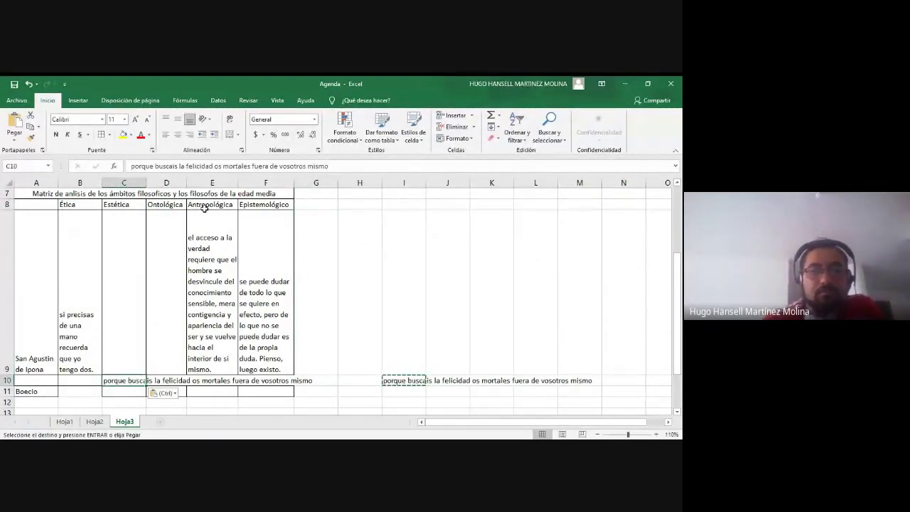
click(228, 118)
Enter the draft quotation "en toda adversidad de fortuna el mayor mal es haber sido antes felices" in J9, beside the San Agustin row
drag(682, 273, 677, 319)
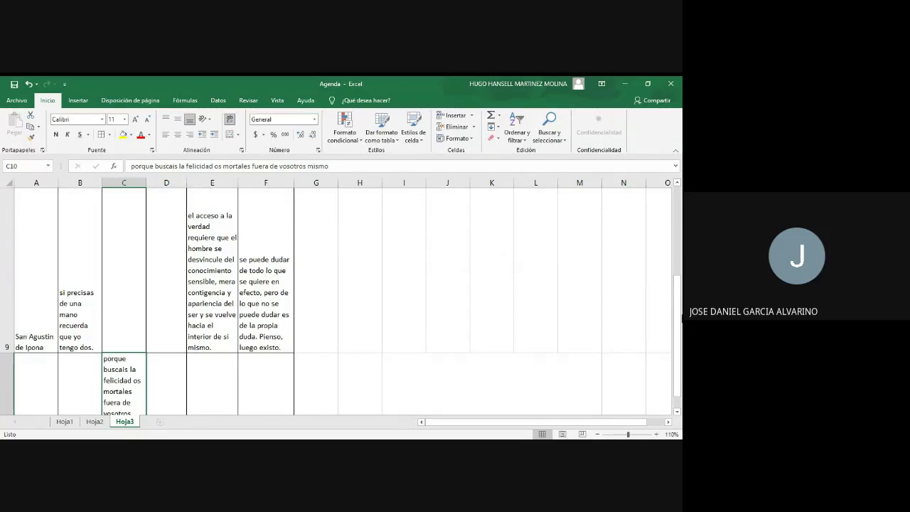
click(456, 300)
text(en t)
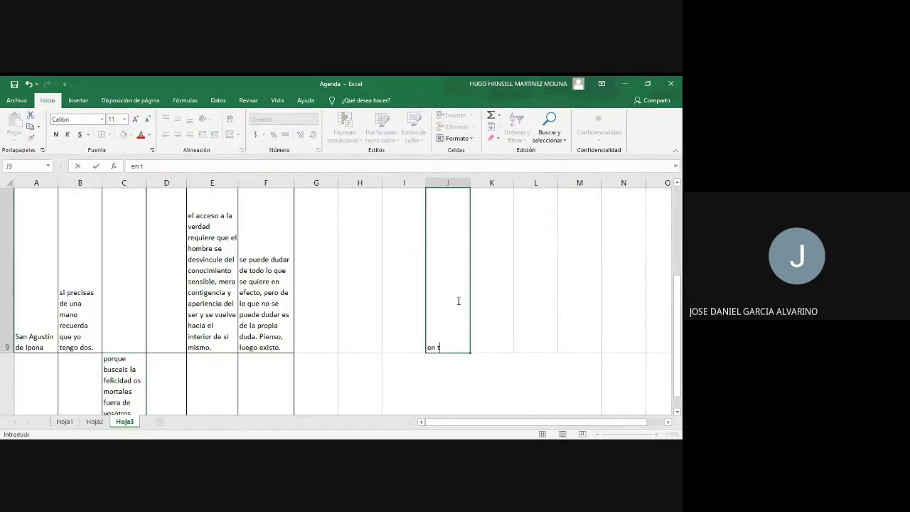
text(oda adversi)
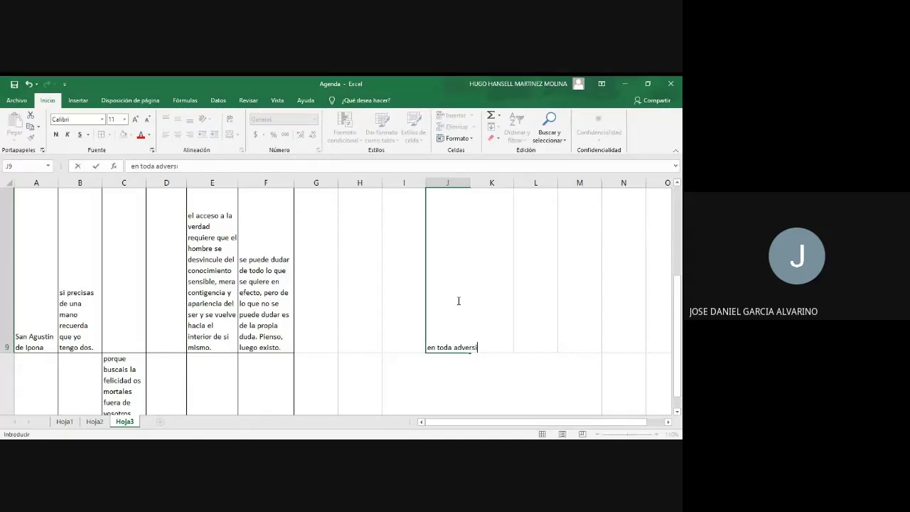
text(dad de f)
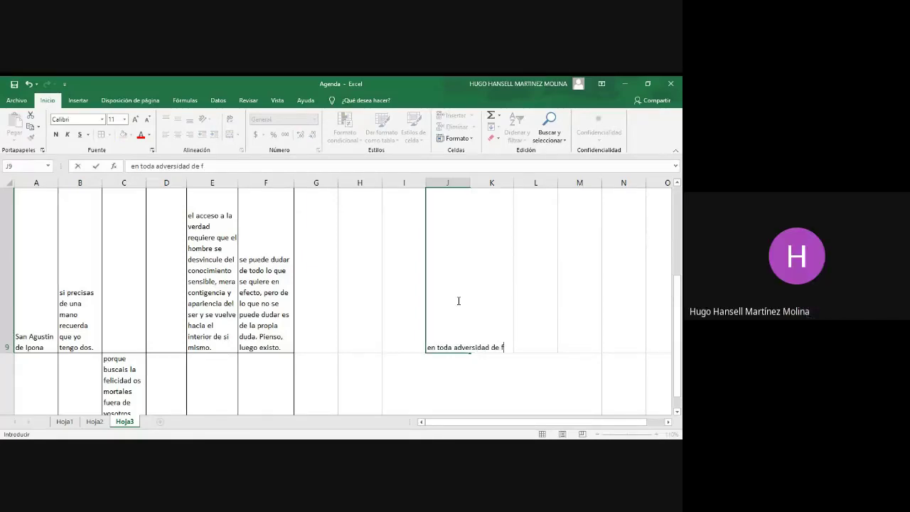
text(ortuna el mayor mal es )
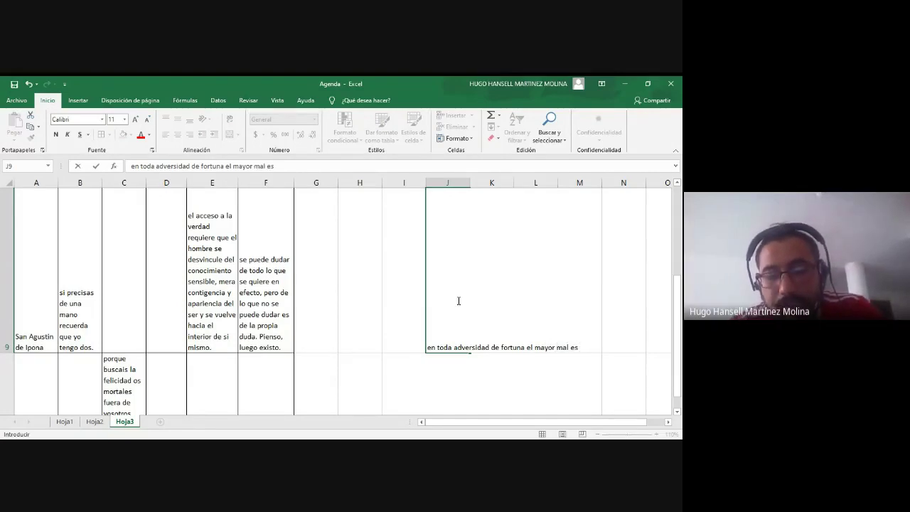
text(haber )
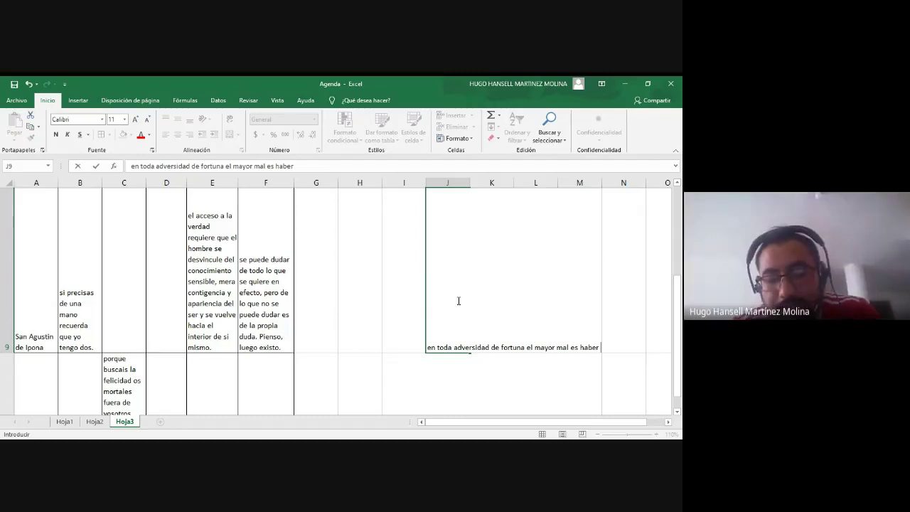
text(sido antes felices)
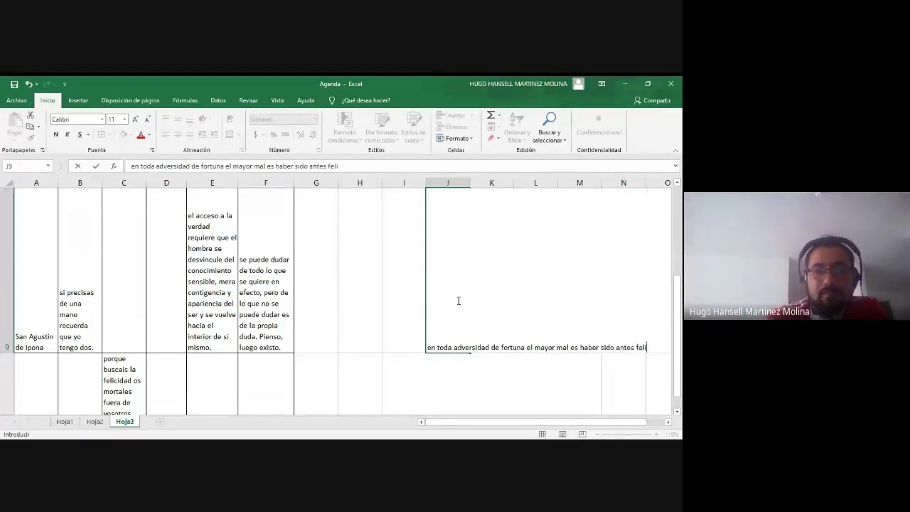
click(505, 385)
click(444, 345)
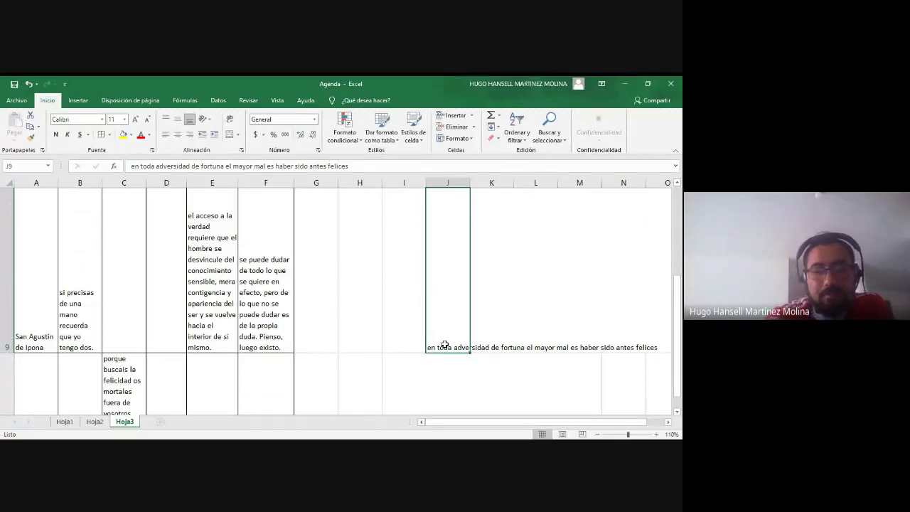
key(ctrl+c)
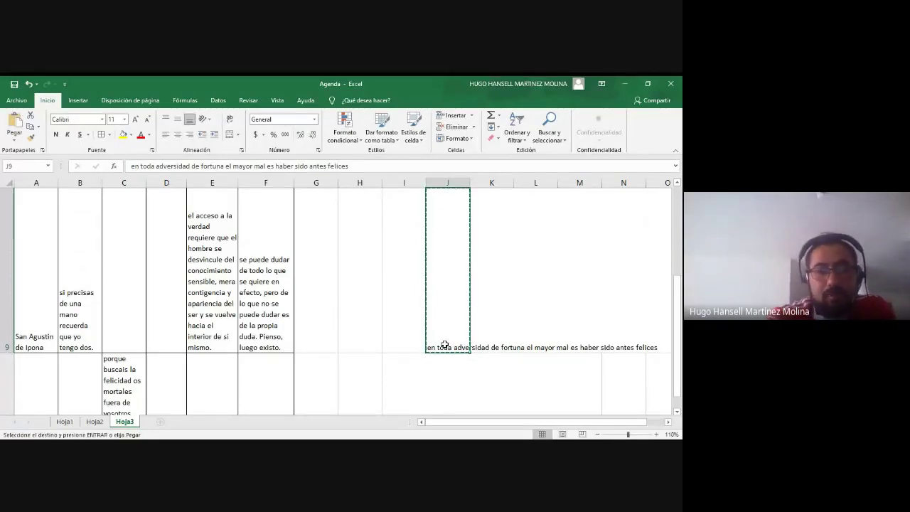
key(BackSpace)
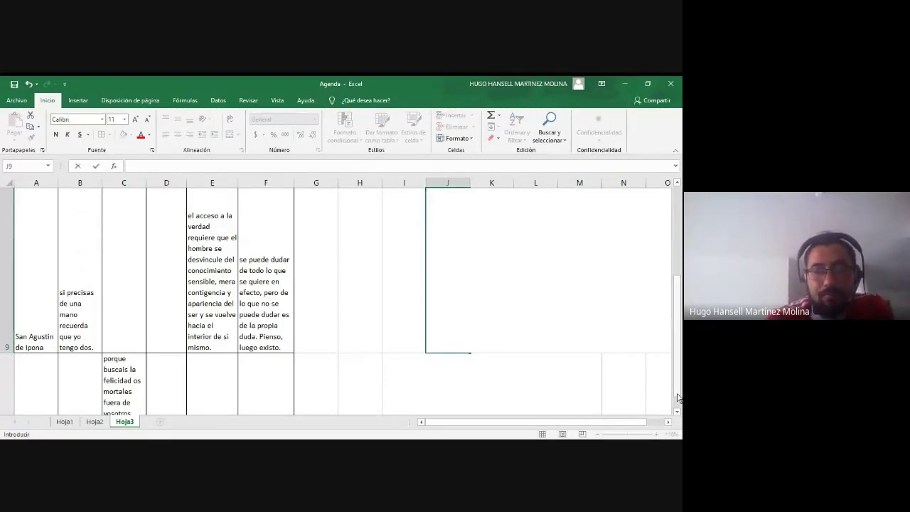
scroll(677, 394, down, 1)
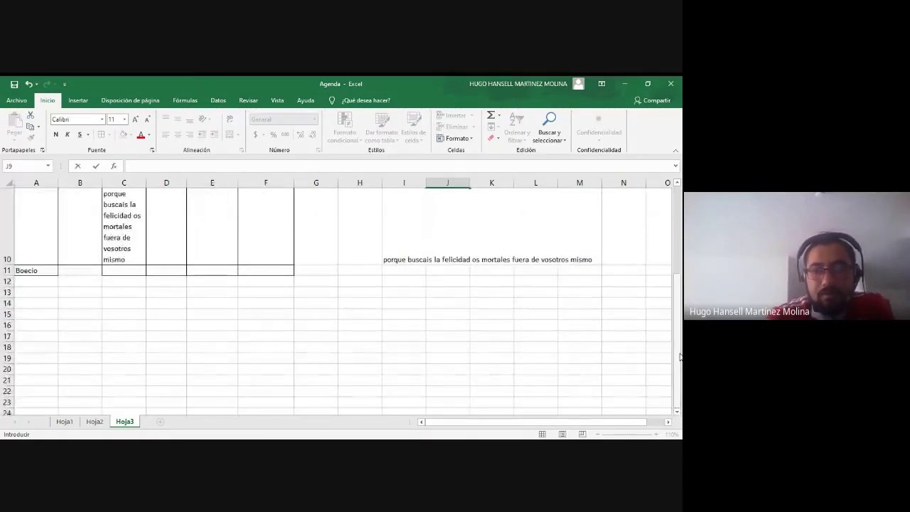
mouse_move(680, 357)
mouse_down()
mouse_move(680, 327)
mouse_move(679, 363)
mouse_move(678, 350)
mouse_up()
drag(679, 301, 679, 307)
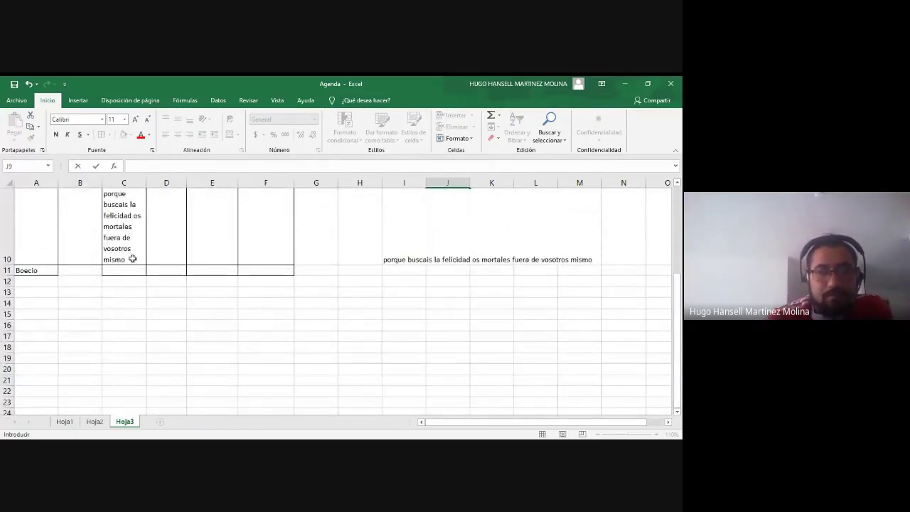
click(71, 217)
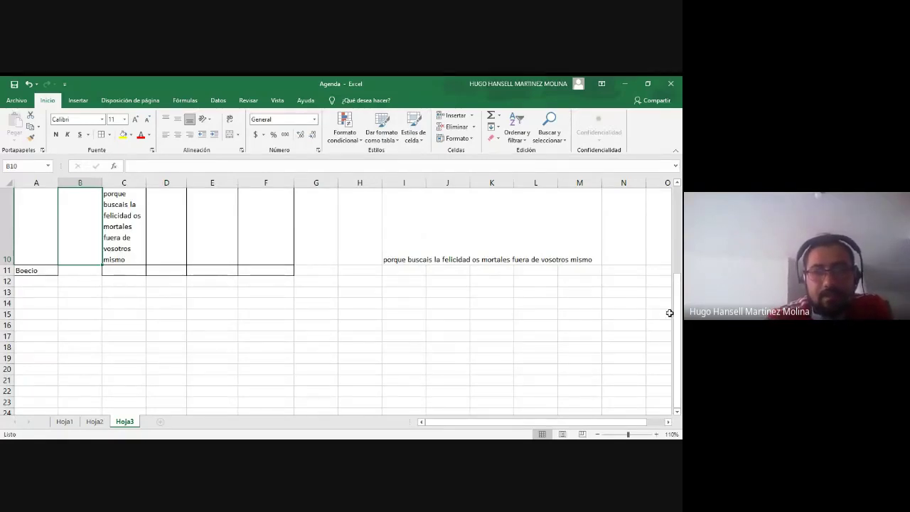
drag(676, 318, 679, 307)
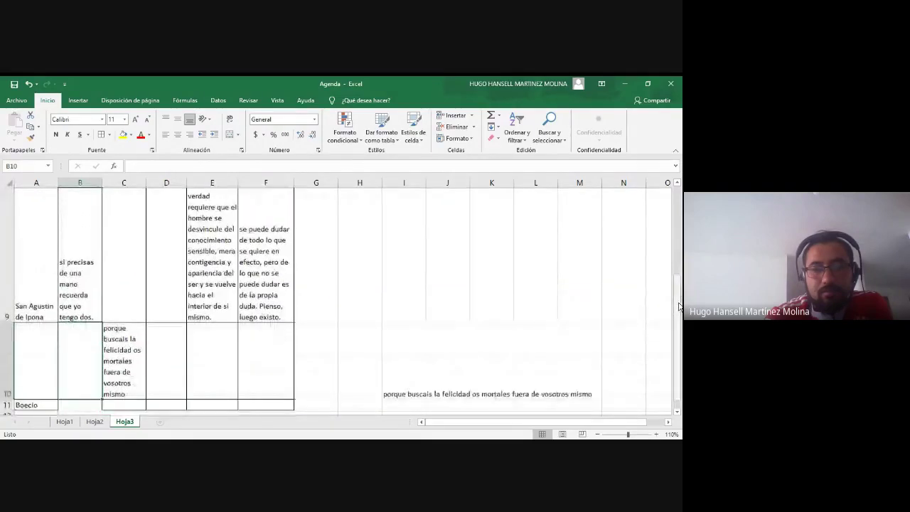
key(ctrl+z)
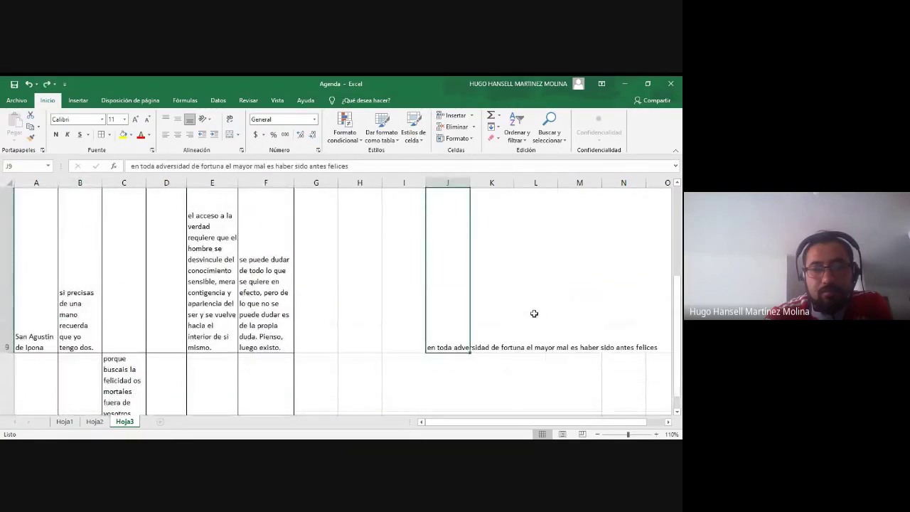
Copy the J9 quotation into B10, below the San Agustin de Ipona row's entry, and wrap its text
key(ctrl+c)
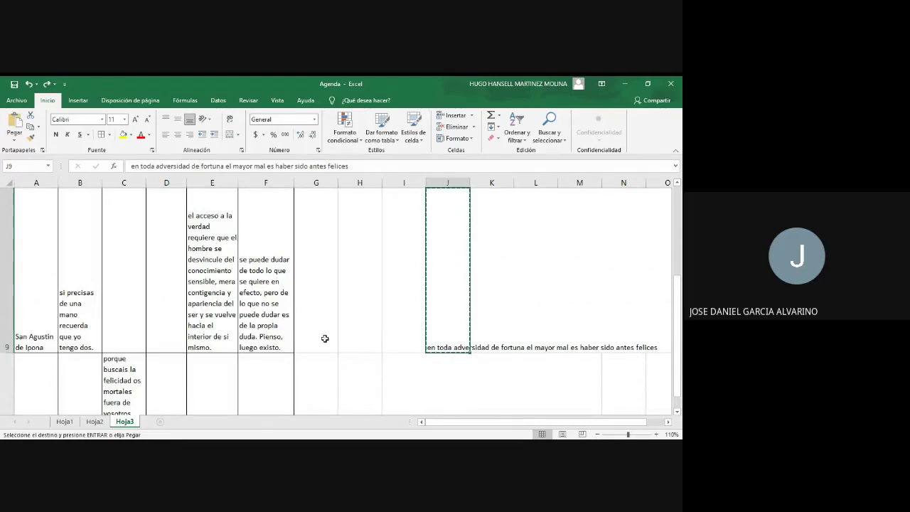
click(77, 375)
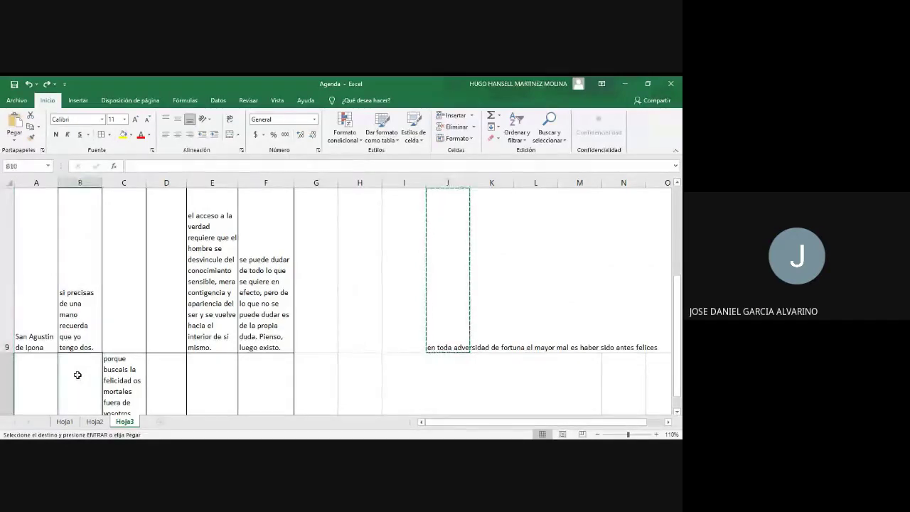
key(ctrl+v)
scroll(77, 375, down, 1)
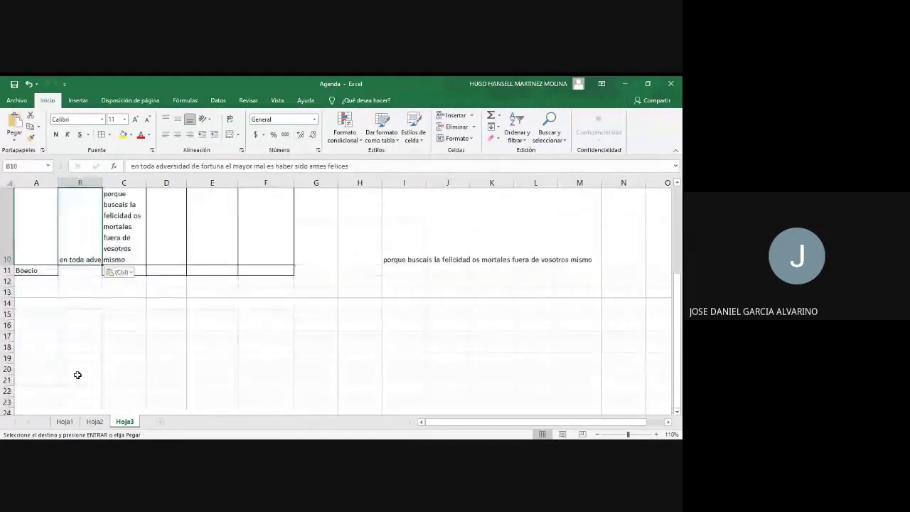
key(Escape)
click(229, 121)
Enter the draft quotation "el colmo del infortunio es haber sido dichoso" in H17, below the matrix
click(363, 346)
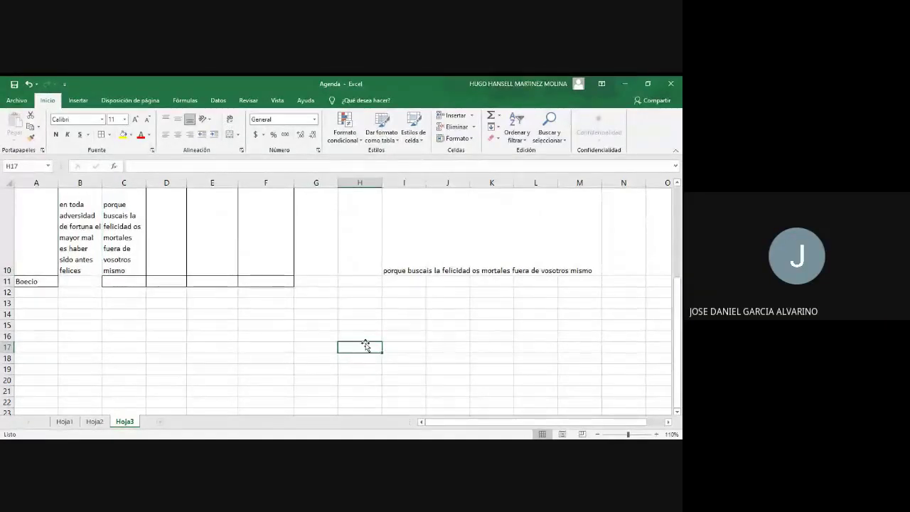
text(el colomo )
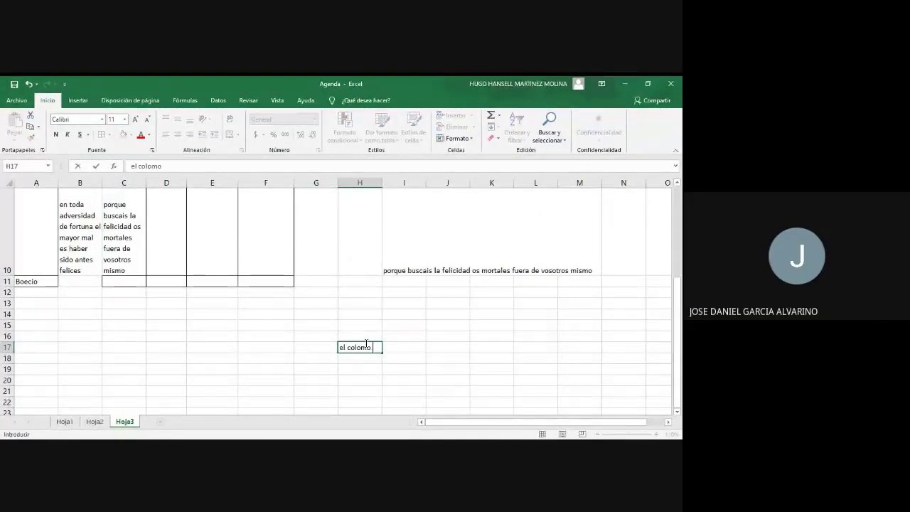
text(del infortunio es haber si)
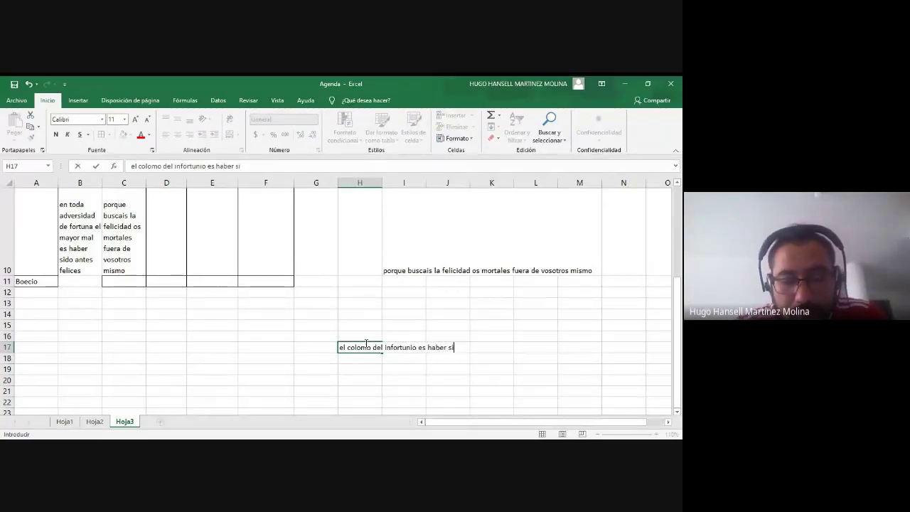
text(do dichoso)
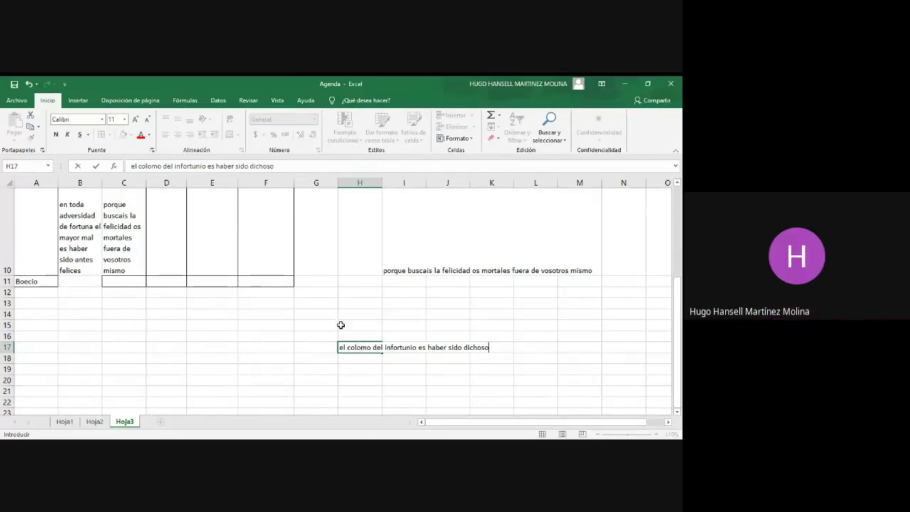
click(152, 167)
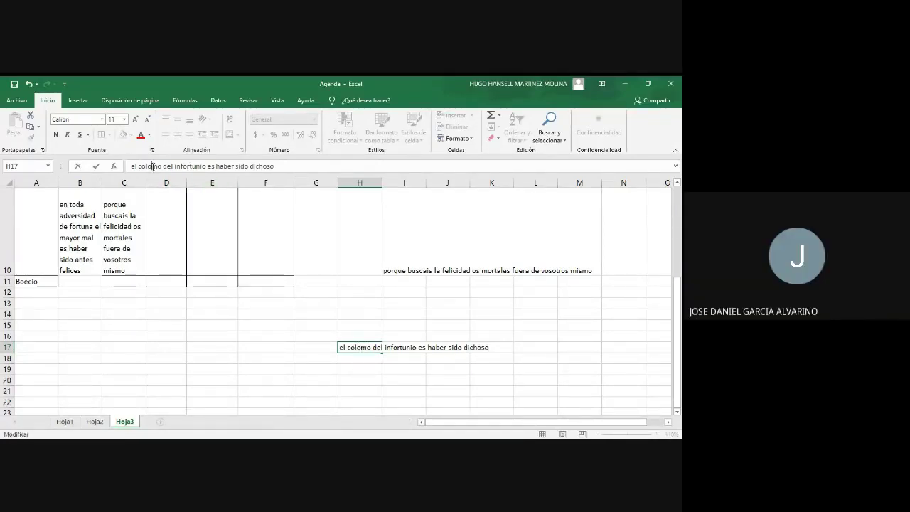
key(BackSpace)
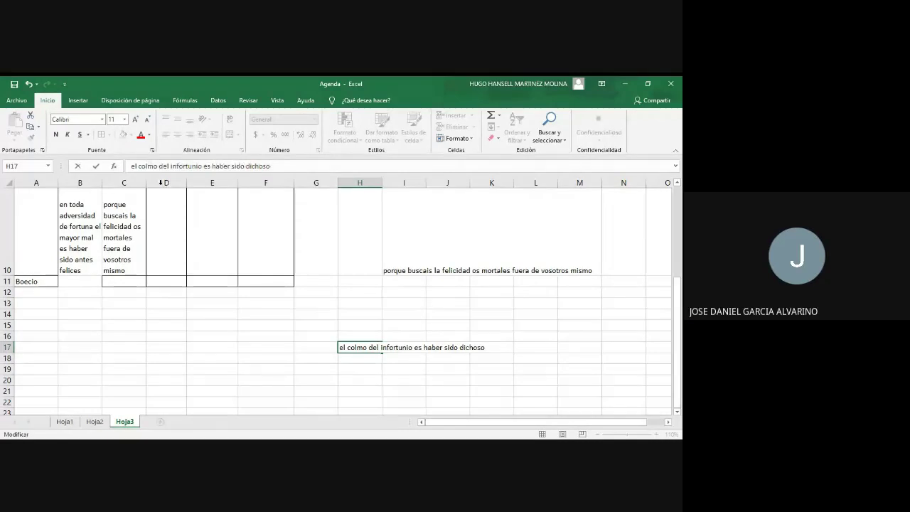
click(405, 313)
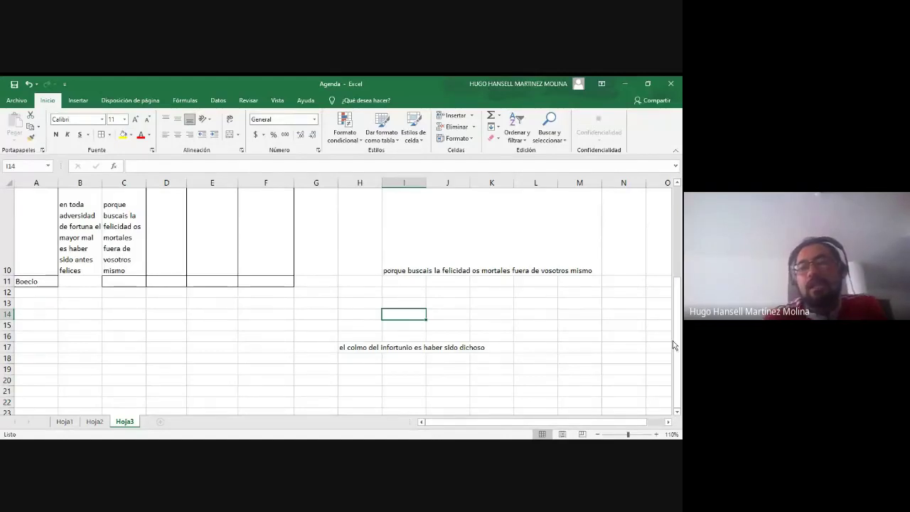
Enter the philosopher name "boecio" in A10, beside the two placed quotations
drag(676, 345, 677, 329)
click(135, 365)
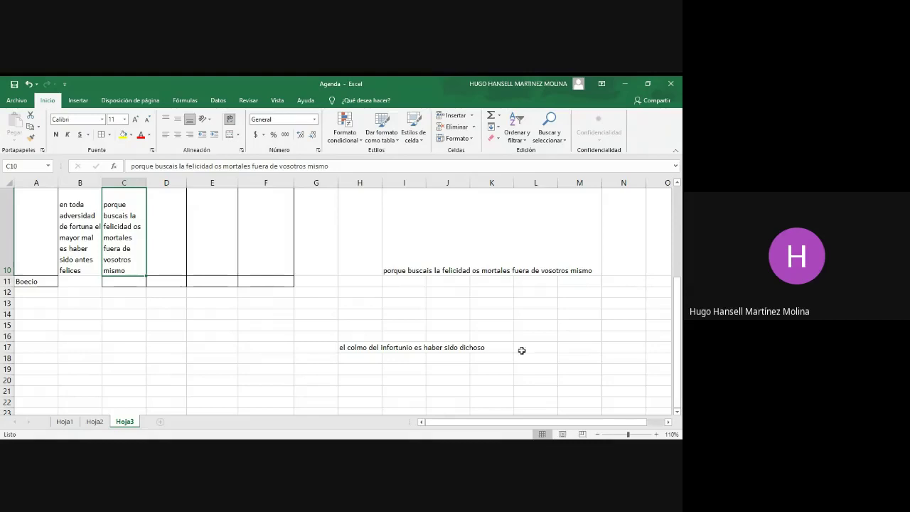
click(46, 254)
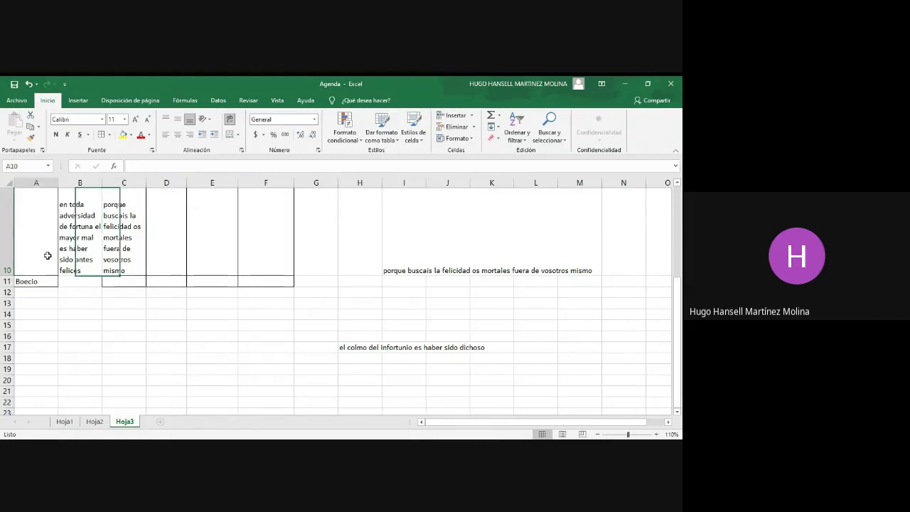
text(bo)
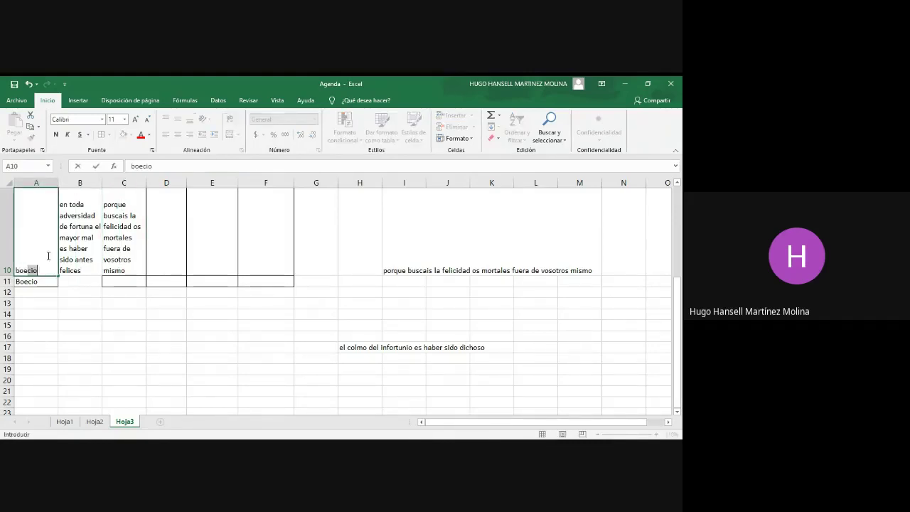
text(ecio)
key(BackSpace)
text(io)
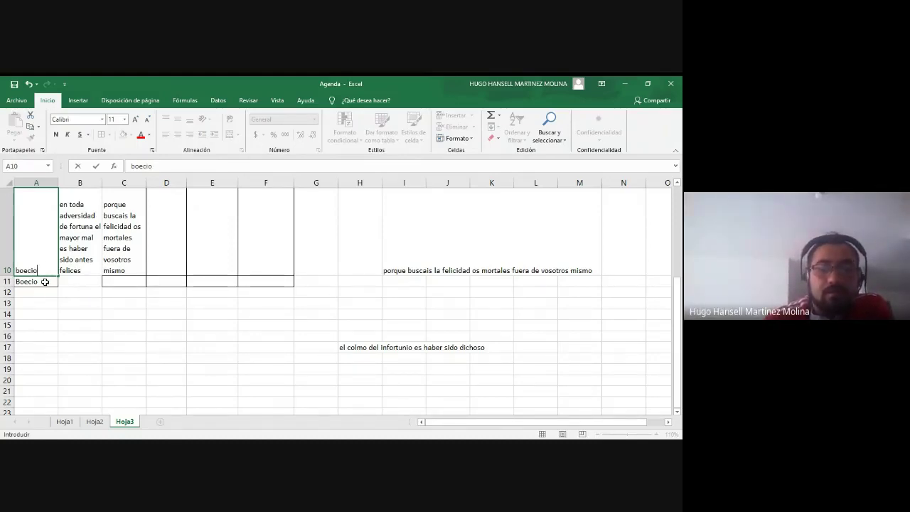
Replace the name in A10 with the capitalized "Boecio" and clear the duplicate name from A11
click(44, 282)
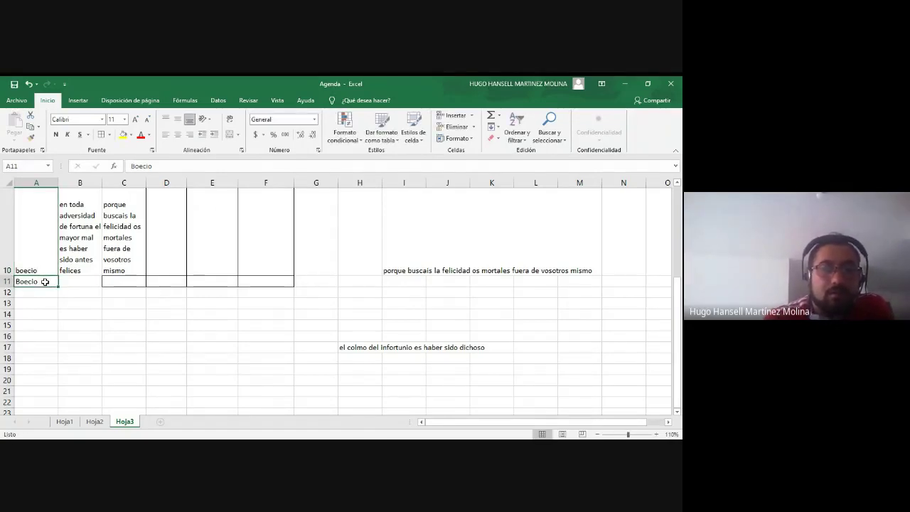
key(Up)
key(BackSpace)
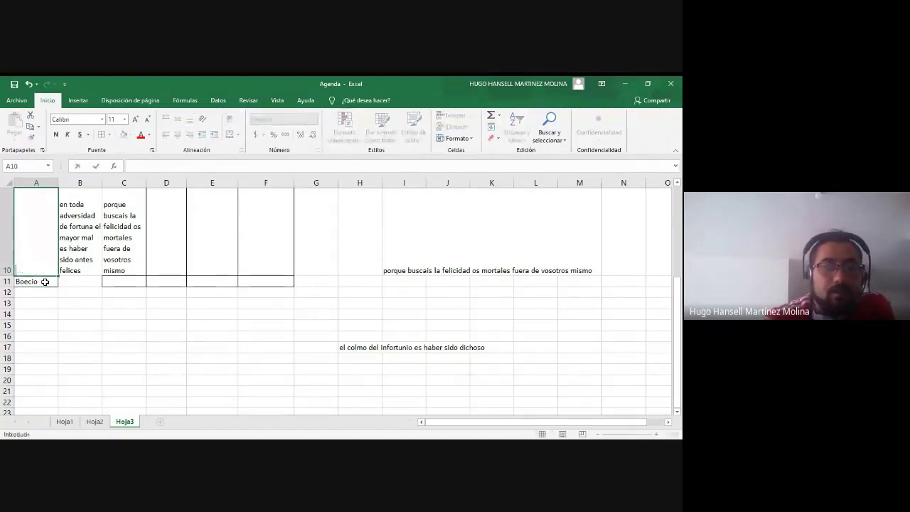
text(Boecio)
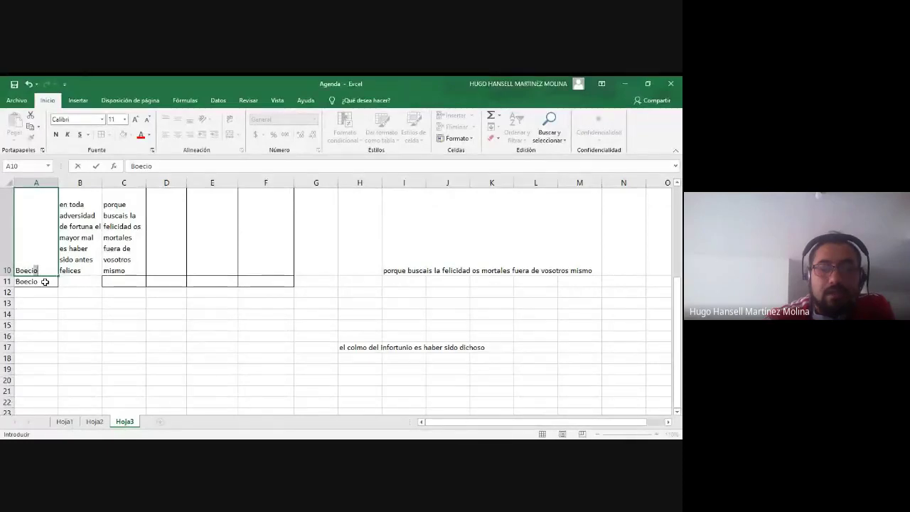
key(Return)
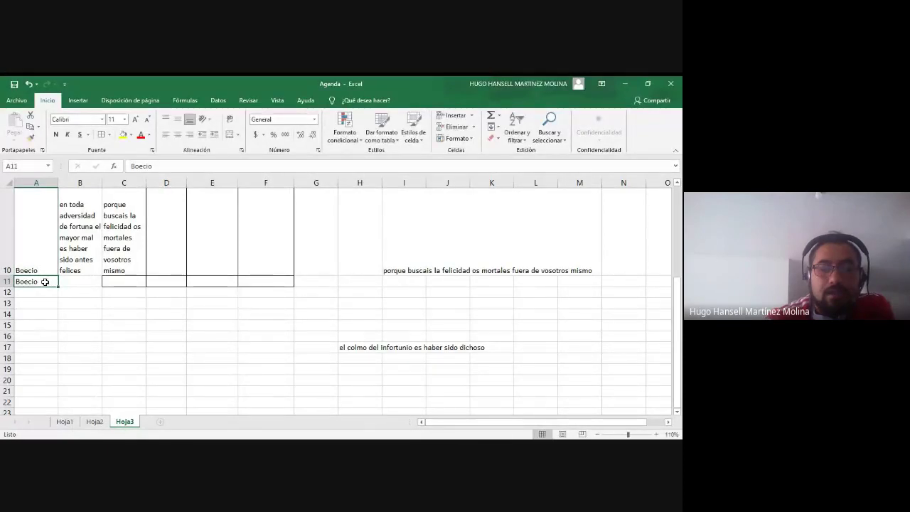
key(BackSpace)
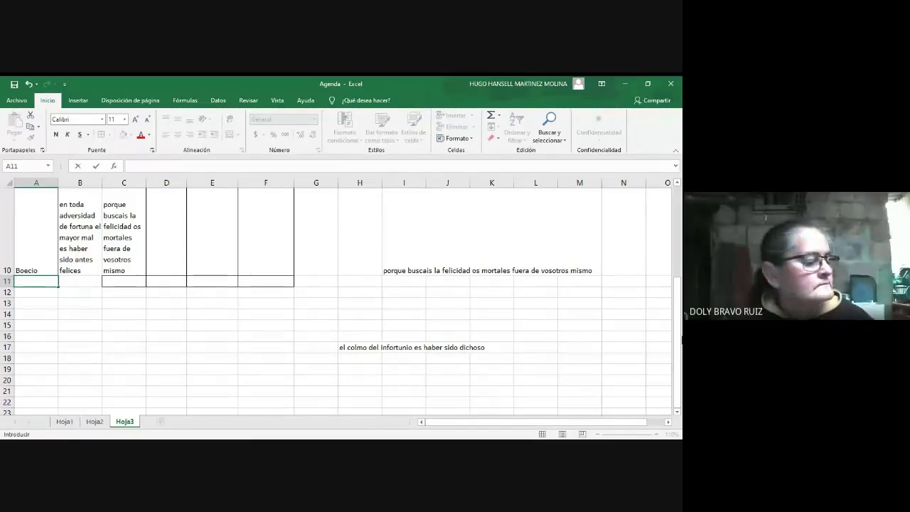
mouse_move(678, 334)
mouse_down()
mouse_move(676, 319)
mouse_move(676, 329)
mouse_up()
Clear the draft quotations from I10 and H17, outside the matrix
click(408, 268)
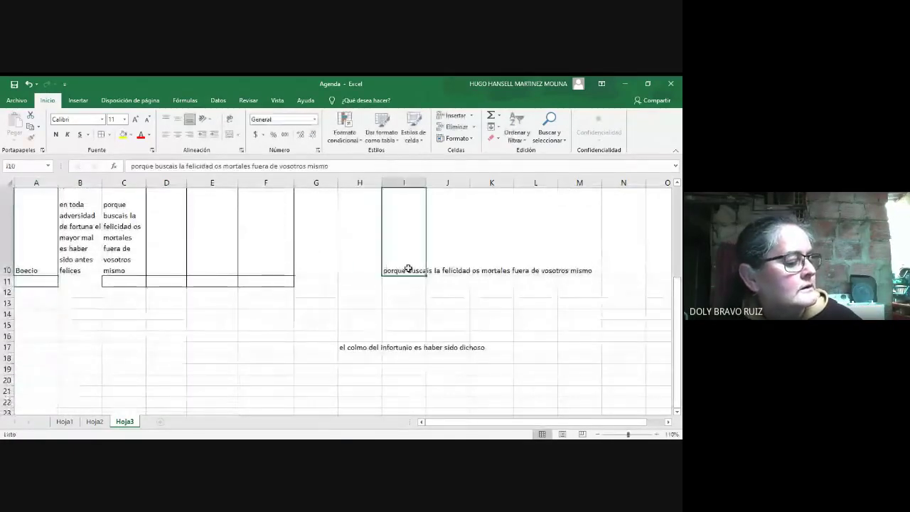
key(Delete)
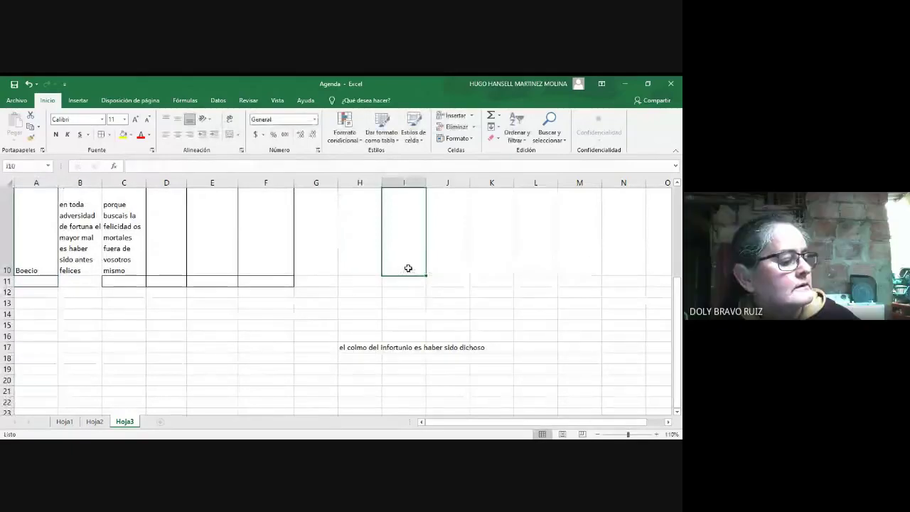
click(358, 345)
key(Delete)
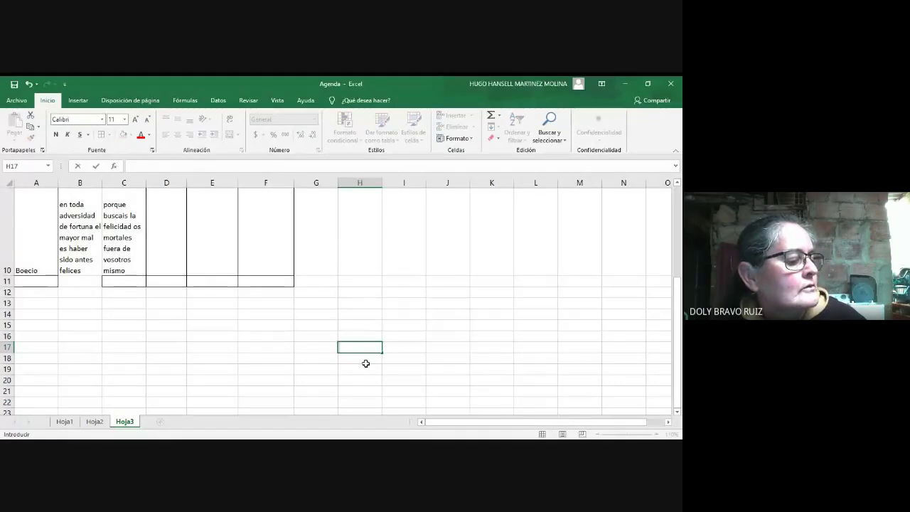
Enter the draft quotation "la naturaleza humana esta herida pero no destruida" in H17, below the matrix
text(la naturale)
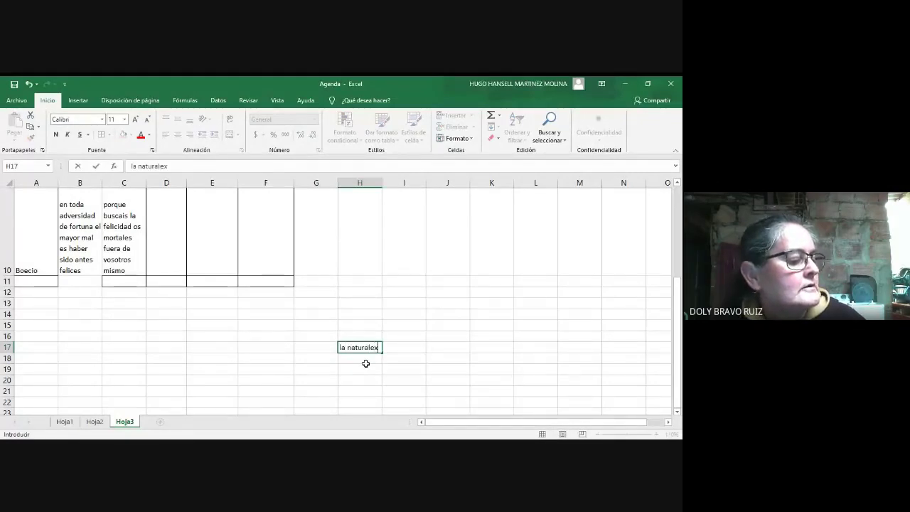
text(za human)
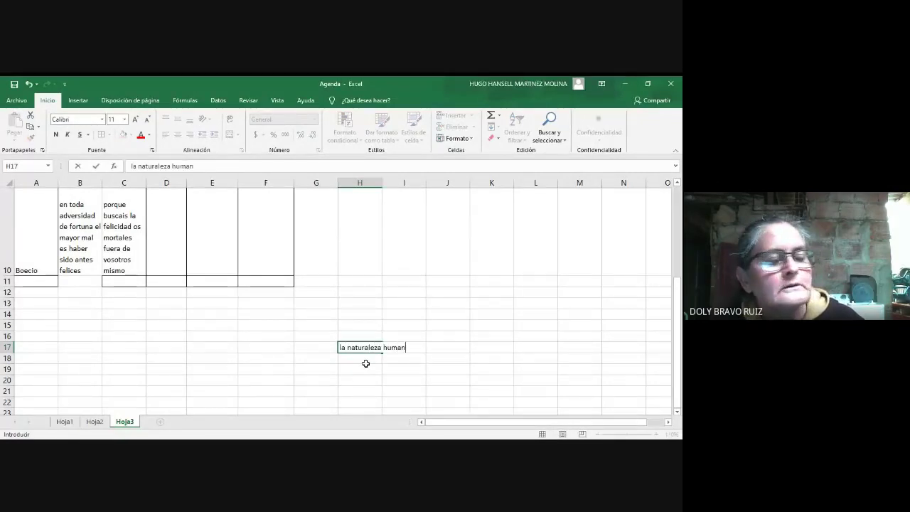
text(a esta herida)
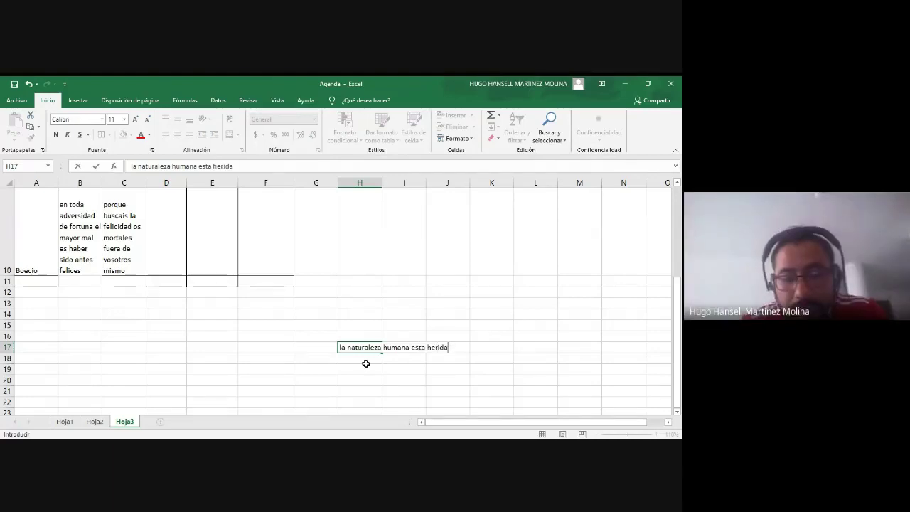
text( pero no )
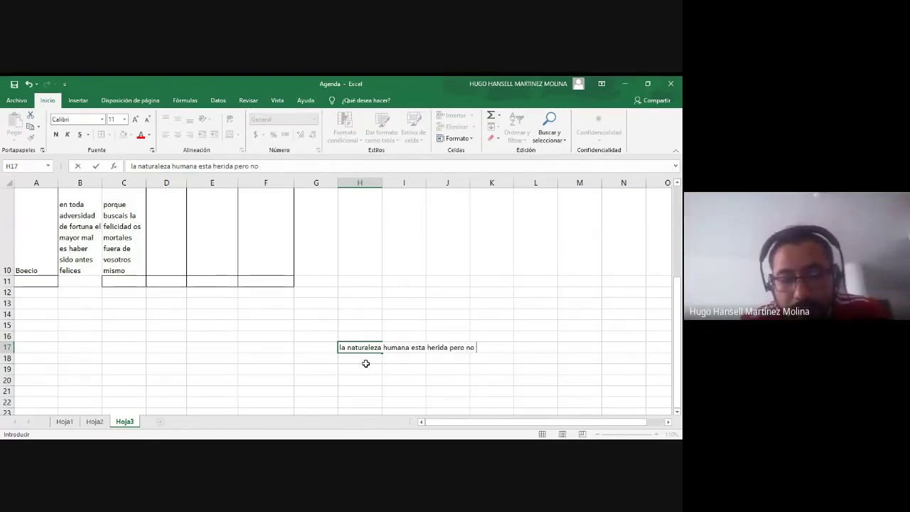
text(destruida)
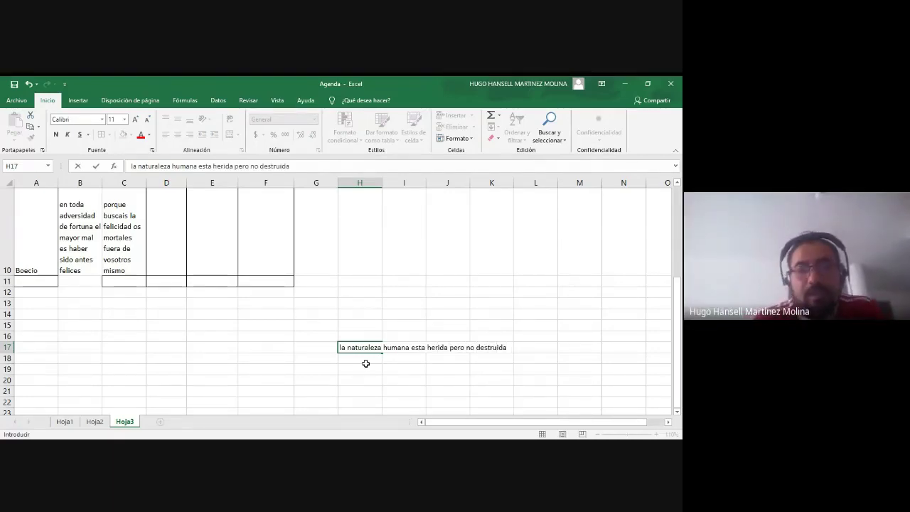
Clear the leftover draft quotation about "adversidad de fortuna" from J9, outside the matrix
drag(677, 336, 681, 359)
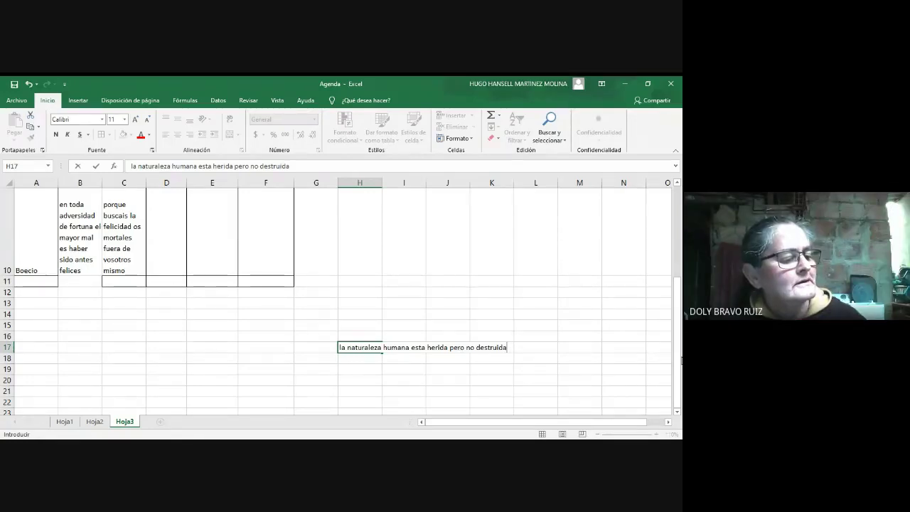
mouse_move(680, 360)
mouse_down()
mouse_move(680, 311)
mouse_move(677, 361)
mouse_up()
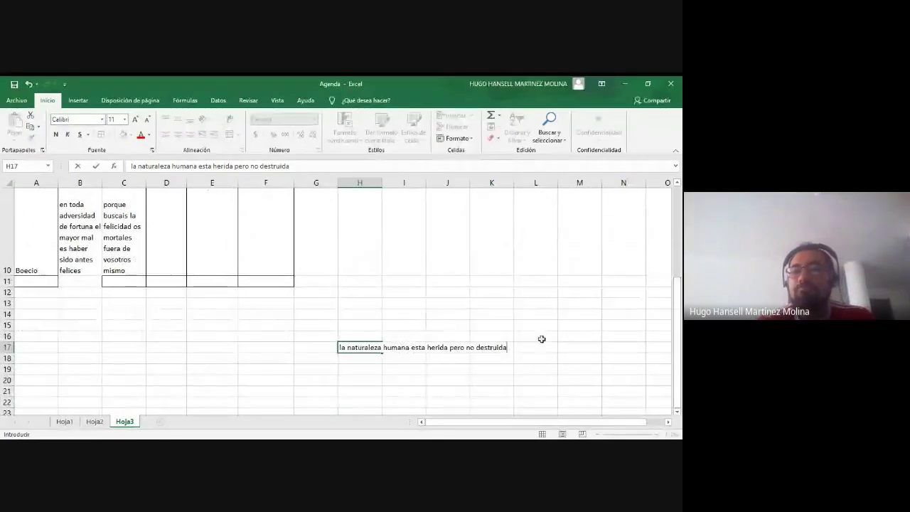
scroll(643, 350, up, 1)
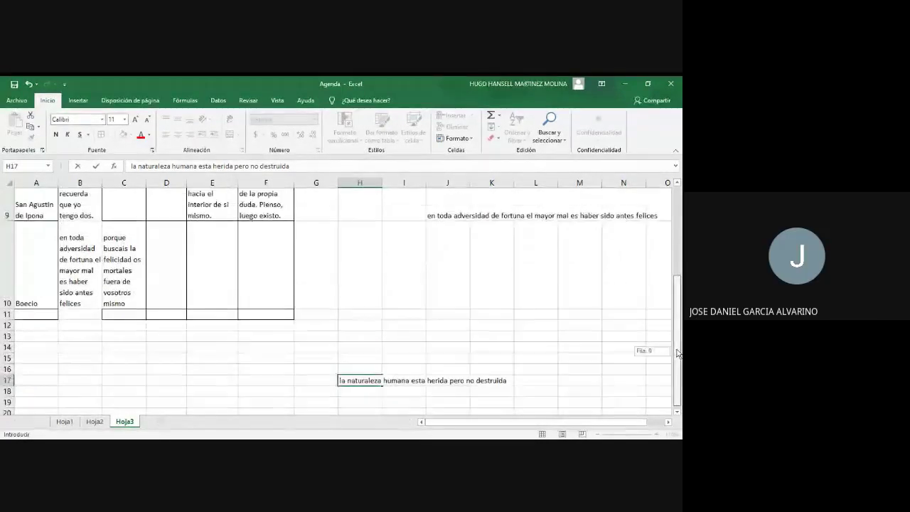
scroll(604, 354, down, 1)
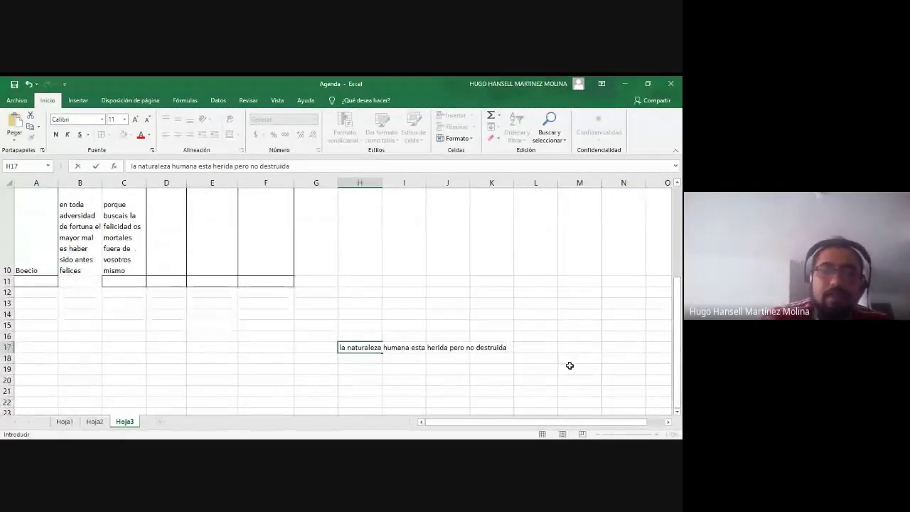
drag(679, 325, 679, 317)
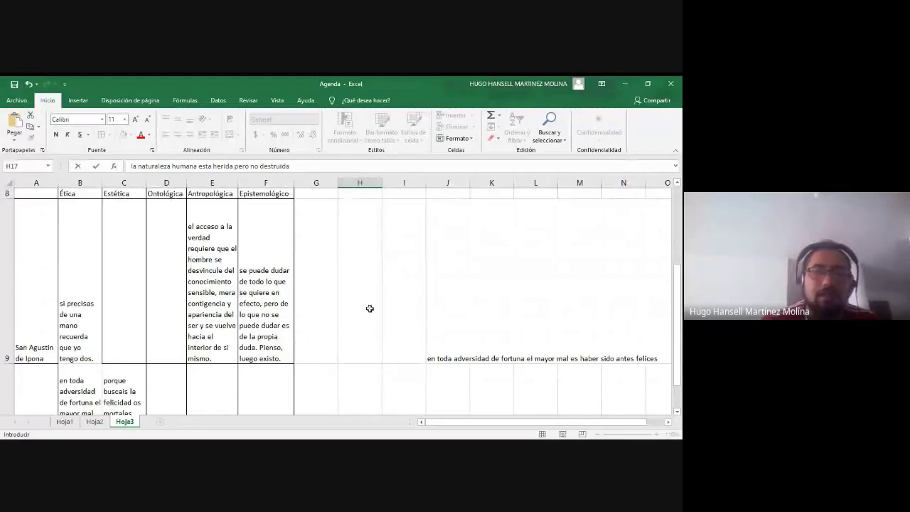
drag(678, 297, 680, 297)
click(447, 344)
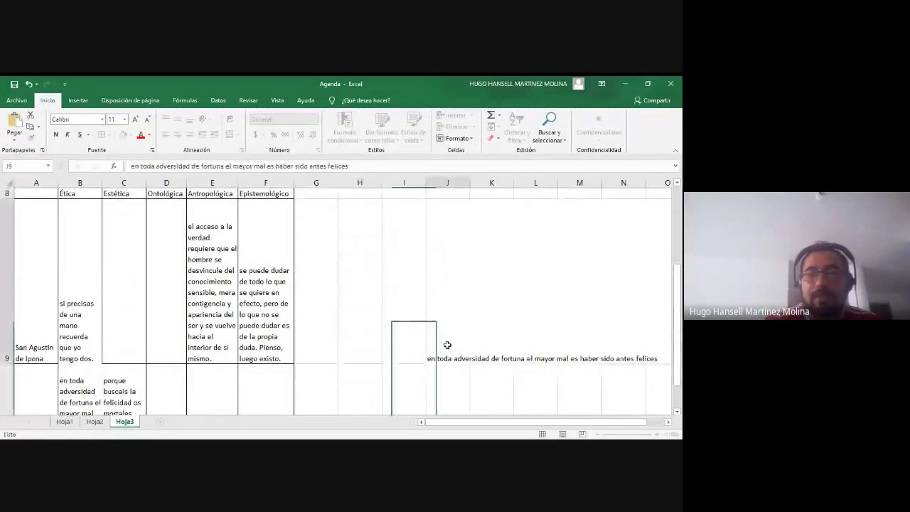
key(Delete)
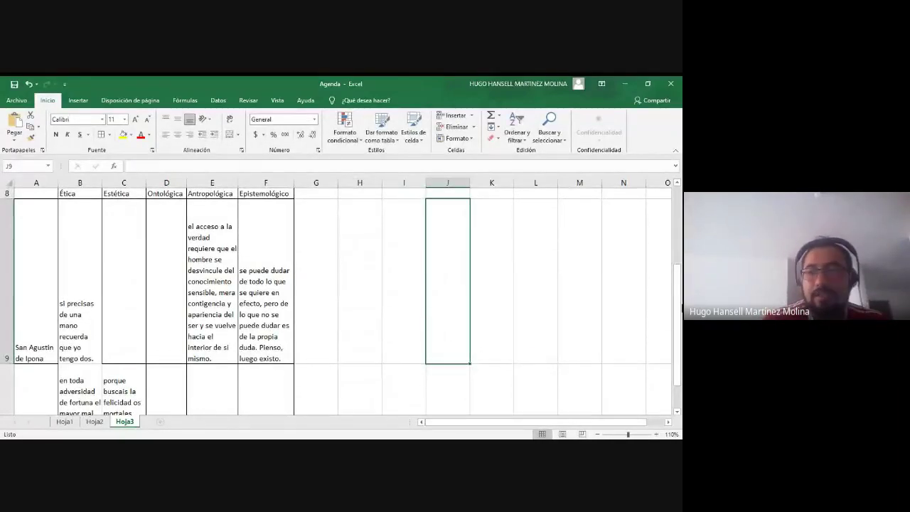
mouse_move(680, 307)
mouse_down()
mouse_move(680, 317)
mouse_move(680, 295)
mouse_up()
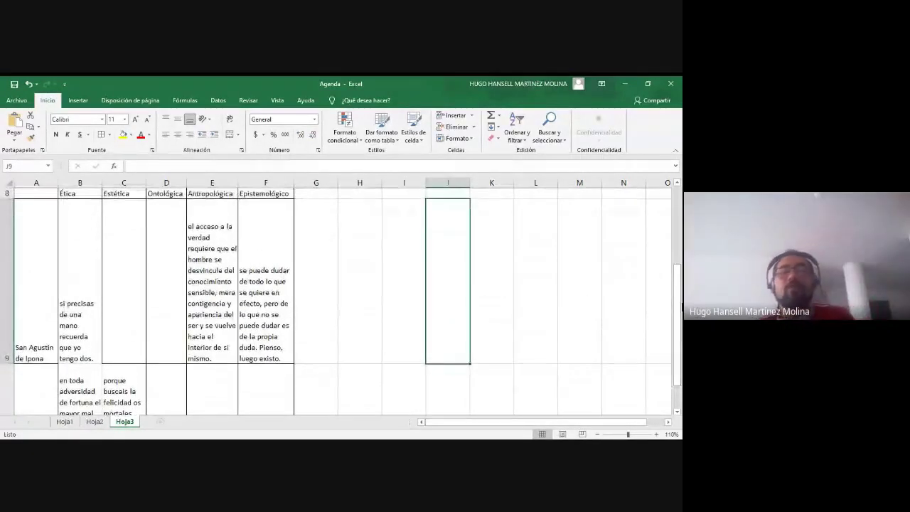
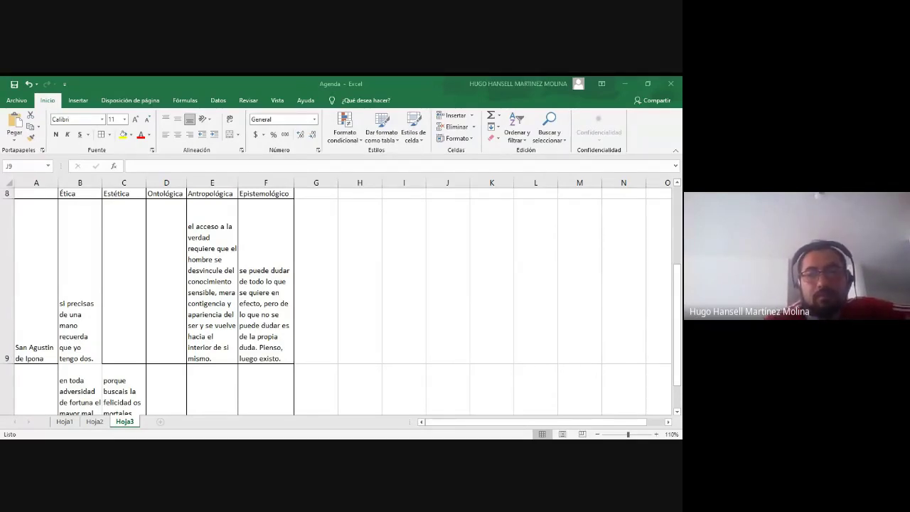
Enter the philosopher name "Guillermo de Okham" in A11, below Boecio
click(447, 281)
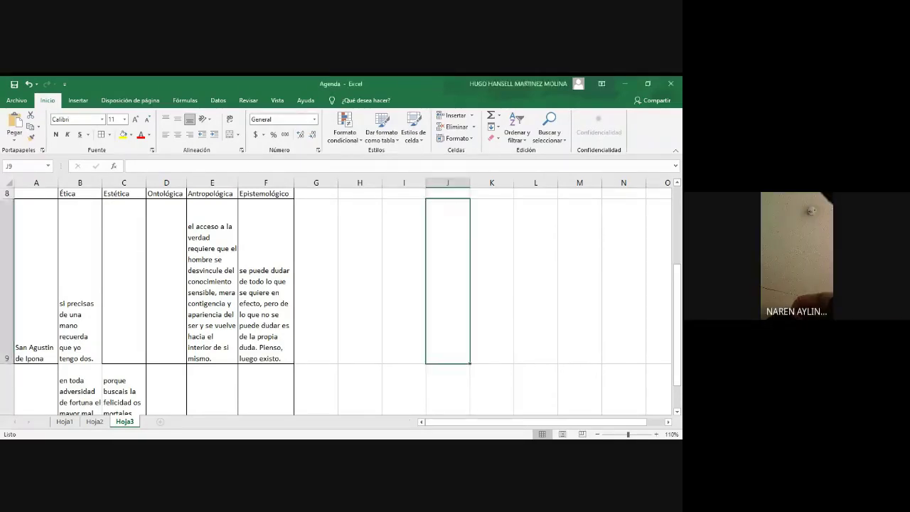
key(Left)
key(Left)
key(Left)
drag(676, 284, 677, 302)
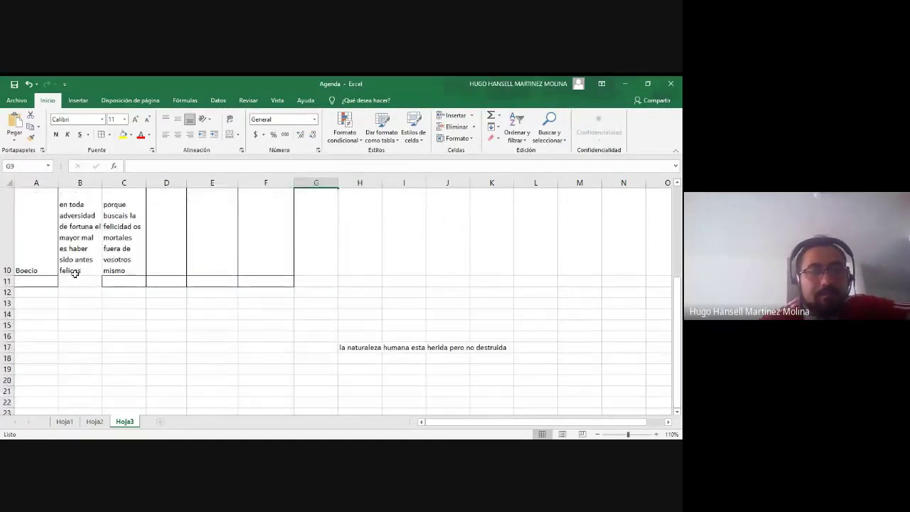
click(37, 277)
text(Gui)
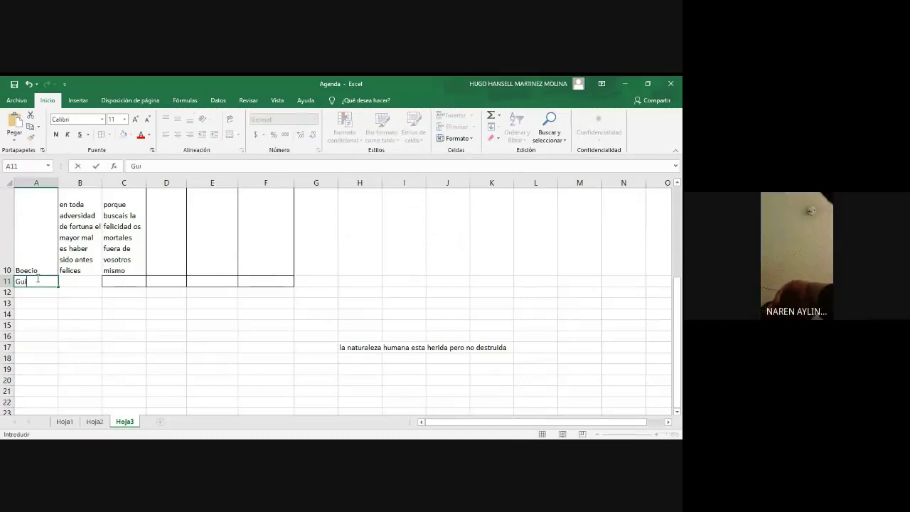
text(llerm)
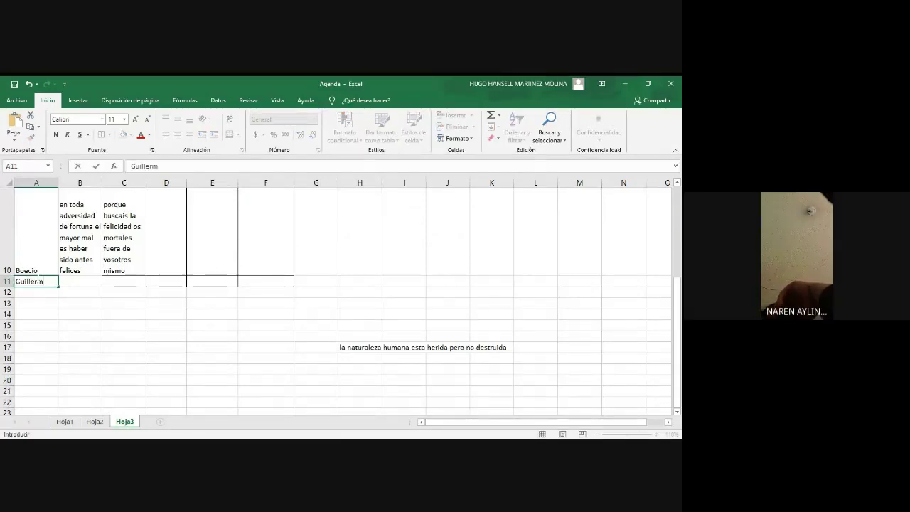
text(o de Okham)
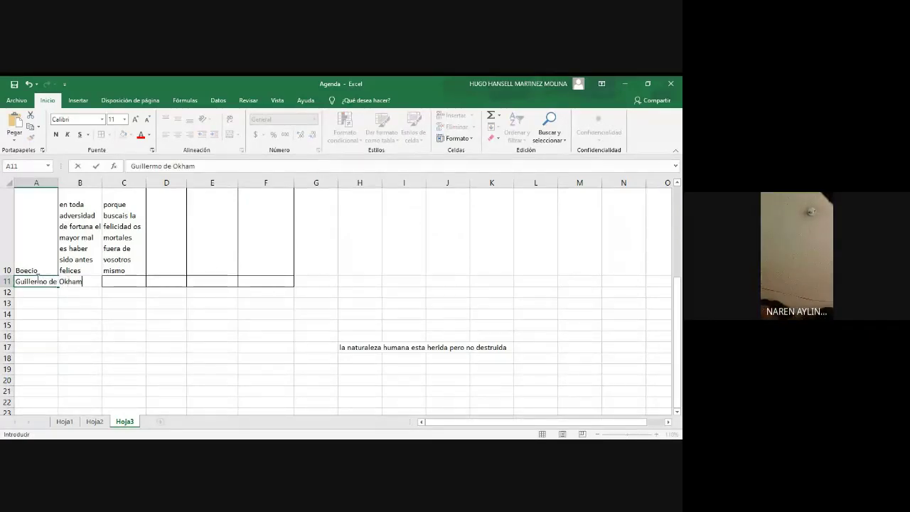
click(77, 312)
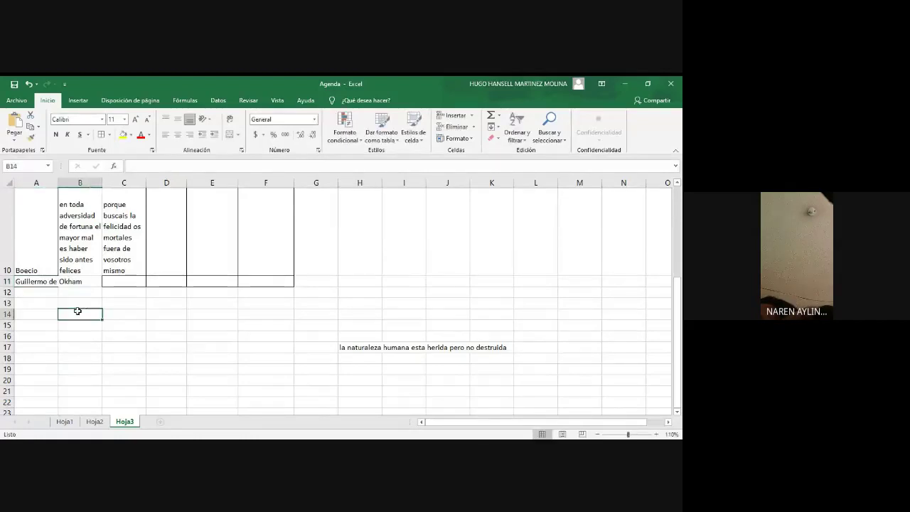
Wrap the text of the philosopher name in A11 so it fits within its column
click(41, 280)
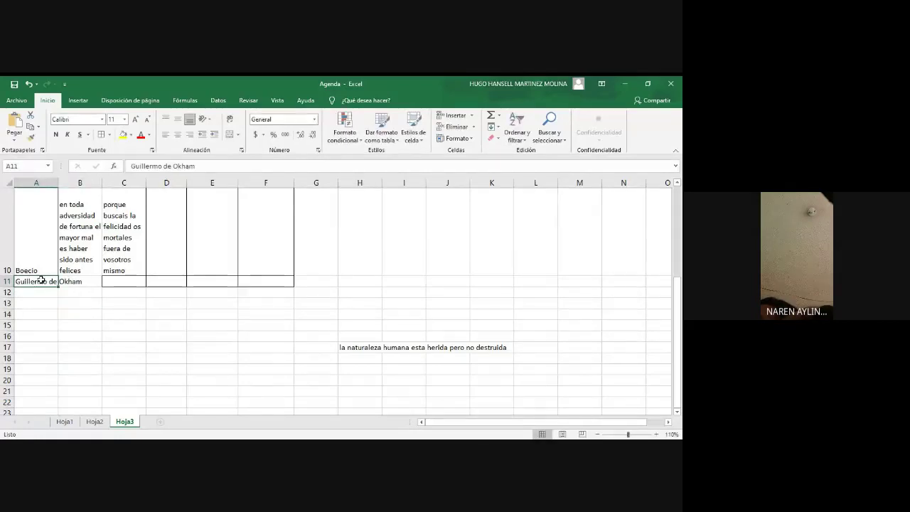
click(228, 124)
click(216, 353)
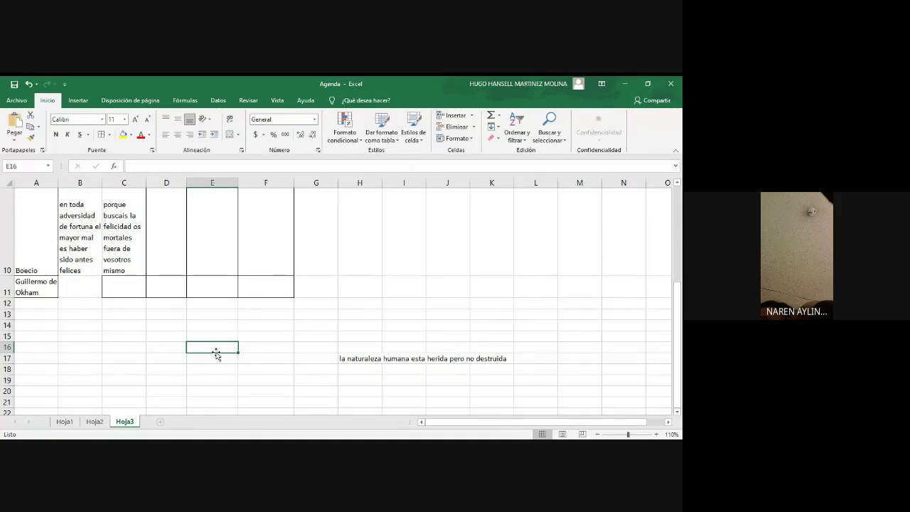
text(es posible)
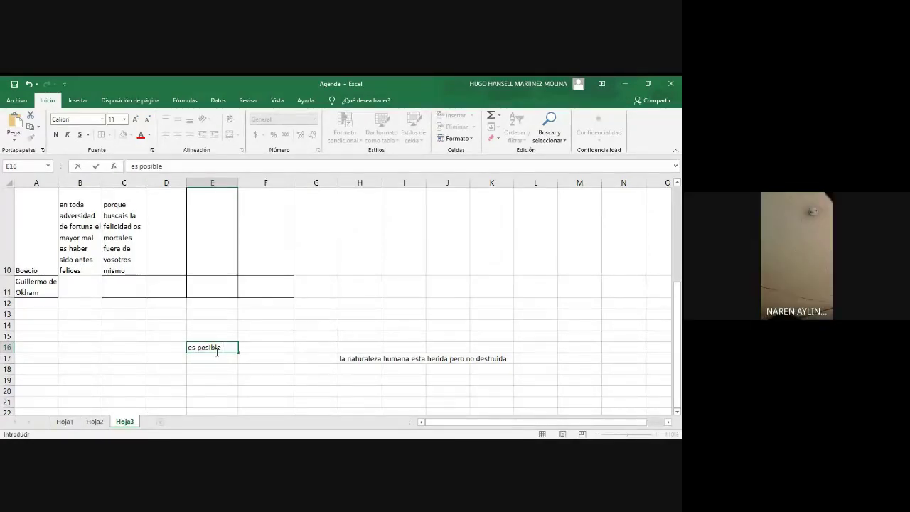
key(BackSpace)
key(BackSpace)
key(BackSpace)
key(BackSpace)
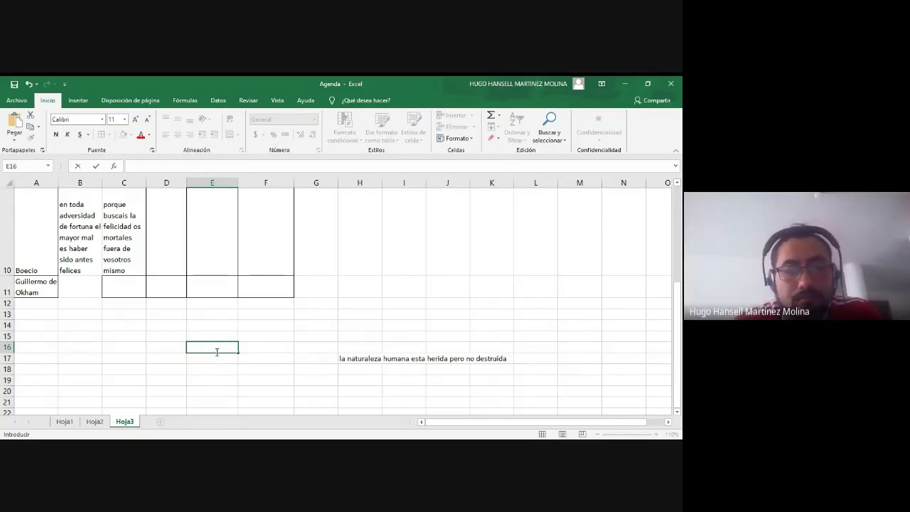
Enter in E16 "Es necesario que tengas la posibilidad de equivocarte en tus decisiones y elegir el mal, para que te des cuenta de sus terribles concecuencias."
text(E)
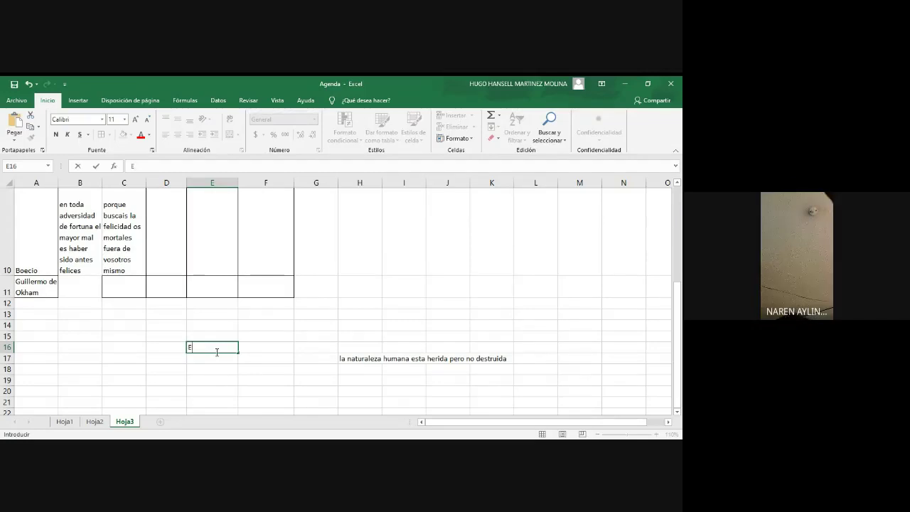
text(s necesario que)
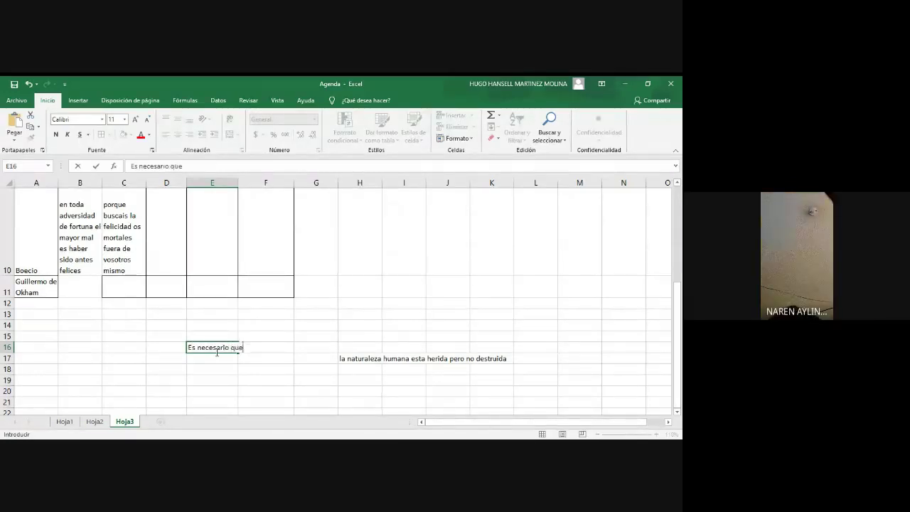
text( tengas la posibi)
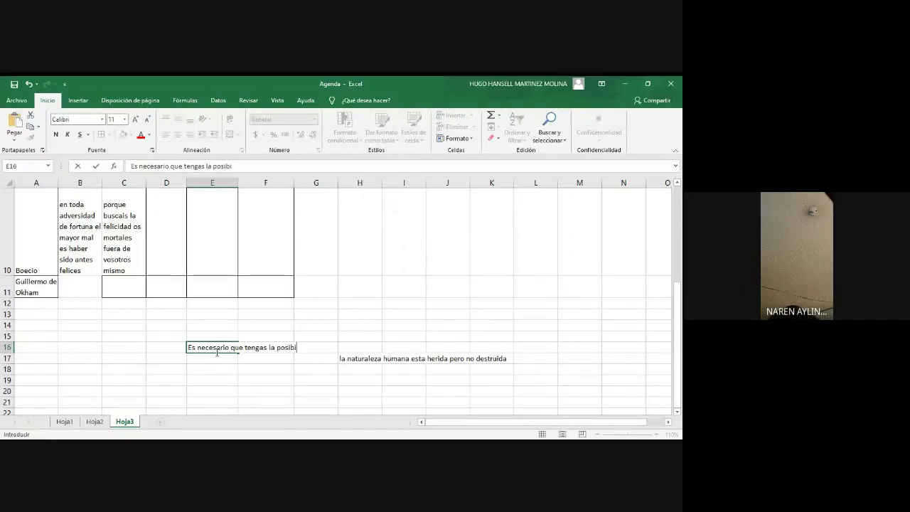
text(lidad de e)
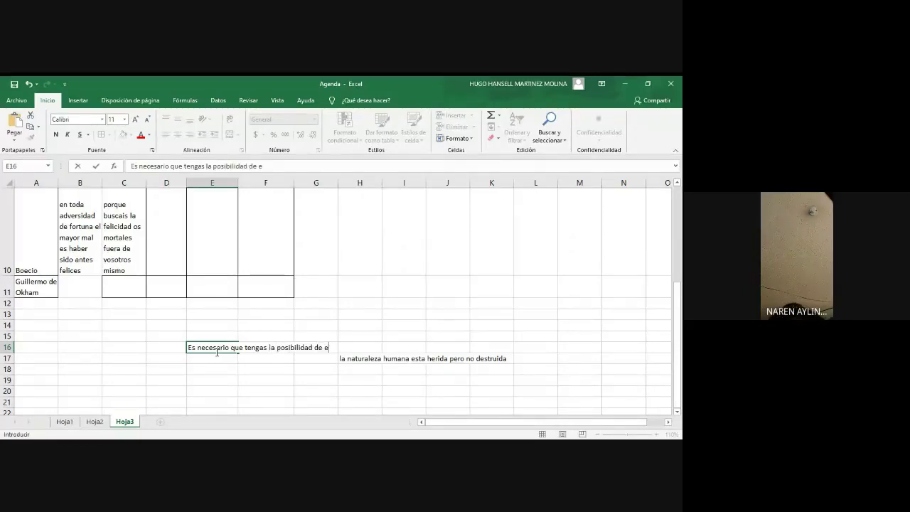
text(quivocart)
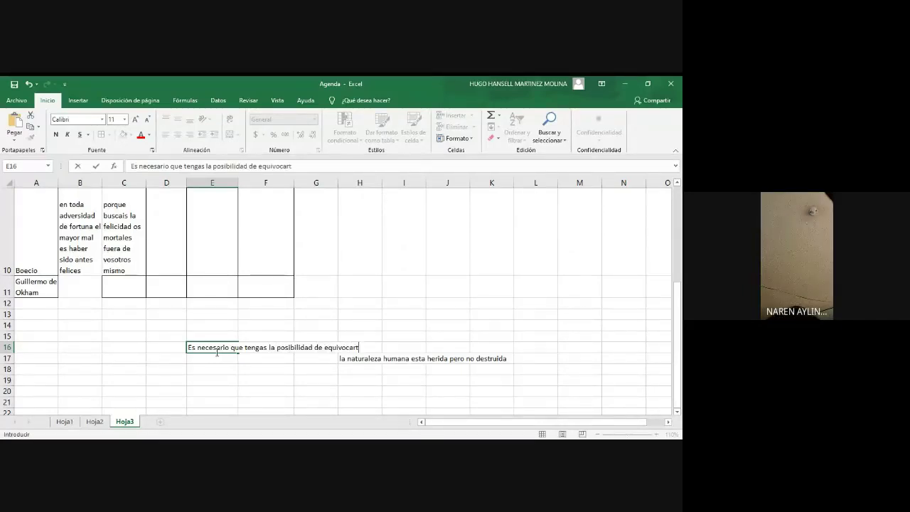
text(e en tus decisiones)
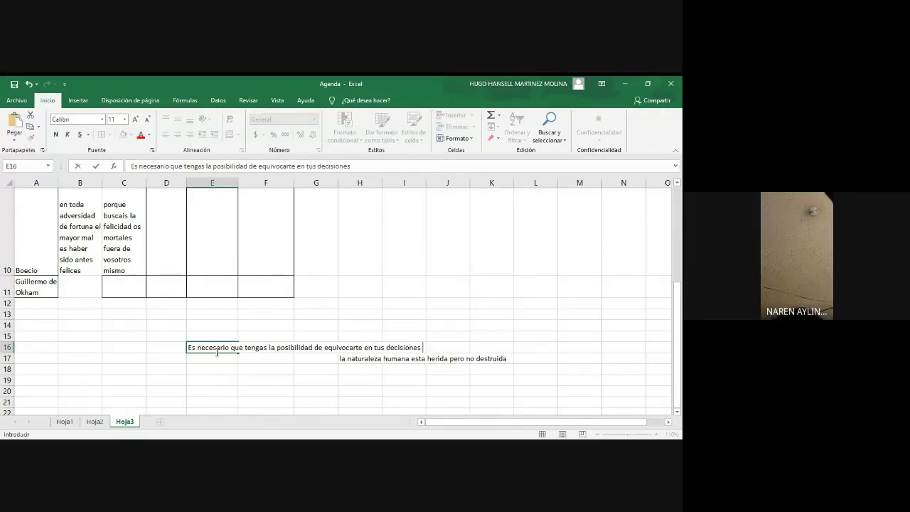
text( y elegir el mal, par)
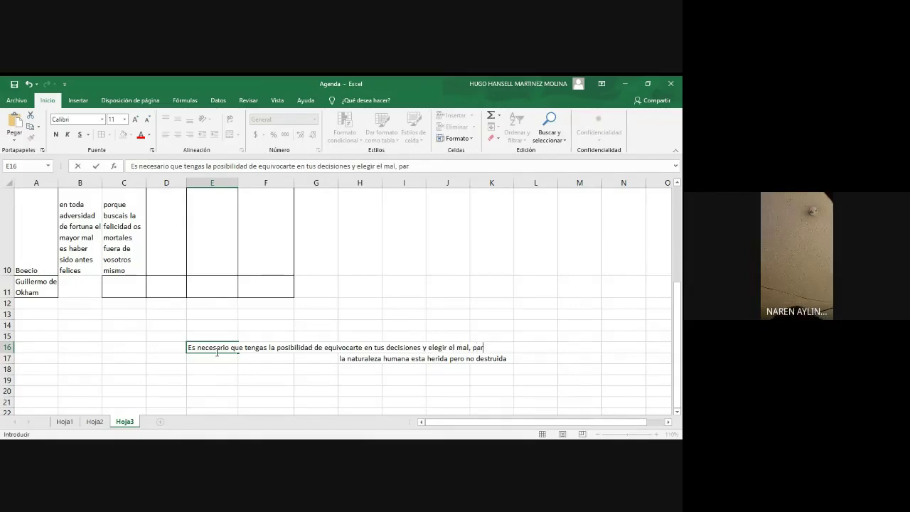
text(a que te des cuen)
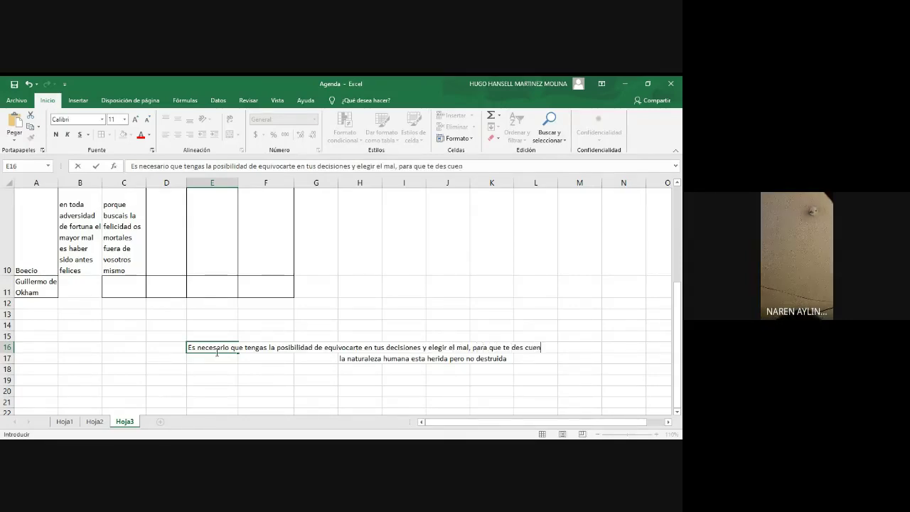
text(ta de sus terribles cons)
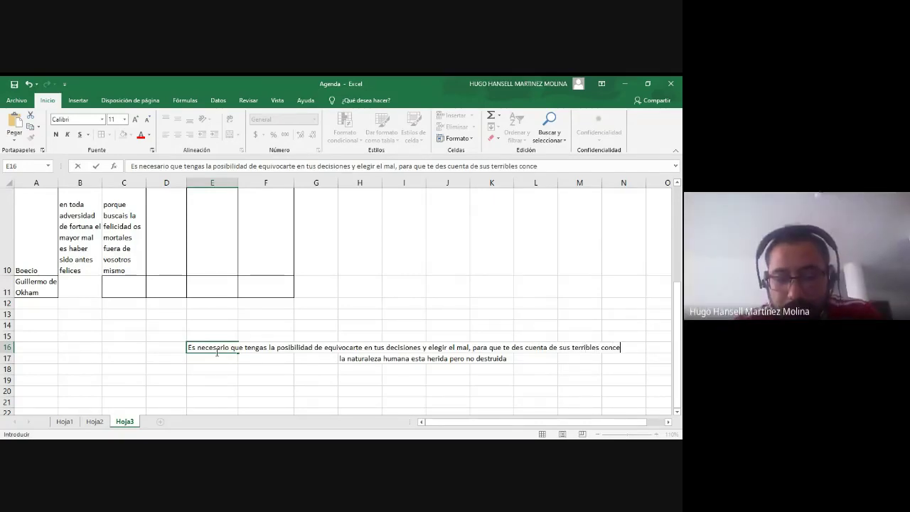
key(BackSpace)
text(cecuencias.)
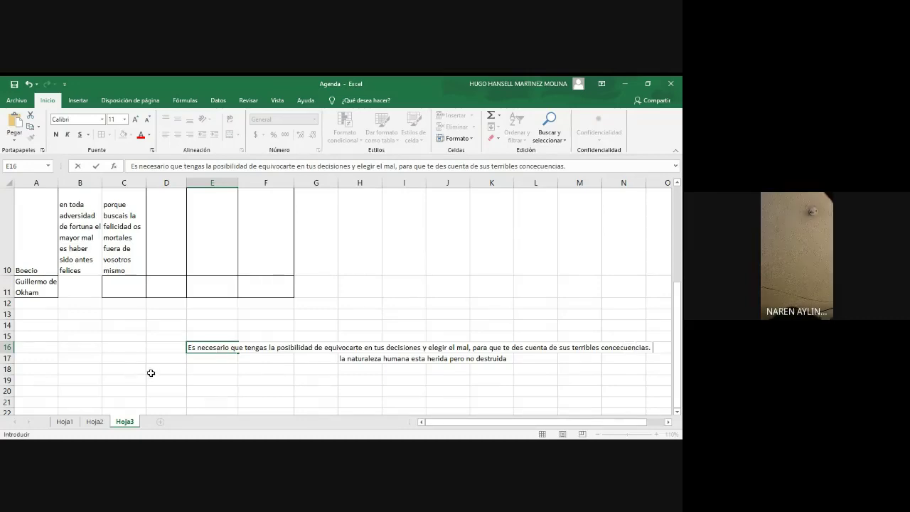
click(214, 374)
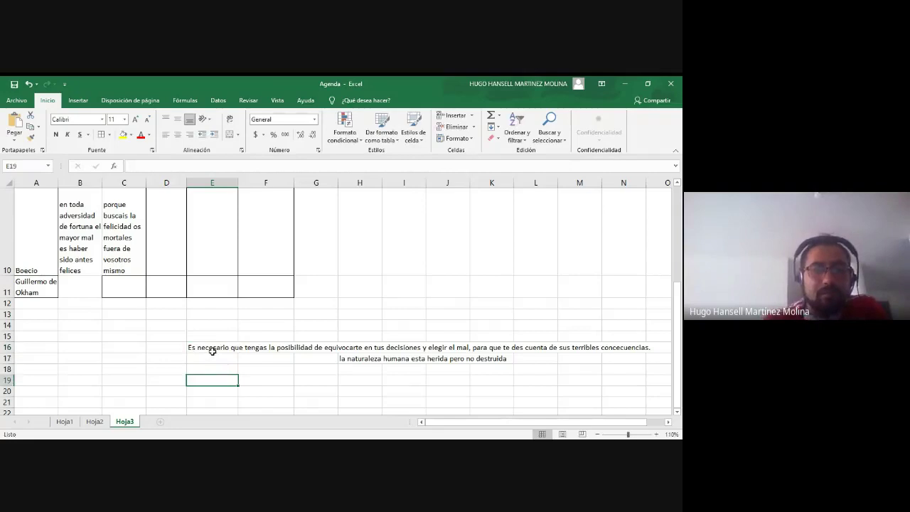
Copy the draft quotation from E16 into Guillermo de Okham's Ética cell B11 and wrap its text
click(212, 349)
key(ctrl+c)
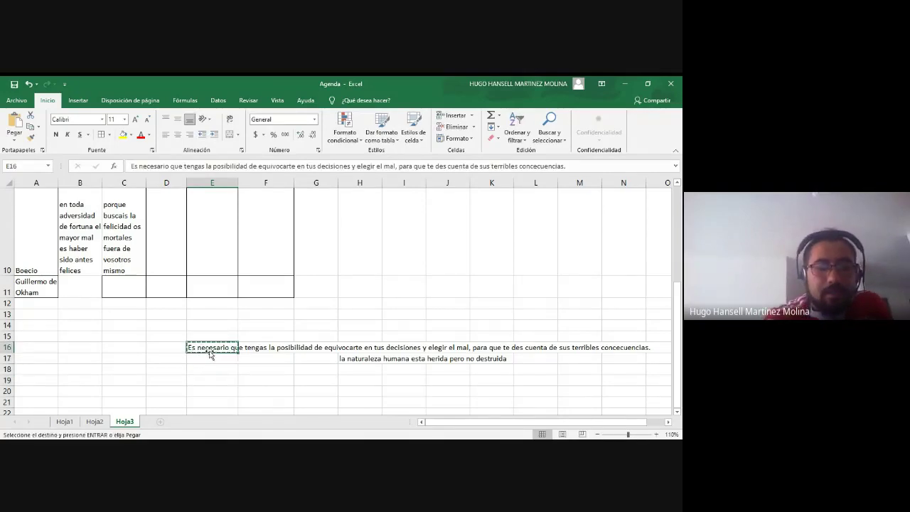
click(84, 281)
key(ctrl+v)
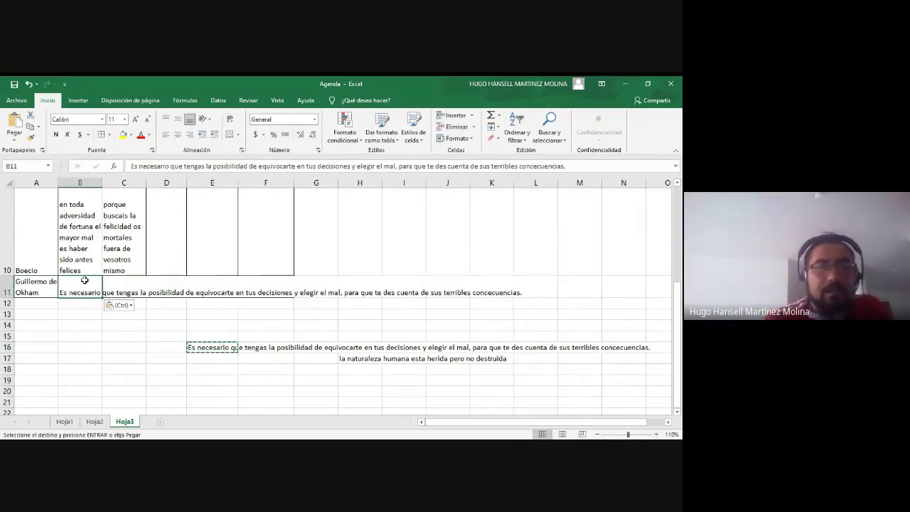
click(229, 118)
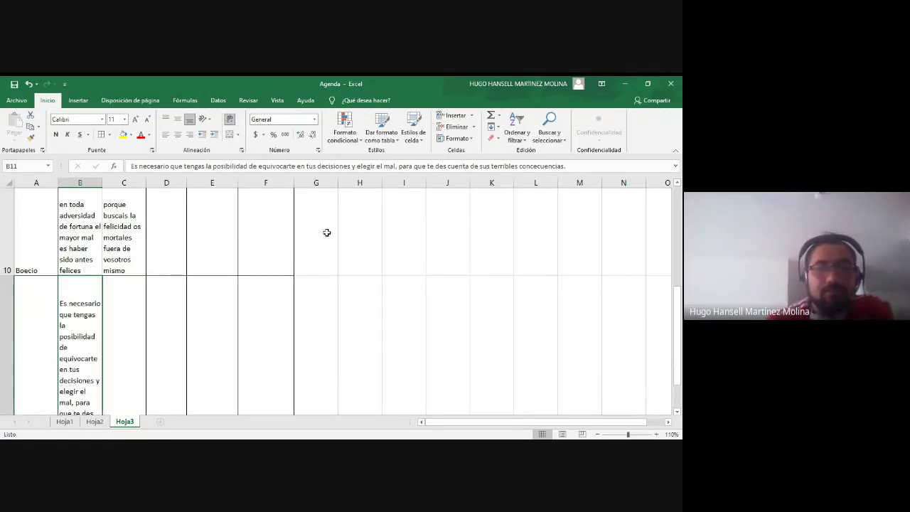
Clear the leftover draft quotation "Es necesario que tengas la posibilidad de equivocarte" from E16, below the matrix
drag(680, 320, 680, 324)
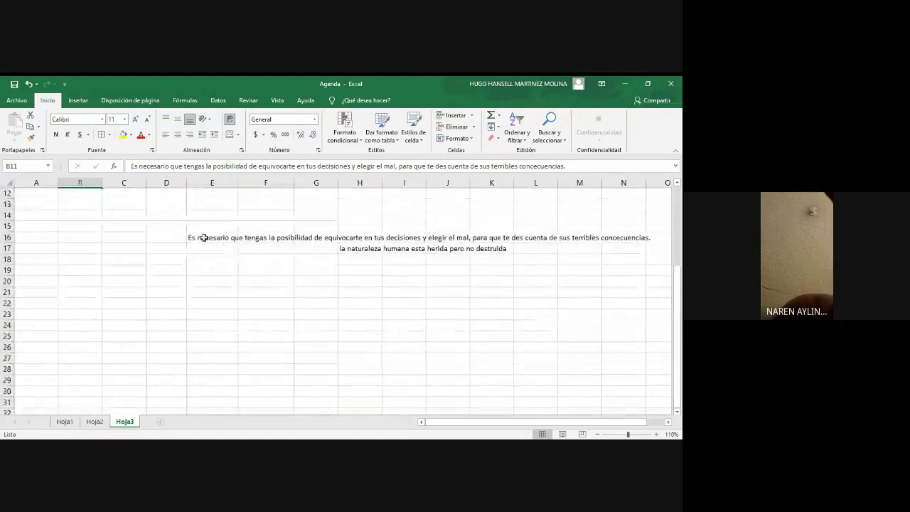
click(196, 237)
key(Delete)
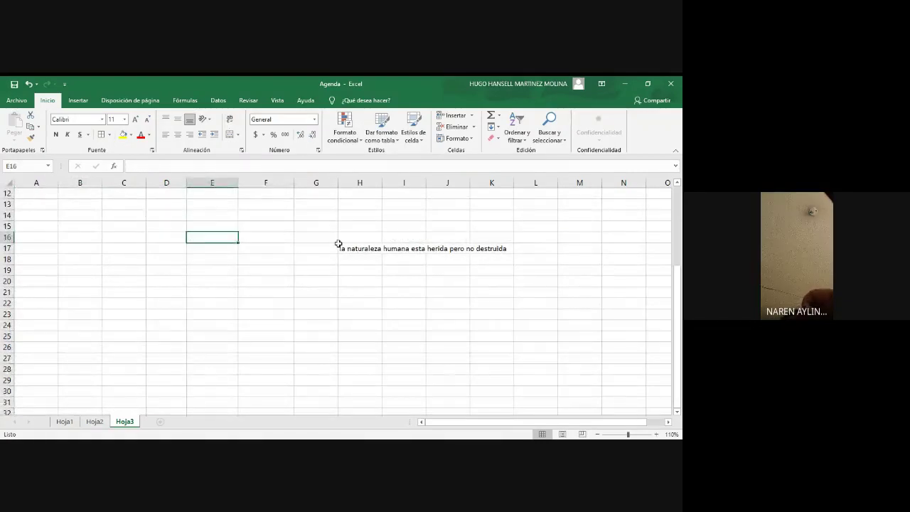
Enter in G22 "en el noble intento de defender la libertad del hombre y principalmente de la divina pero se basa en mantener la indiferencia total de la voluntad."
click(301, 305)
text(en)
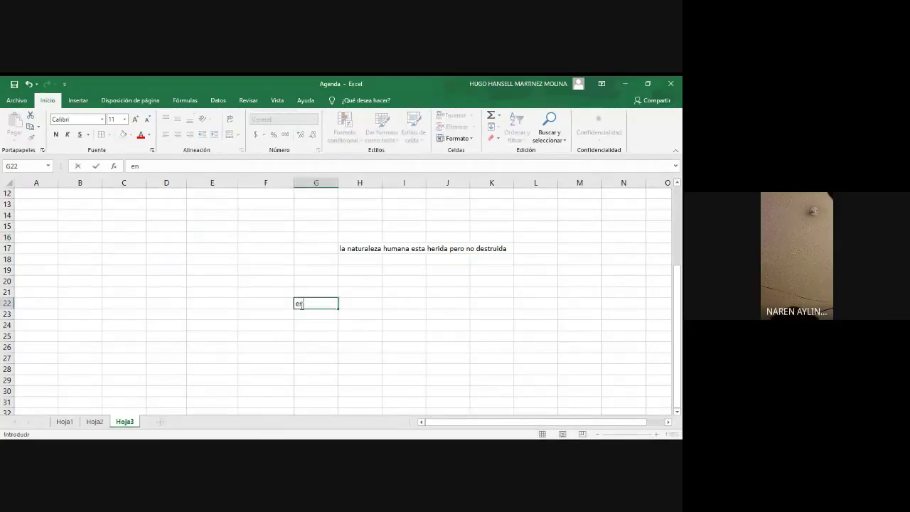
text( el noble int)
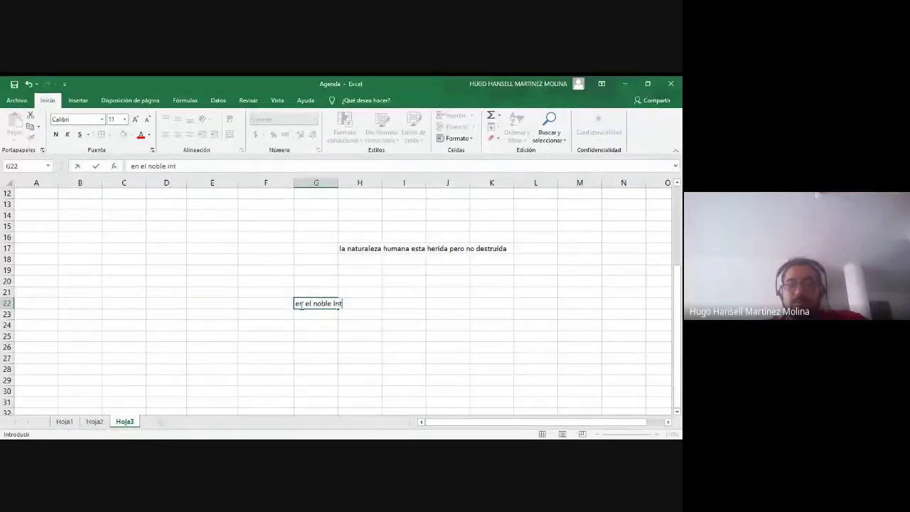
text(ento de defende)
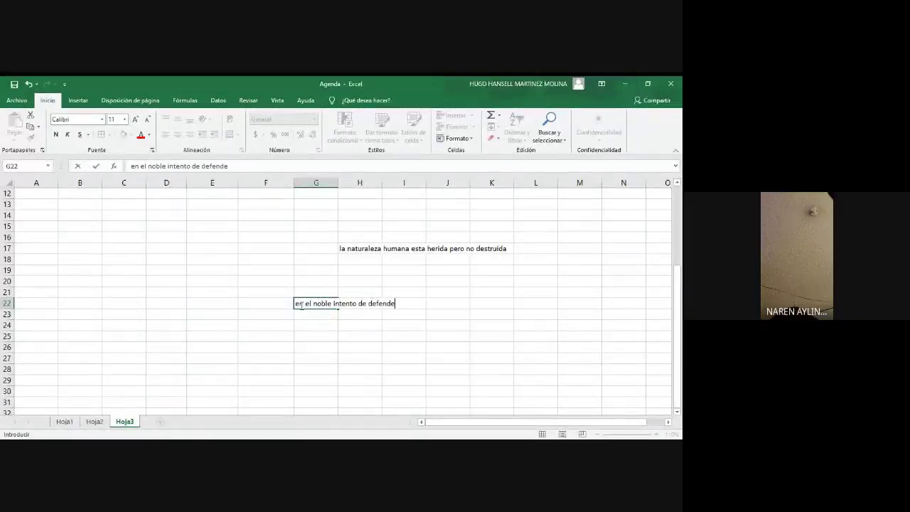
text(r la libertad de)
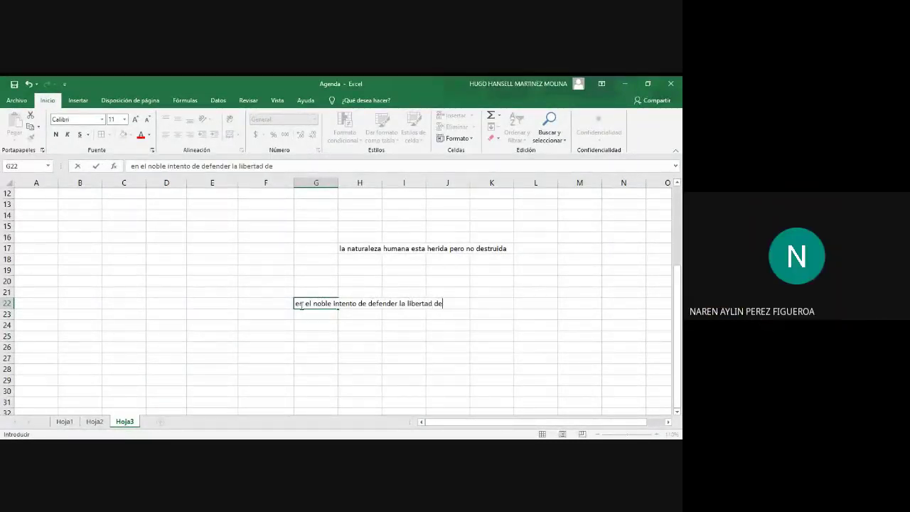
text(l hombre y prin)
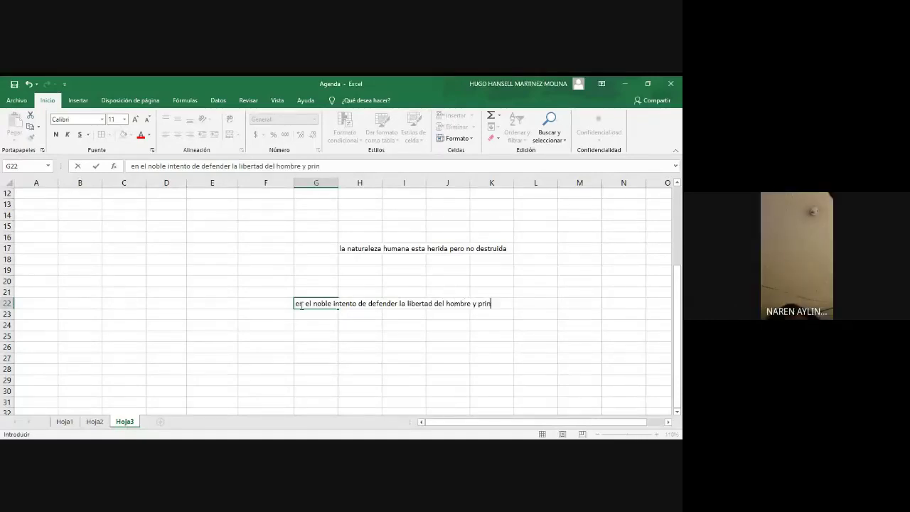
text(cipalmente de )
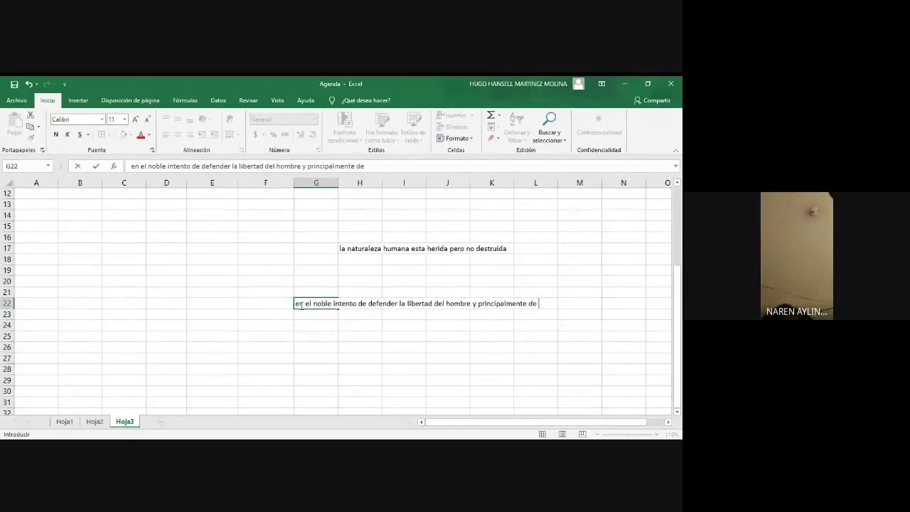
text(la divina pero )
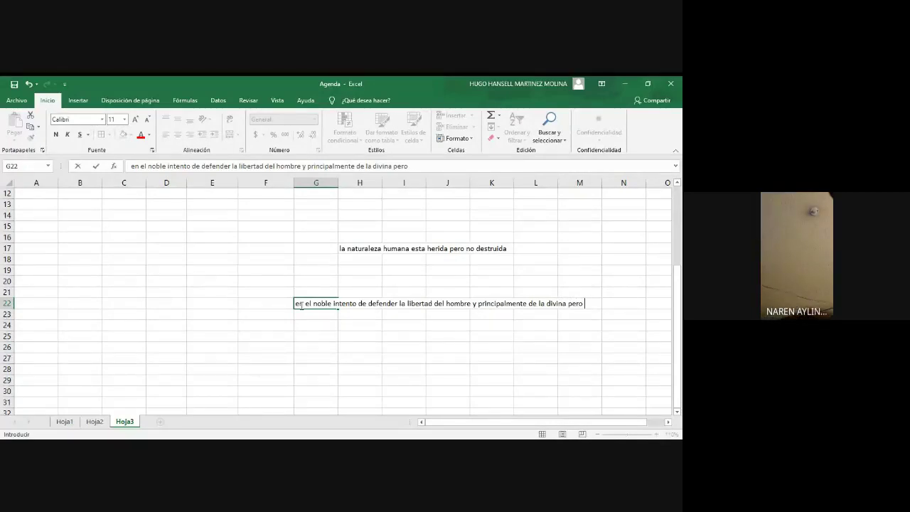
text(pse b)
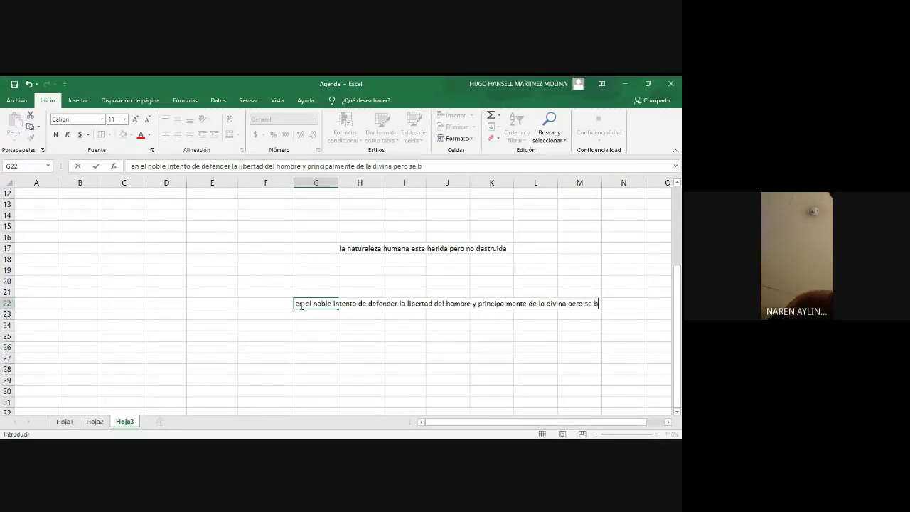
text(asa en ma)
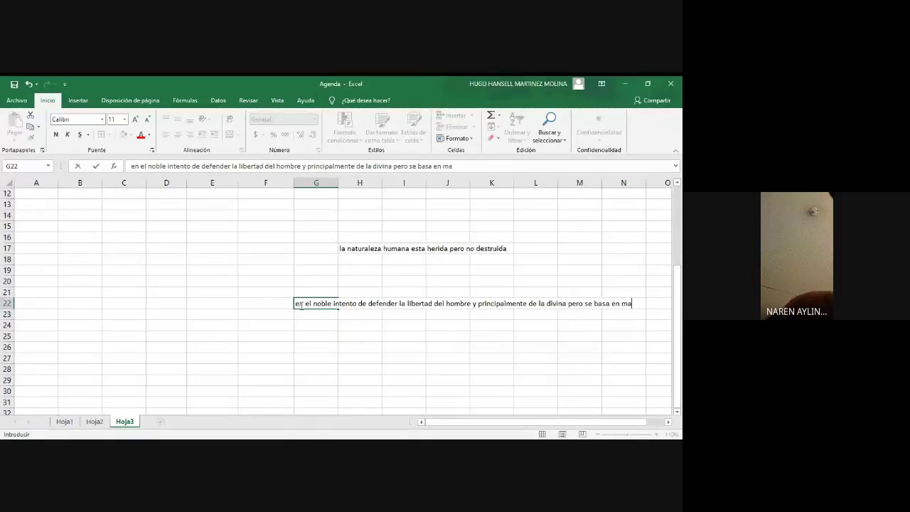
text(ntener la )
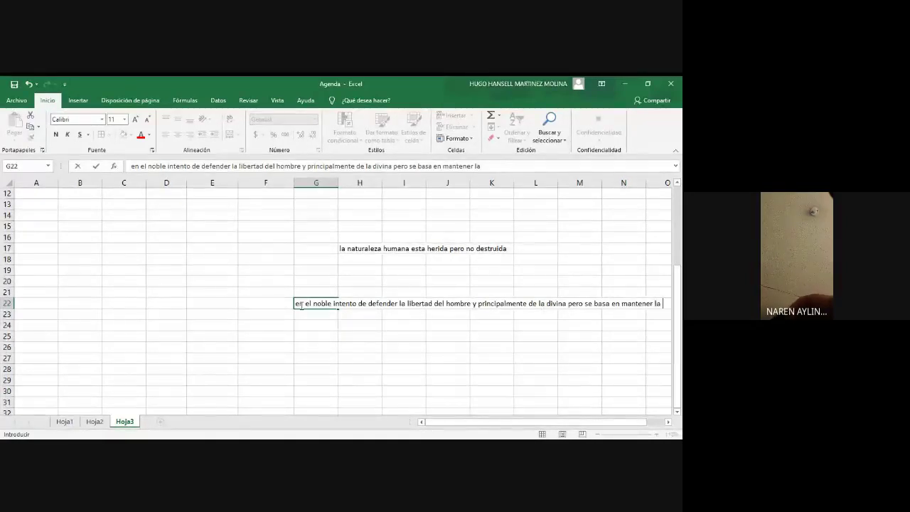
text(dis)
key(BackSpace)
key(BackSpace)
key(BackSpace)
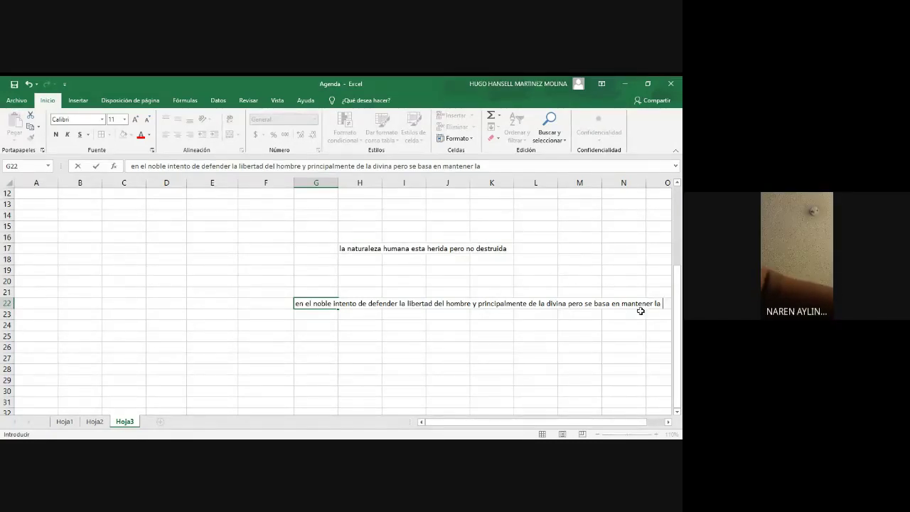
text(i)
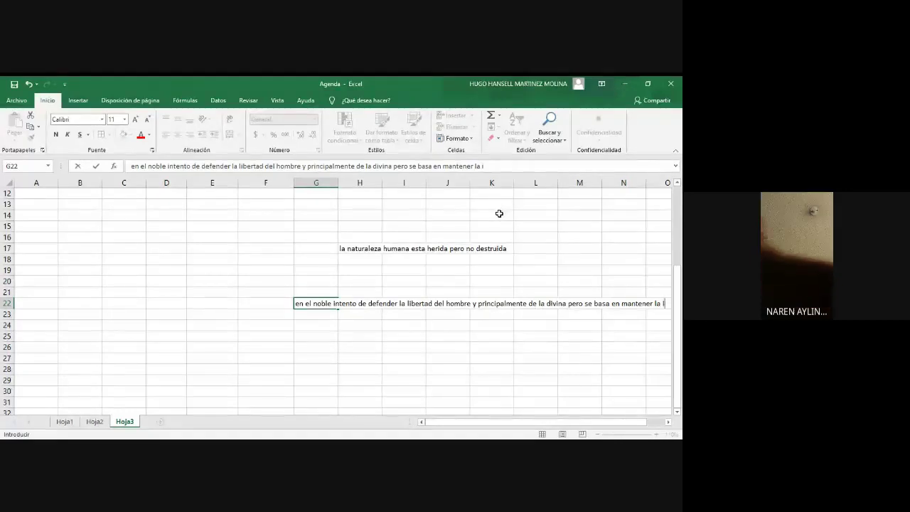
text(ndiferencia to)
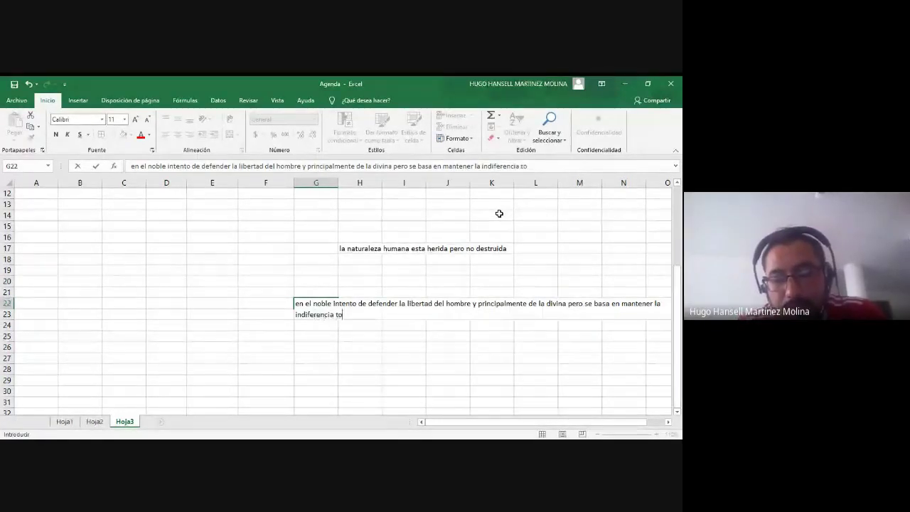
text(tal de la vol)
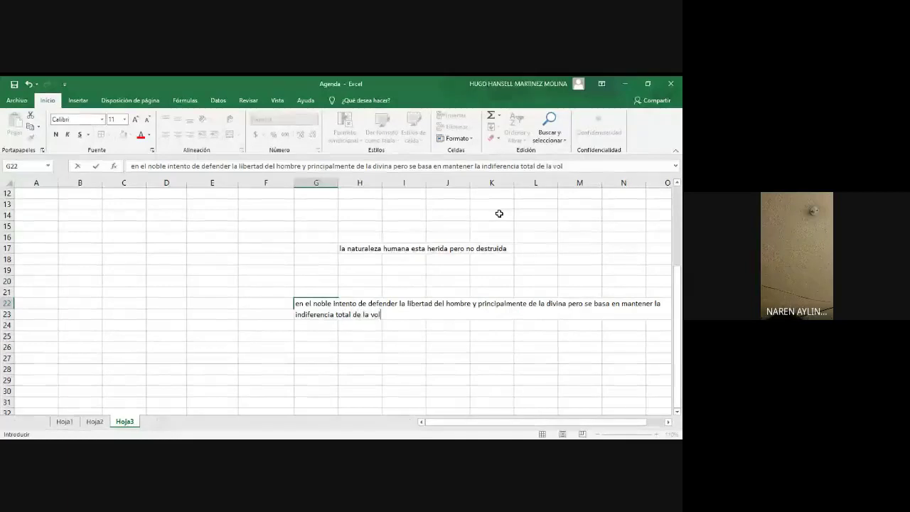
text(untad.)
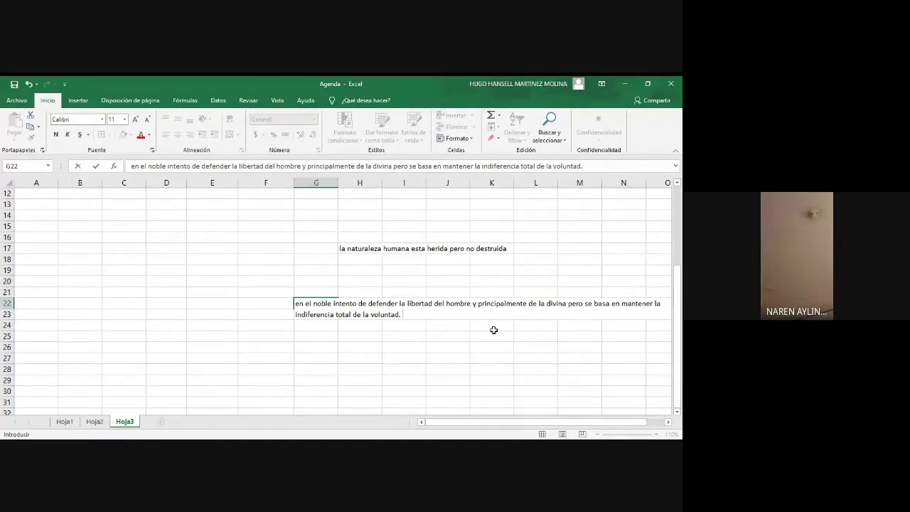
click(317, 327)
Copy the draft quotation from G22 into Guillermo de Okham's Antropológica cell E11 and wrap its text
click(316, 303)
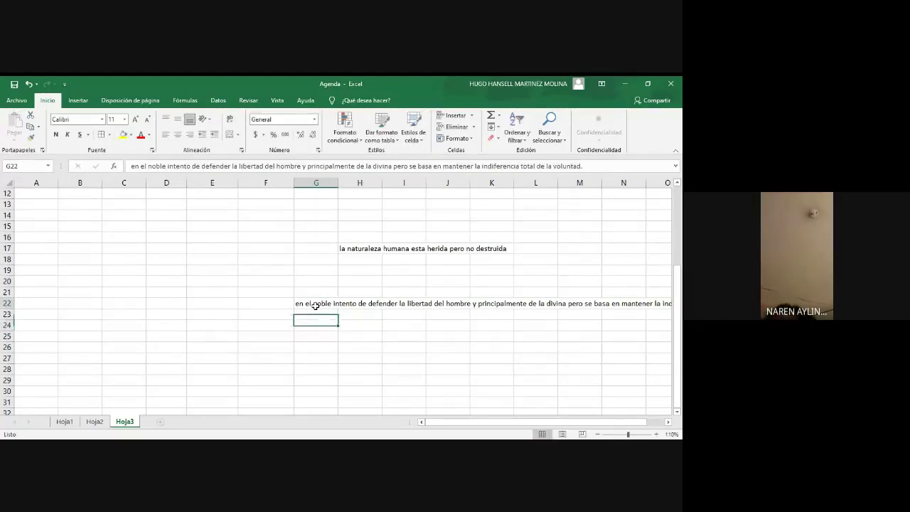
key(ctrl+c)
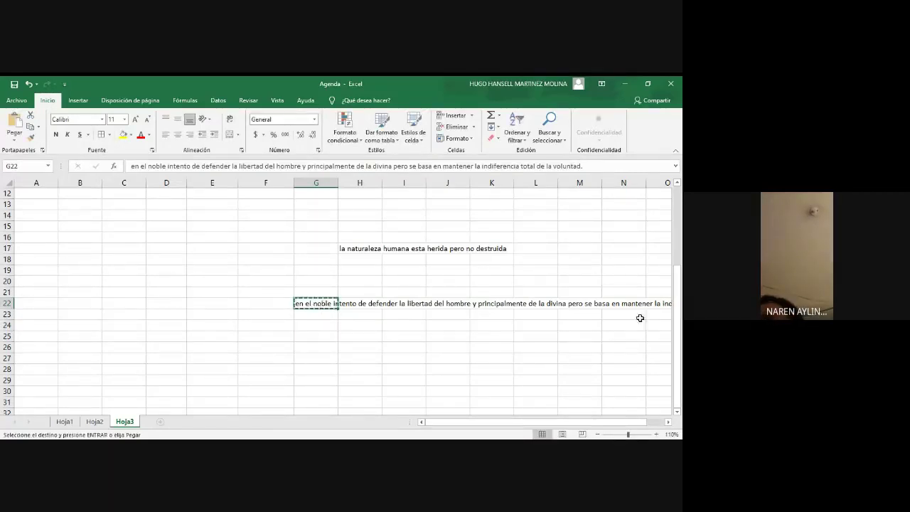
mouse_move(677, 326)
mouse_down()
mouse_move(680, 274)
mouse_move(678, 322)
mouse_move(679, 301)
mouse_move(681, 310)
mouse_up()
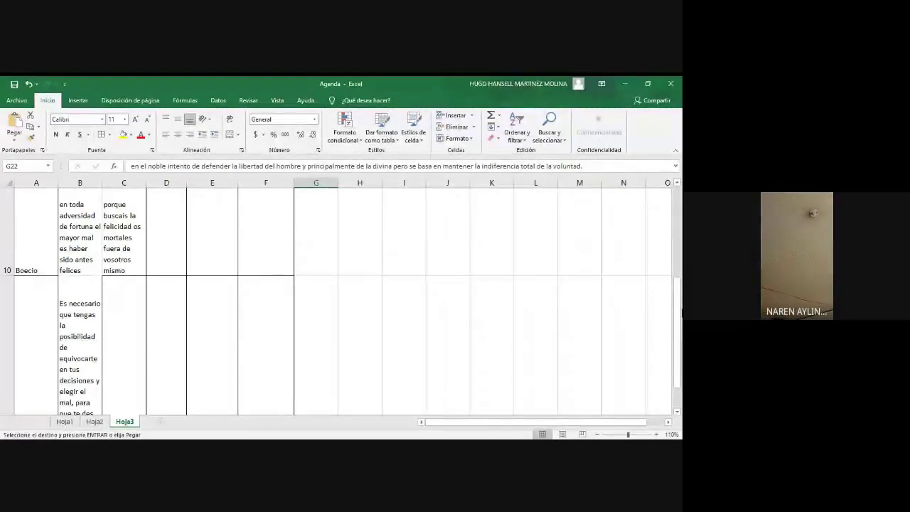
drag(680, 310, 677, 292)
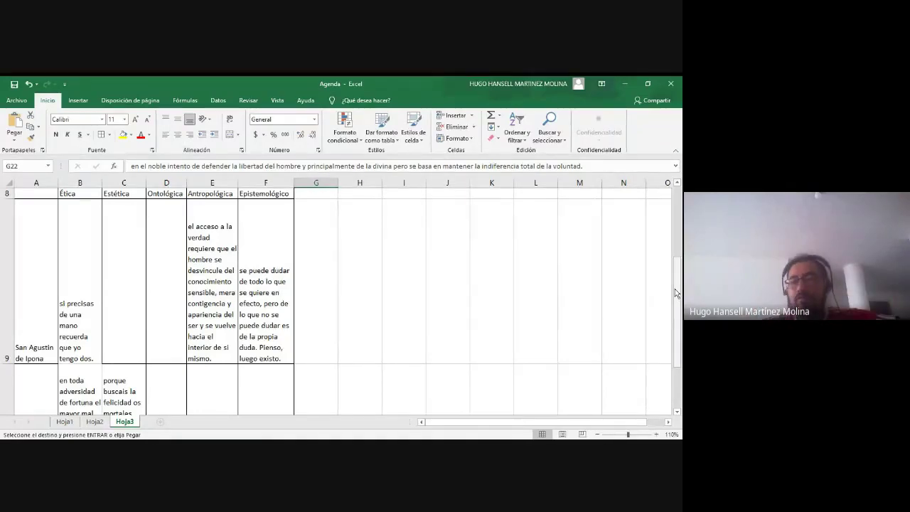
drag(674, 289, 673, 366)
click(404, 347)
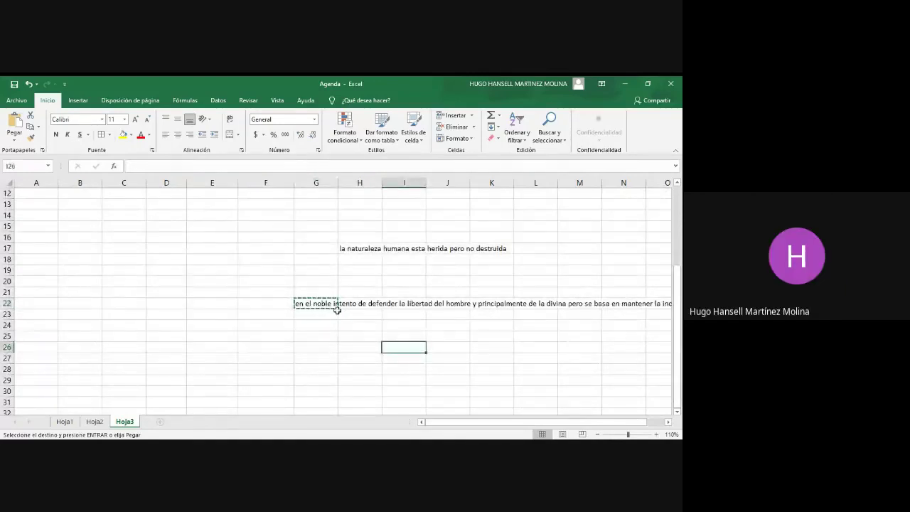
click(336, 337)
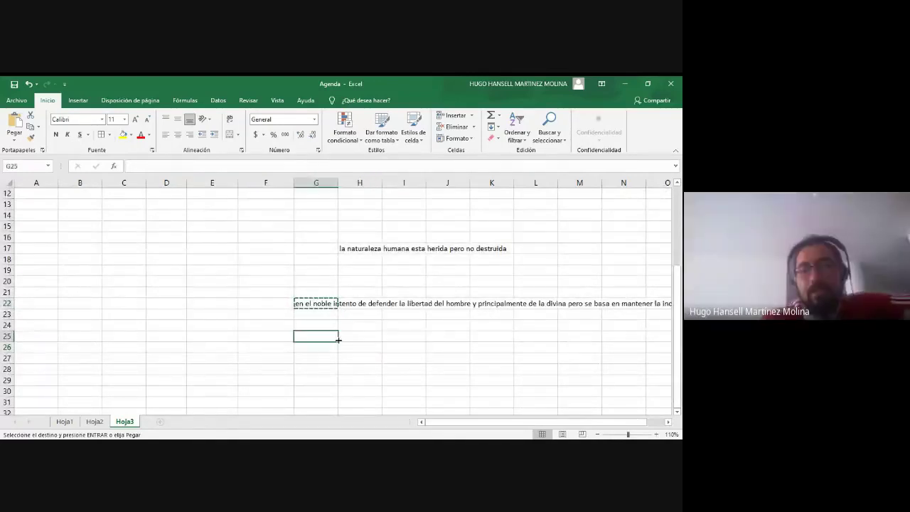
click(325, 304)
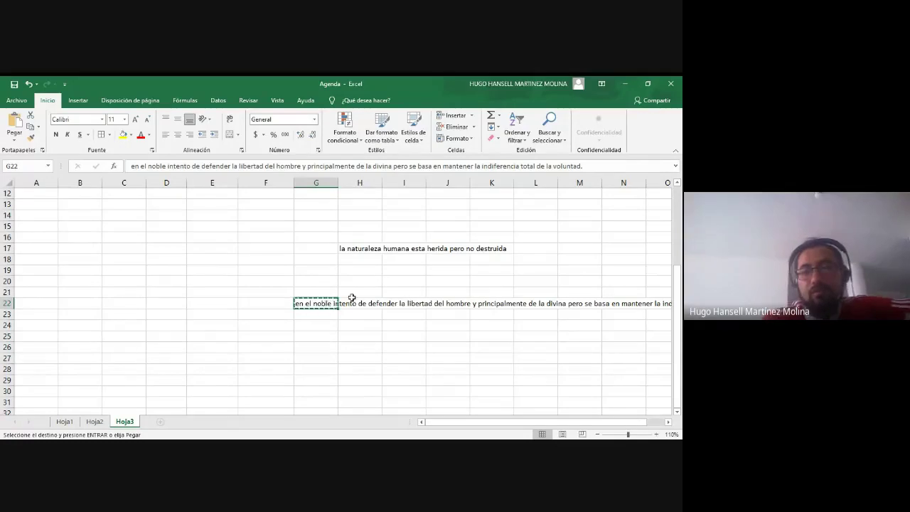
mouse_move(679, 311)
mouse_down()
mouse_move(679, 289)
mouse_move(679, 299)
mouse_up()
click(224, 264)
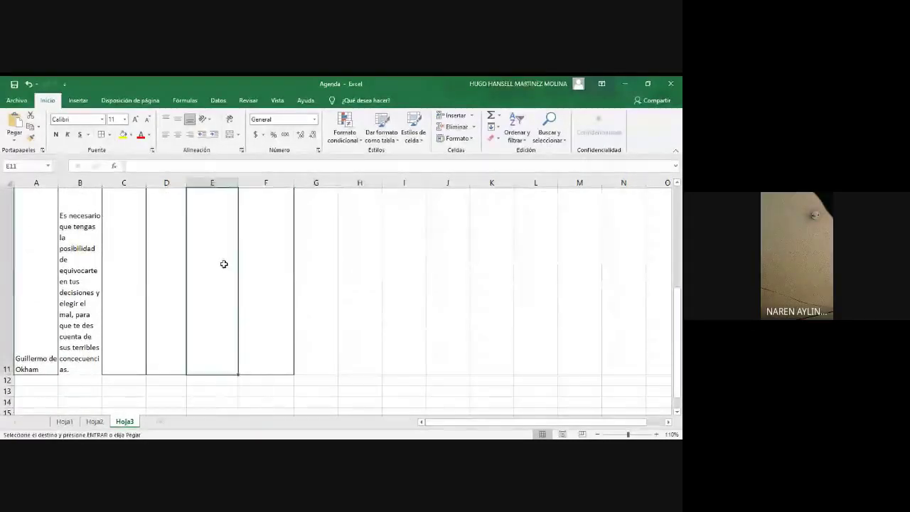
key(ctrl+v)
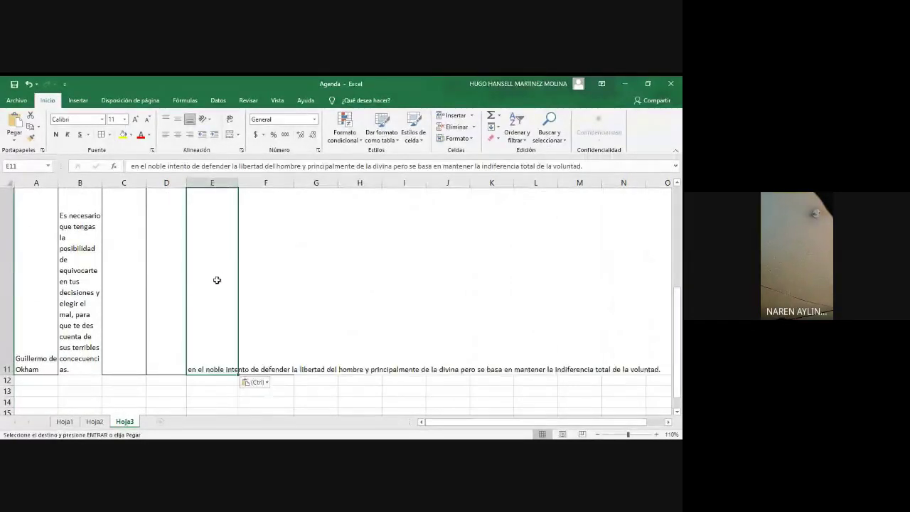
click(229, 119)
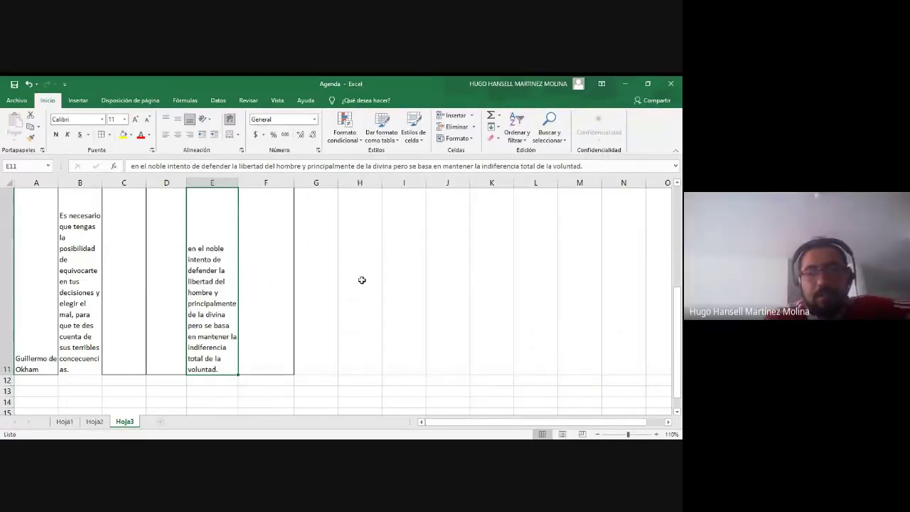
Clear the leftover draft quotations from G22 and H17, below the matrix
drag(680, 336, 660, 339)
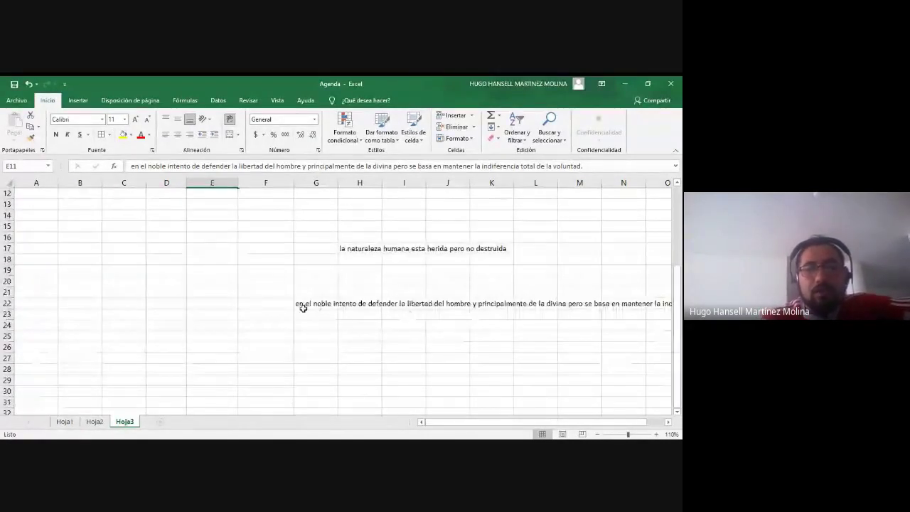
click(303, 305)
key(Delete)
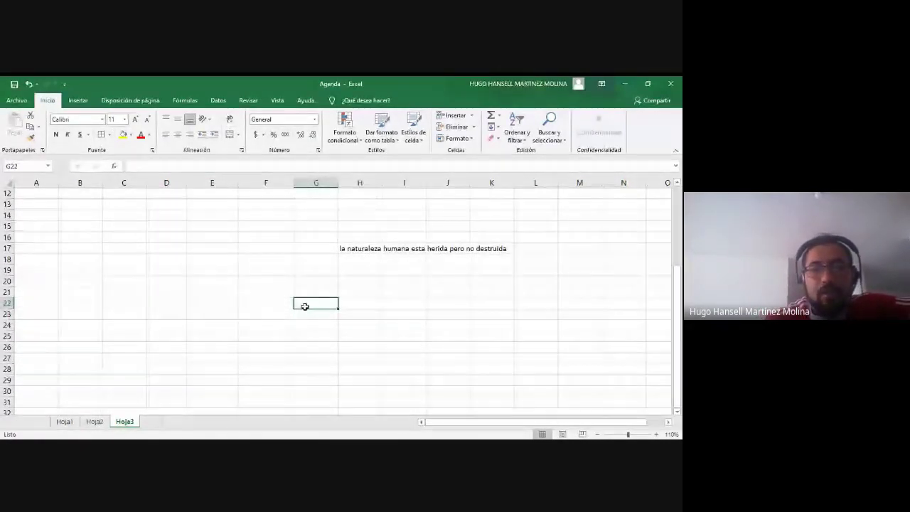
click(363, 248)
key(Delete)
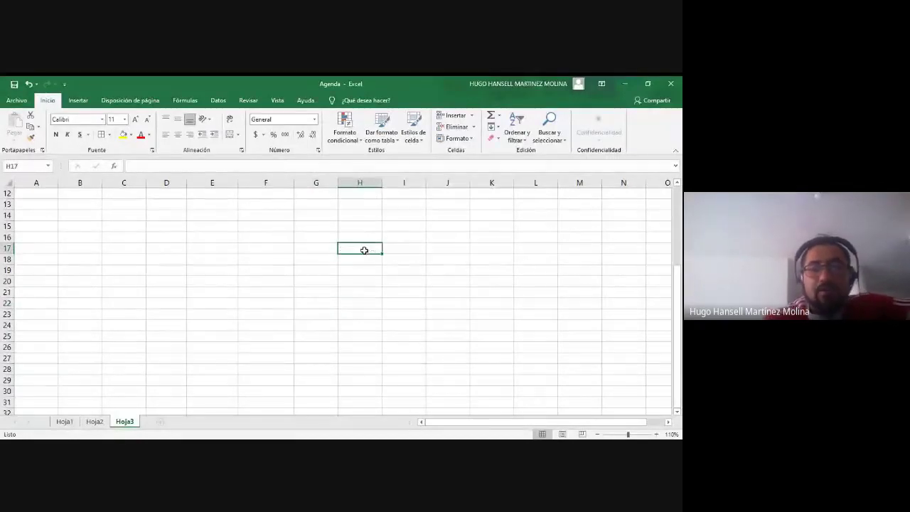
drag(681, 289, 681, 270)
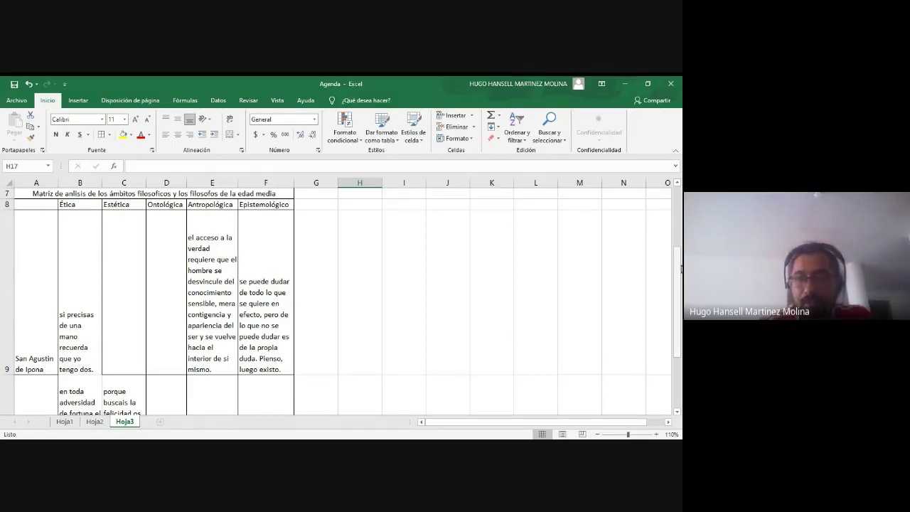
drag(678, 268, 678, 310)
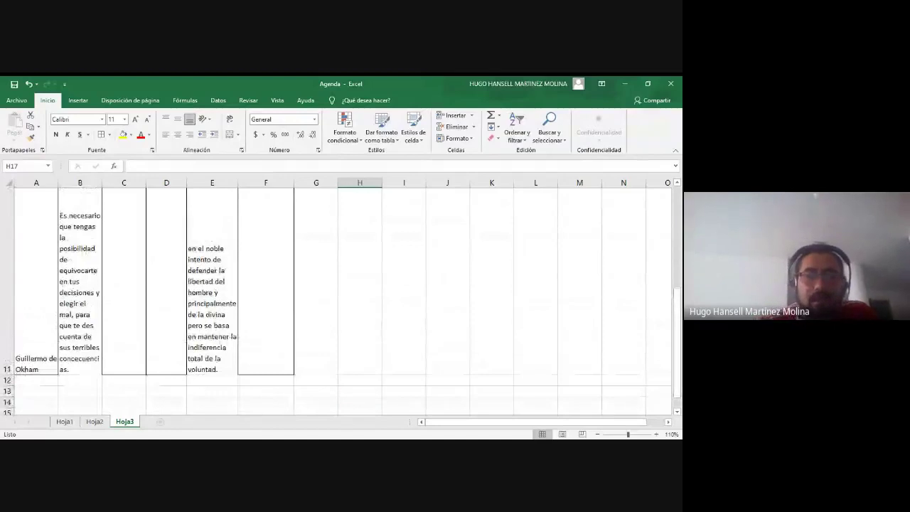
click(304, 391)
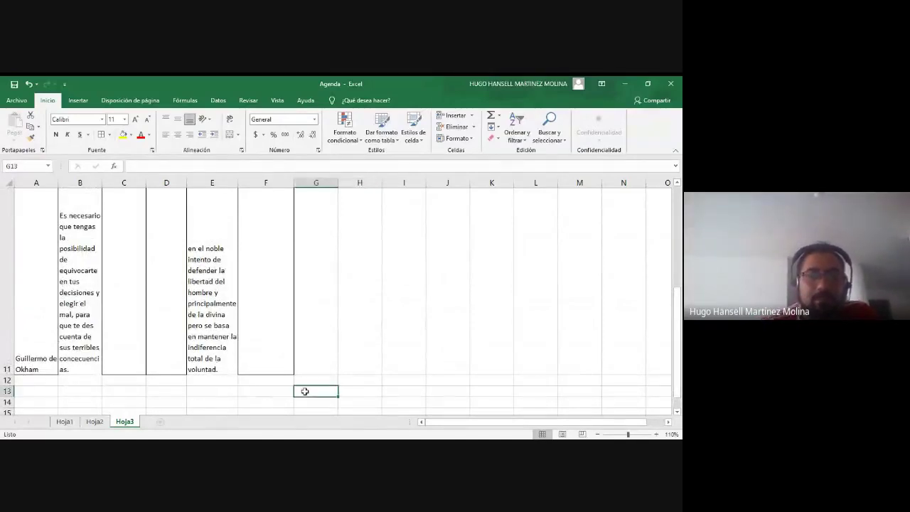